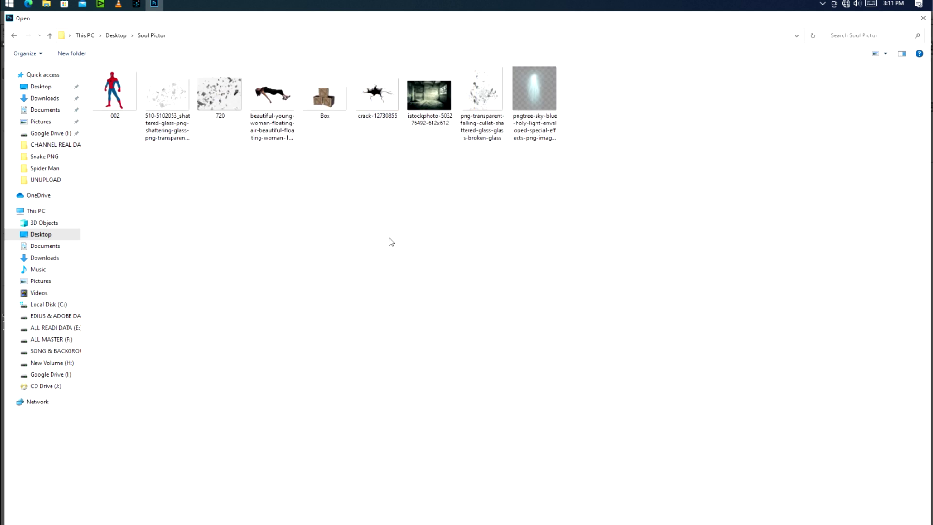
pyautogui.doubleClick(416, 95)
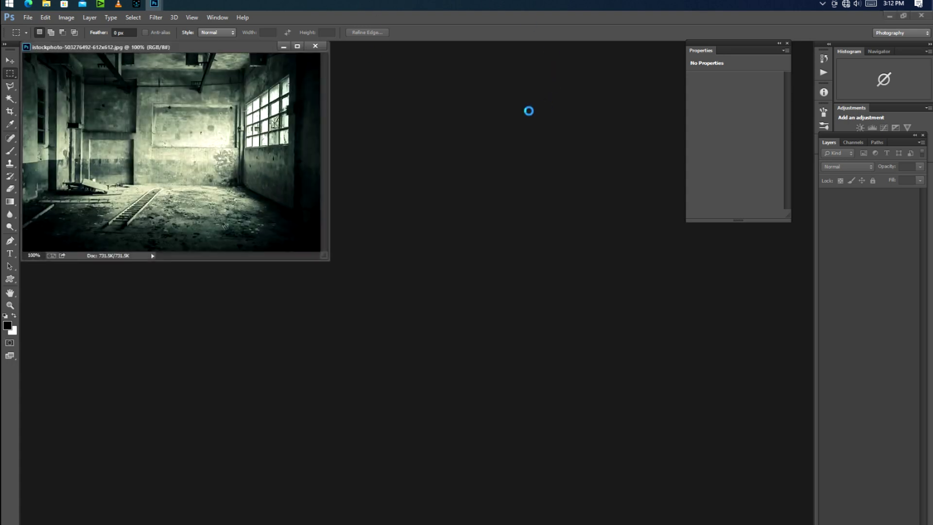
pyautogui.press('v')
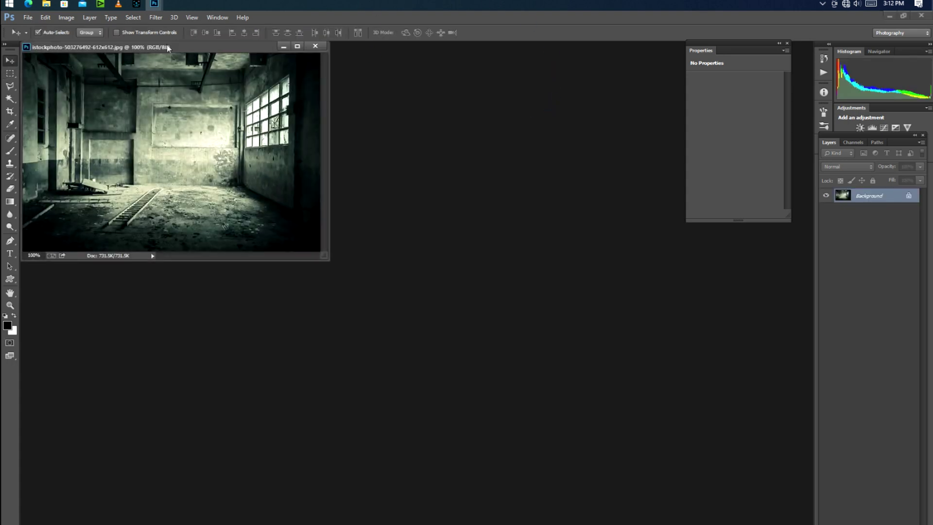
pyautogui.rightClick(170, 48)
pyautogui.click(190, 54)
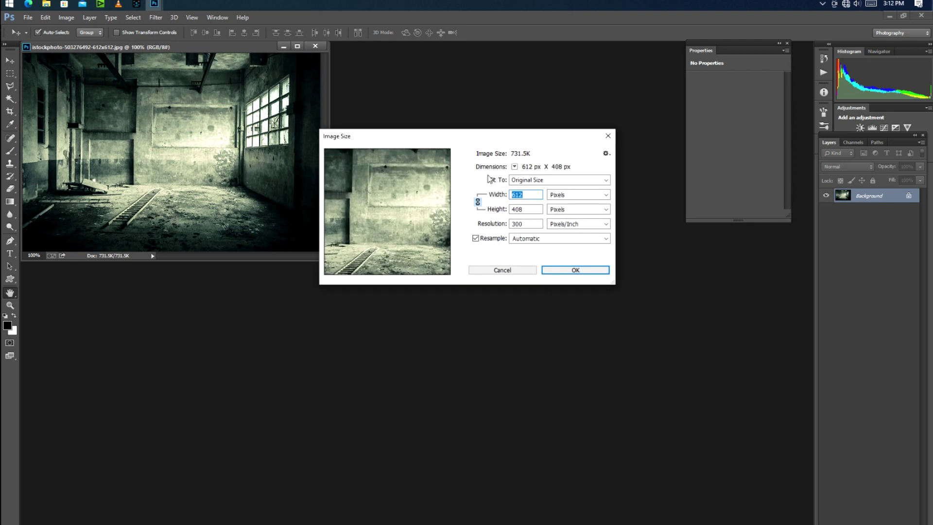
pyautogui.write('2500')
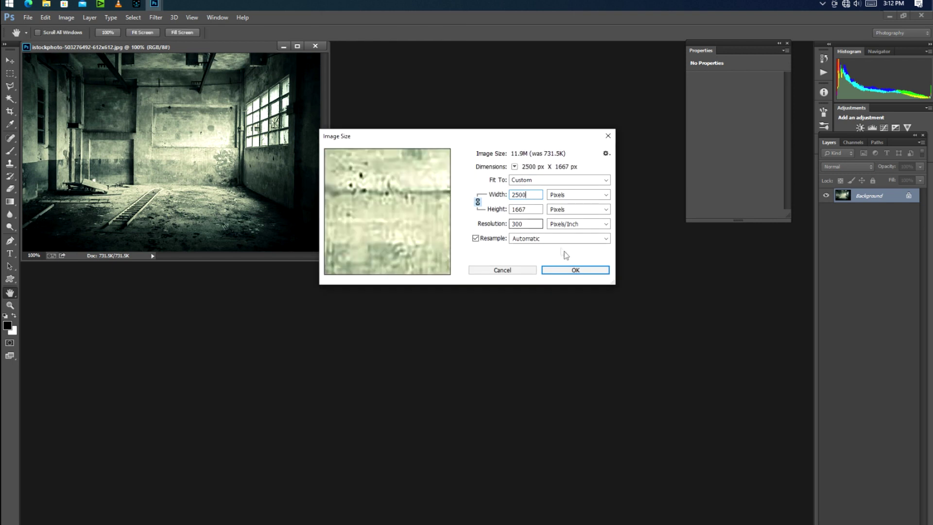
pyautogui.click(576, 270)
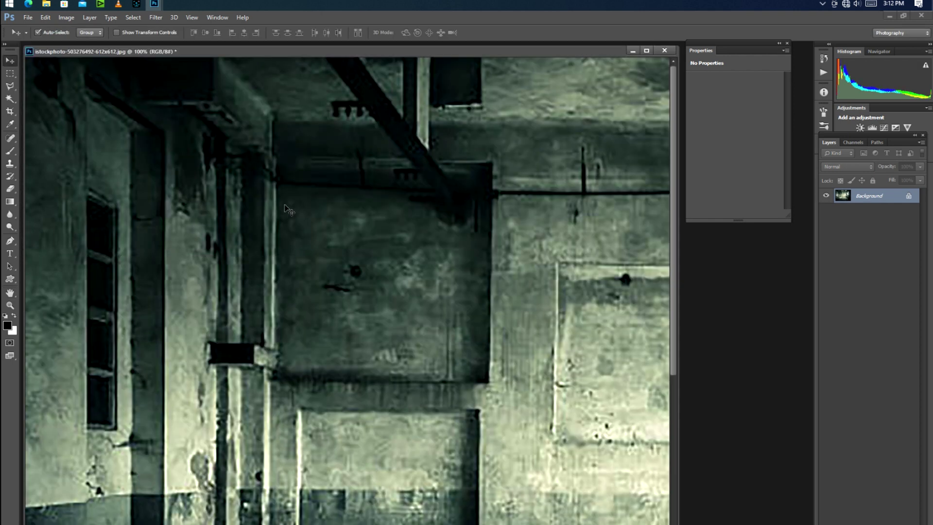
# Step: Remove the ladder from the middle of the floor by cloning nearby floor texture over it
pyautogui.hotkey('ctrl', '0')
pyautogui.press('f')
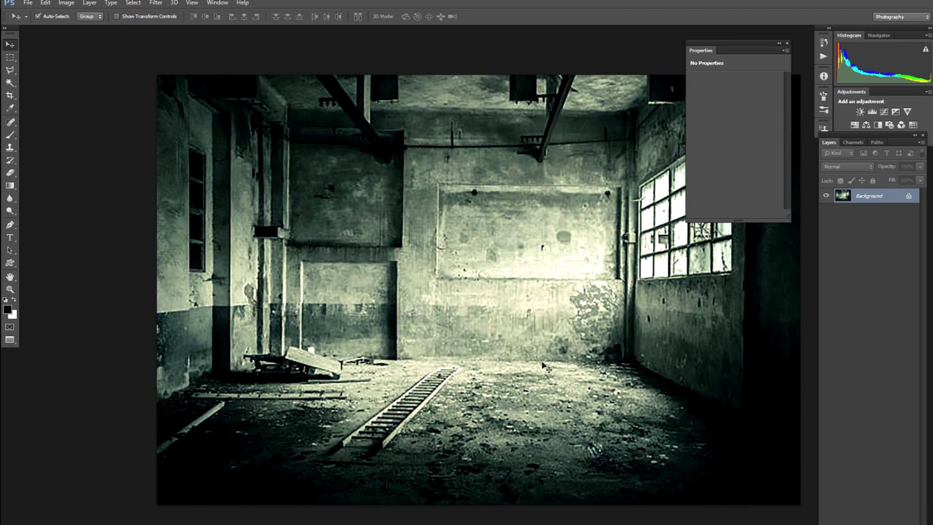
pyautogui.moveTo(523, 395); pyautogui.dragTo(540, 386)
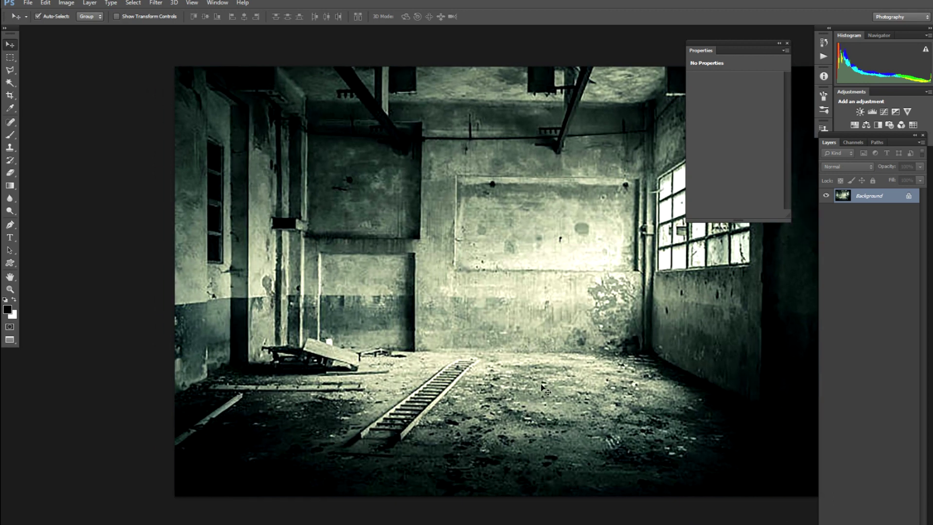
pyautogui.hotkey('ctrl', '+')
pyautogui.press('s')
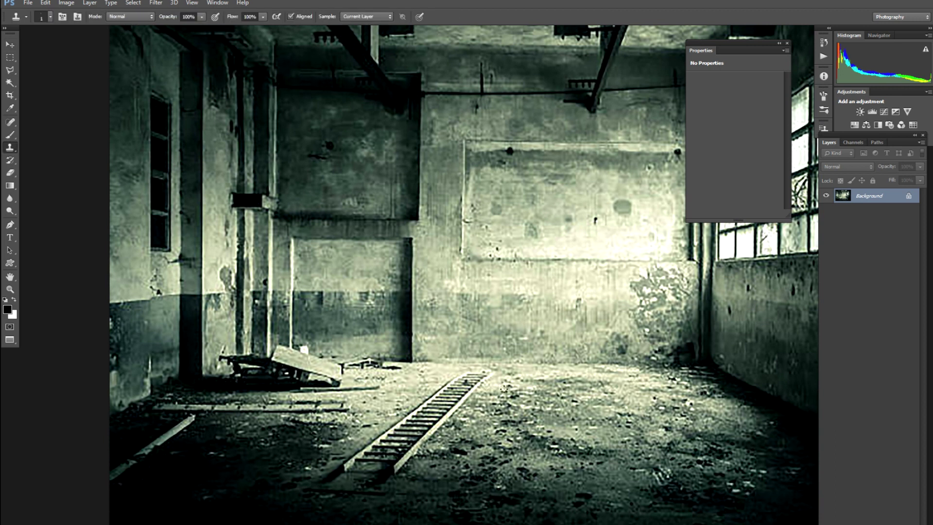
pyautogui.press(']')
pyautogui.press(']')
pyautogui.press(']')
pyautogui.press(']')
pyautogui.press(']')
pyautogui.press(']')
pyautogui.press(']')
pyautogui.press(']')
pyautogui.press(']')
pyautogui.press(']')
pyautogui.press(']')
pyautogui.press(']')
pyautogui.keyDown('alt'); pyautogui.click(551, 386); pyautogui.keyUp('alt')
pyautogui.moveTo(491, 371)
pyautogui.mouseDown()
pyautogui.moveTo(364, 460)
pyautogui.moveTo(384, 473)
pyautogui.moveTo(353, 468)
pyautogui.moveTo(389, 471)
pyautogui.mouseUp()
pyautogui.press('v')
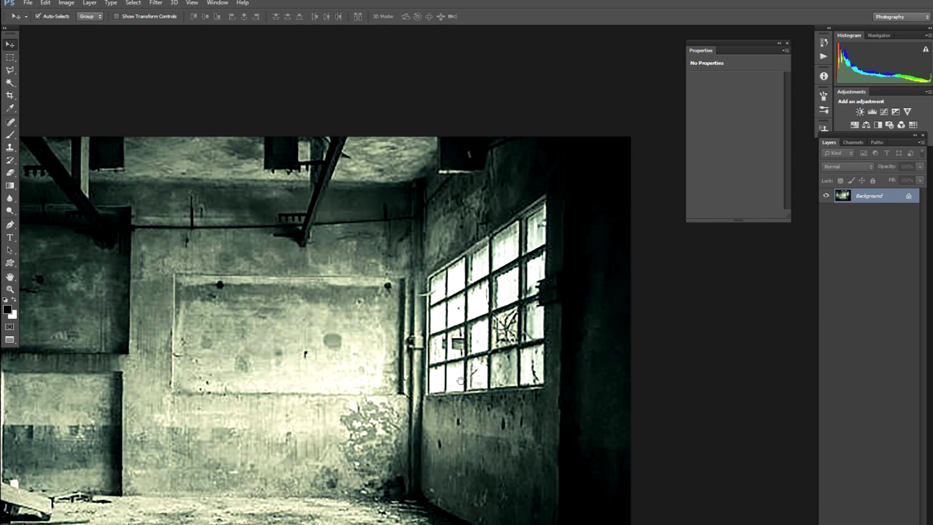
# Step: Trace the large window on the right wall with a closed Pen path and convert it to a selection
pyautogui.press('p')
pyautogui.scroll(2, 458, 301)
pyautogui.moveTo(464, 313); pyautogui.dragTo(423, 353)
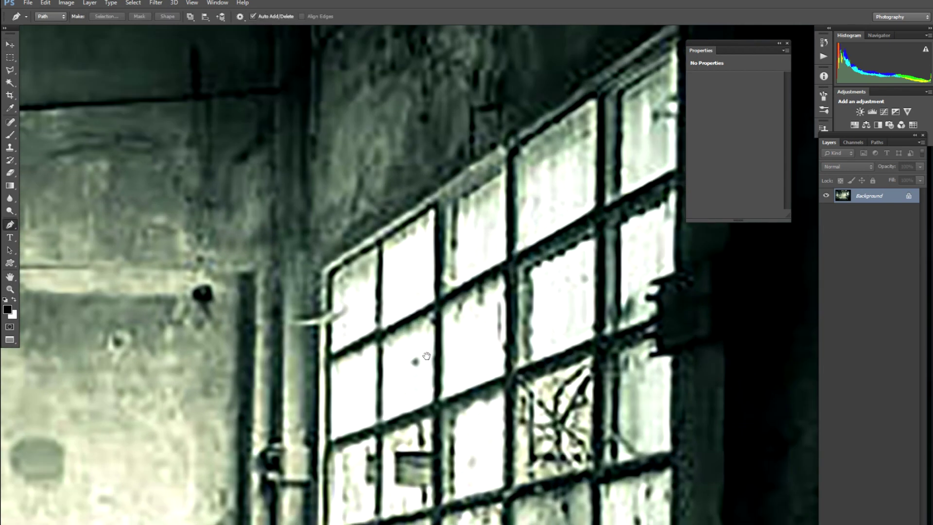
pyautogui.moveTo(375, 220); pyautogui.dragTo(243, 292)
pyautogui.click(307, 246)
pyautogui.click(561, 68)
pyautogui.moveTo(571, 313); pyautogui.dragTo(525, 151)
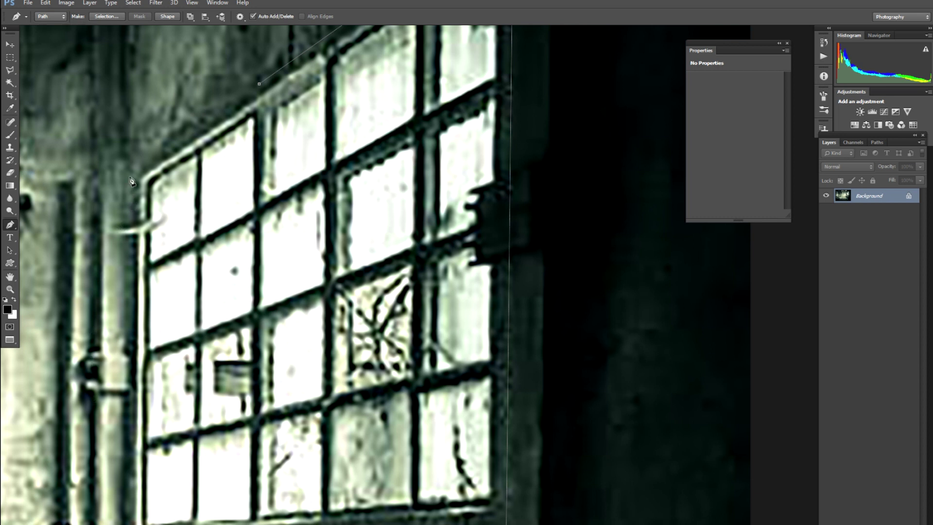
pyautogui.click(129, 160)
pyautogui.click(259, 85)
pyautogui.hotkey('ctrl', 'Return')
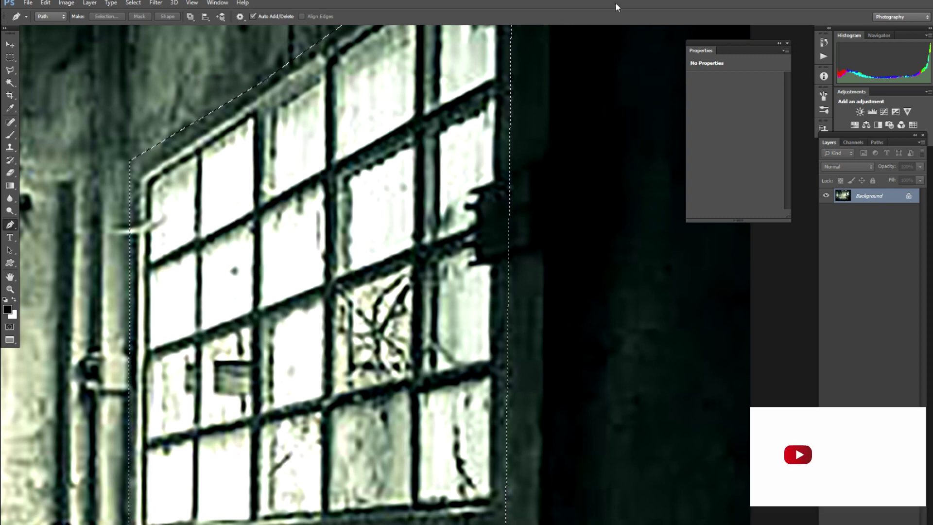
# Step: Copy the selected window to a new layer, rotate it 90° counter-clockwise and place it between the ceiling beams
pyautogui.hotkey('ctrl', '0')
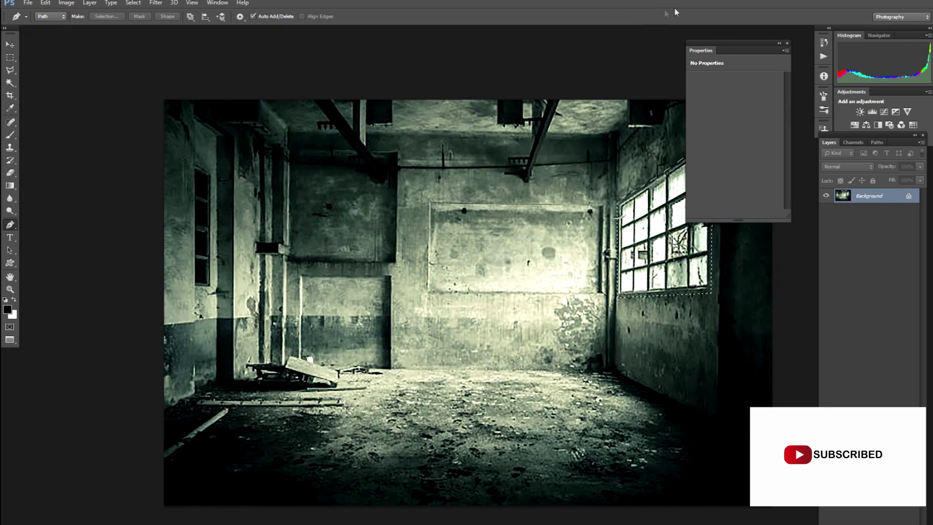
pyautogui.click(779, 43)
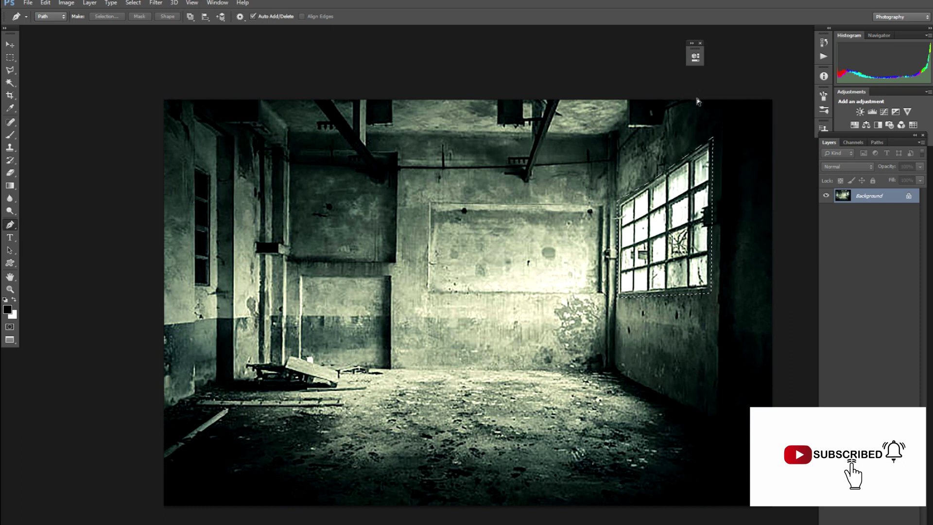
pyautogui.hotkey('ctrl', 'j')
pyautogui.press('v')
pyautogui.hotkey('ctrl', 't')
pyautogui.moveTo(688, 186); pyautogui.dragTo(471, 167)
pyautogui.rightClick(471, 168)
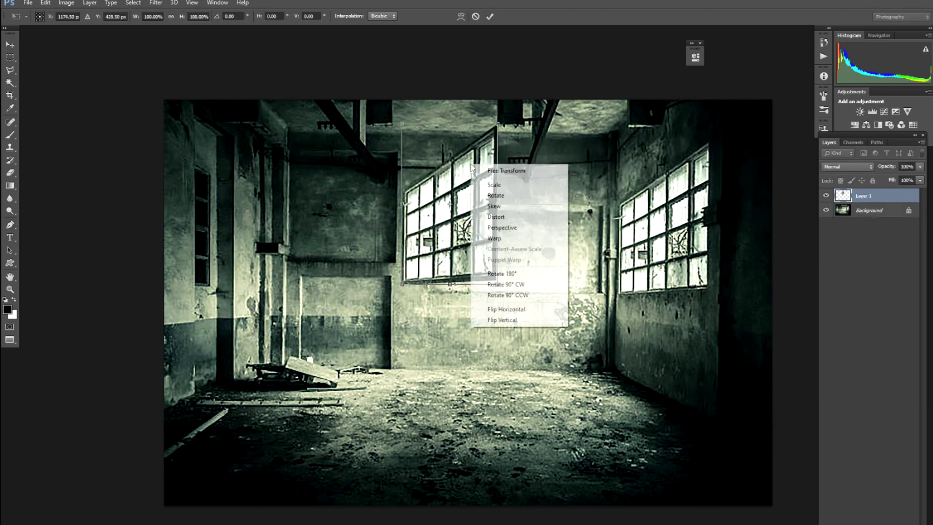
pyautogui.click(507, 295)
pyautogui.moveTo(484, 222); pyautogui.dragTo(474, 166)
pyautogui.press('Return')
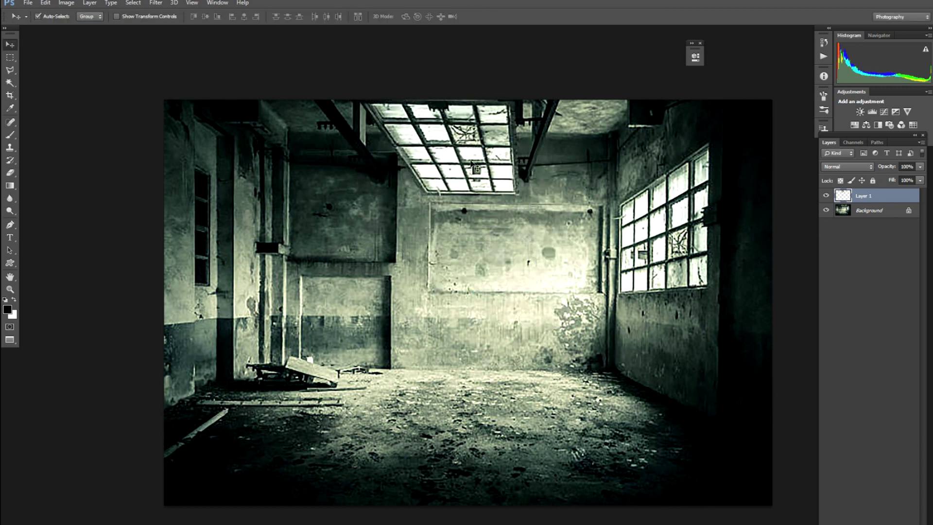
# Step: Distort the window copy into a flattened skylight that follows the ceiling's perspective between the two beams
pyautogui.hotkey('ctrl', 't')
pyautogui.rightClick(471, 166)
pyautogui.click(492, 214)
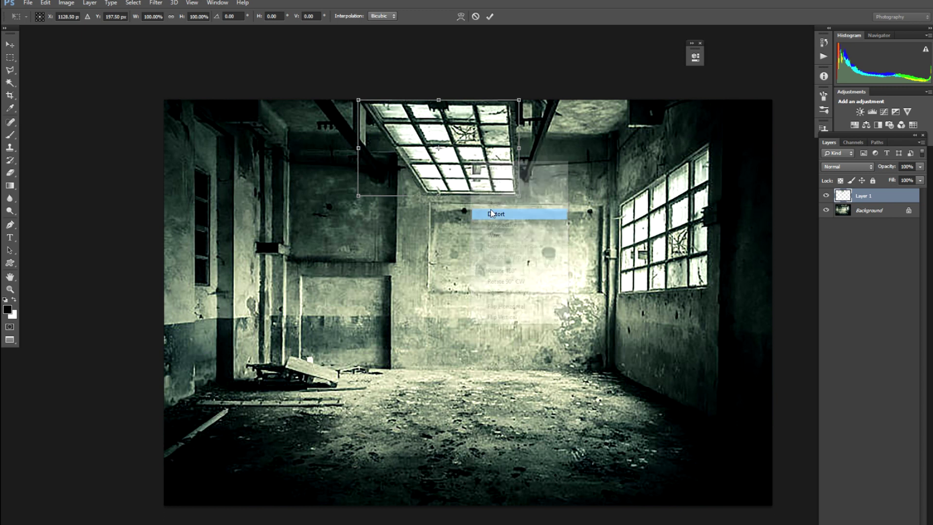
pyautogui.moveTo(440, 199); pyautogui.dragTo(438, 128)
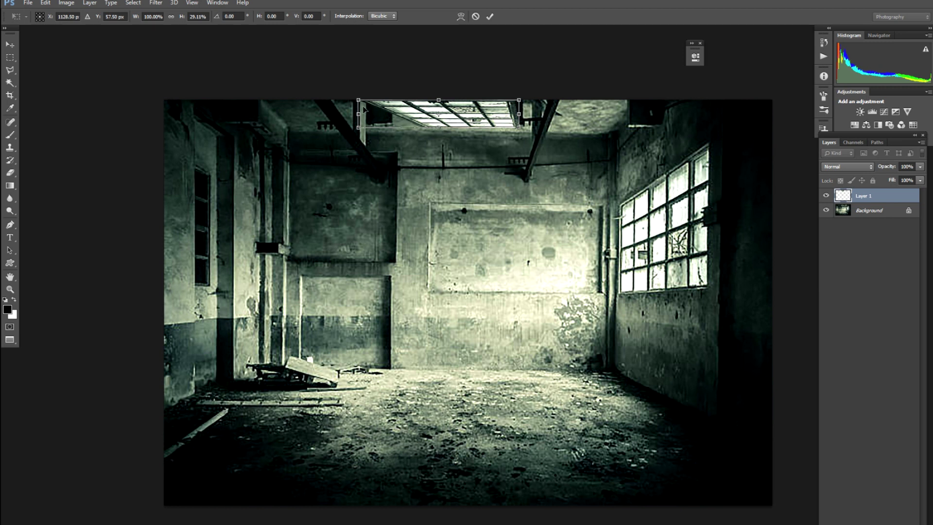
pyautogui.hotkey('ctrl', '+')
pyautogui.moveTo(397, 109); pyautogui.dragTo(407, 245)
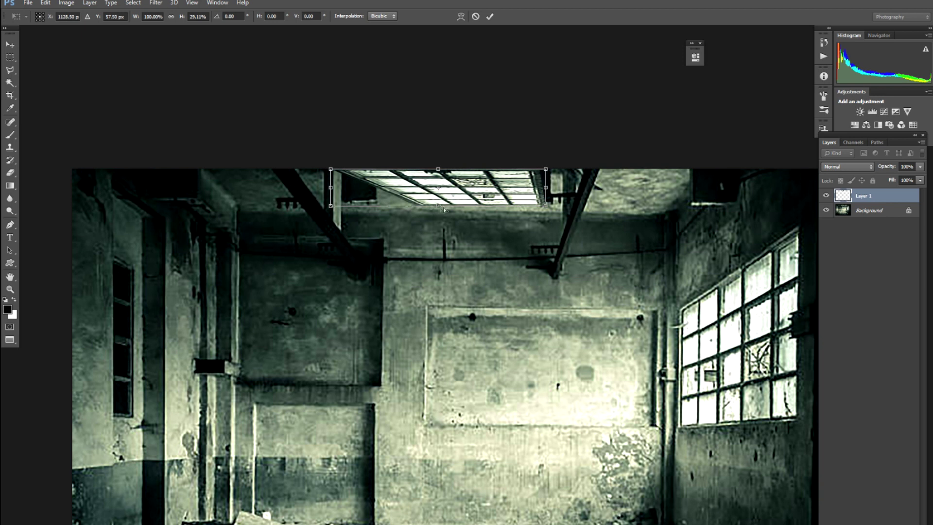
pyautogui.moveTo(330, 208); pyautogui.dragTo(205, 208)
pyautogui.moveTo(331, 170); pyautogui.dragTo(344, 170)
pyautogui.moveTo(550, 172); pyautogui.dragTo(569, 171)
pyautogui.moveTo(548, 208); pyautogui.dragTo(557, 208)
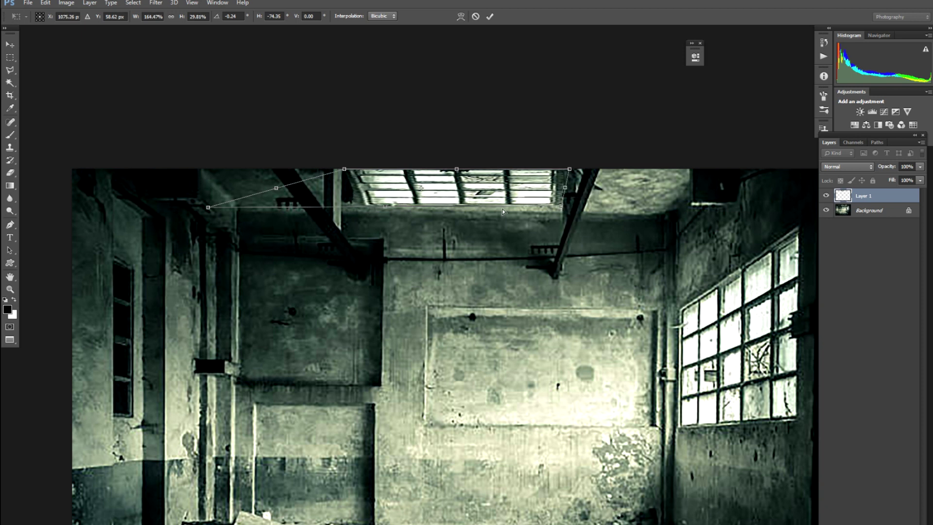
pyautogui.press('Return')
pyautogui.hotkey('ctrl', '-')
pyautogui.hotkey('ctrl', '-')
pyautogui.hotkey('ctrl', '-')
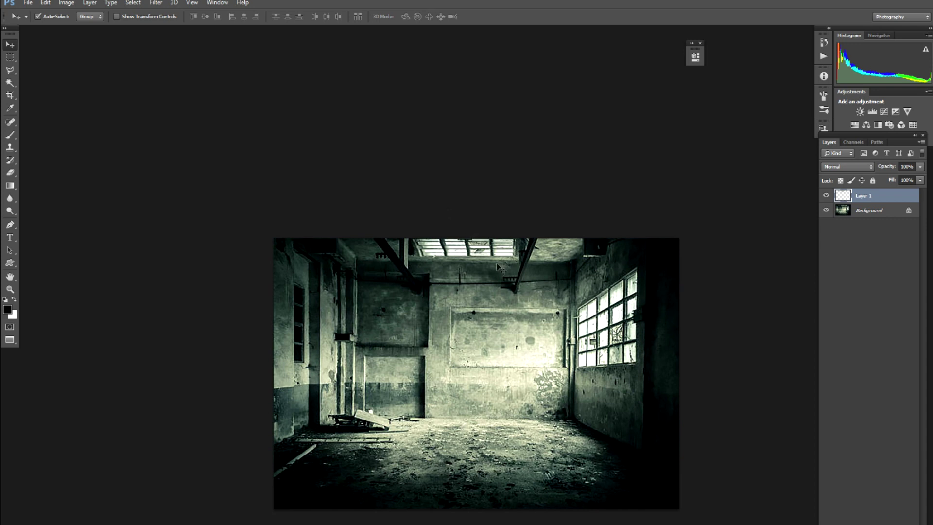
# Step: Outline the excess along the skylight's left edge with the Polygonal Lasso, feather the selection by 5 pixels and delete its contents
pyautogui.hotkey('ctrl', '+')
pyautogui.hotkey('ctrl', '+')
pyautogui.hotkey('ctrl', '+')
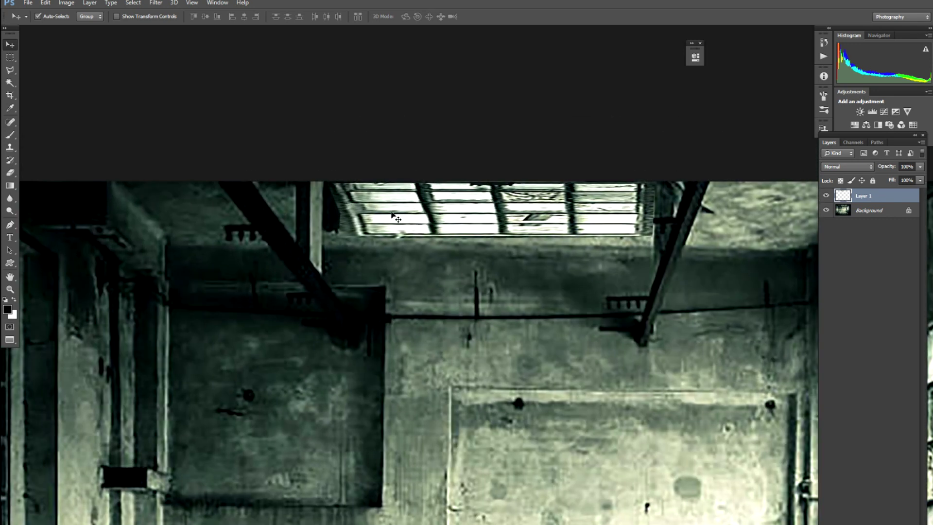
pyautogui.press('l')
pyautogui.click(332, 182)
pyautogui.click(362, 240)
pyautogui.click(358, 253)
pyautogui.click(295, 269)
pyautogui.click(253, 223)
pyautogui.click(253, 184)
pyautogui.click(300, 157)
pyautogui.click(319, 155)
pyautogui.click(335, 185)
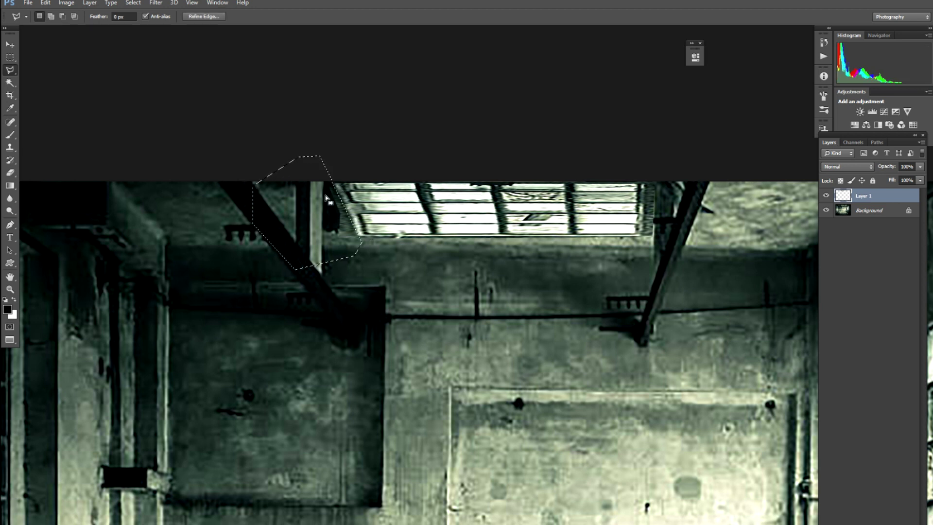
pyautogui.rightClick(320, 196)
pyautogui.click(335, 225)
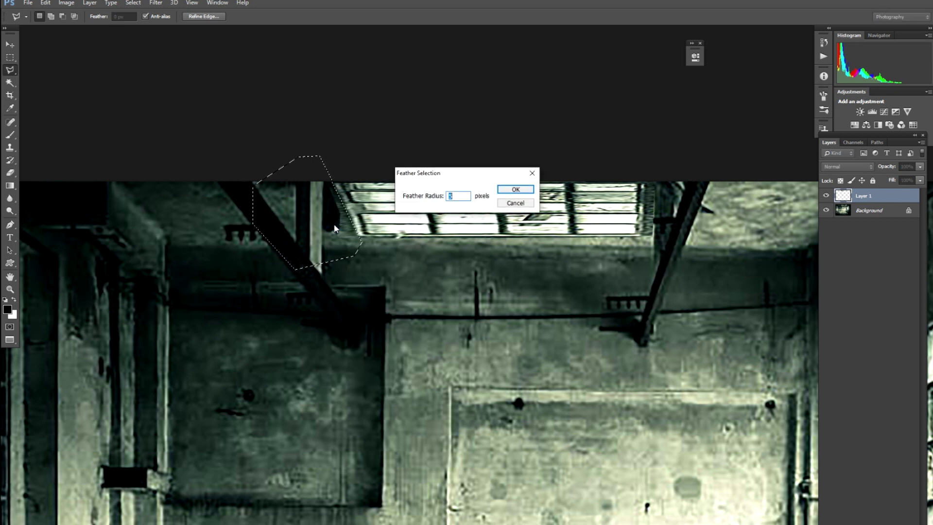
pyautogui.press('Return')
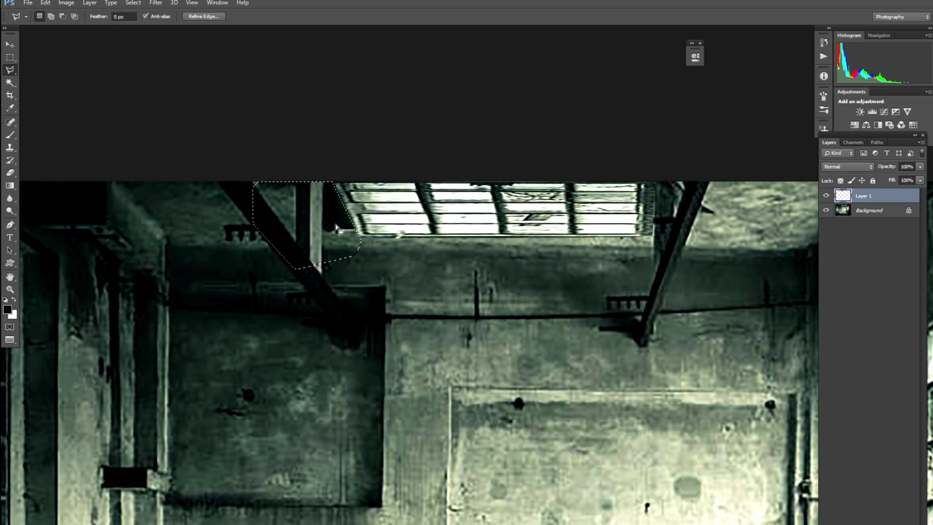
pyautogui.hotkey('ctrl', 'd')
pyautogui.press('v')
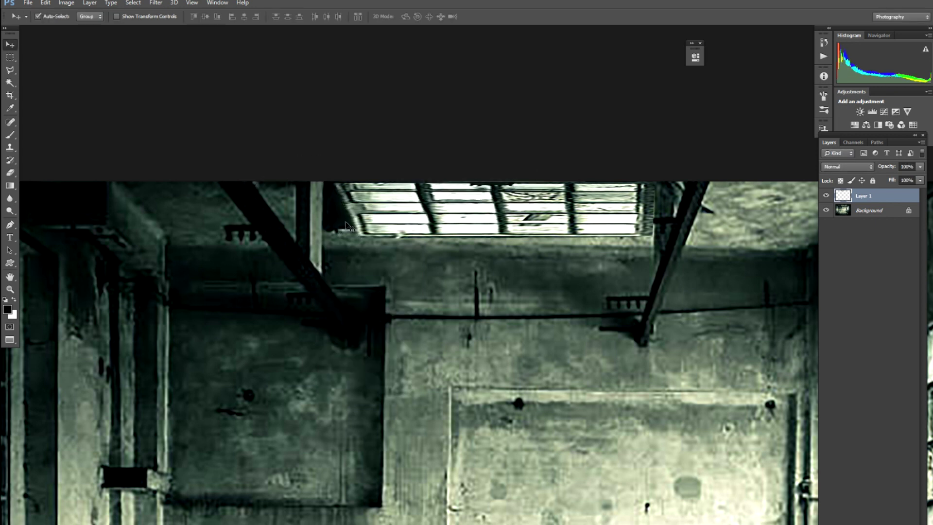
# Step: On the Background layer, trace the left wall with its window and pillar as a closed Pen path and convert it to a selection
pyautogui.hotkey('ctrl', '-')
pyautogui.hotkey('ctrl', '-')
pyautogui.moveTo(578, 191); pyautogui.dragTo(508, 199)
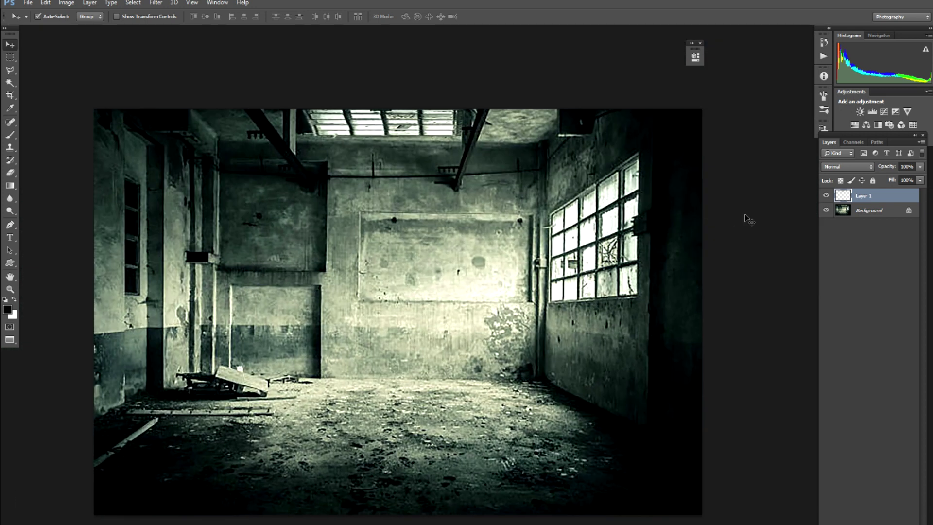
pyautogui.hotkey('alt', '[')
pyautogui.moveTo(333, 223); pyautogui.dragTo(394, 221)
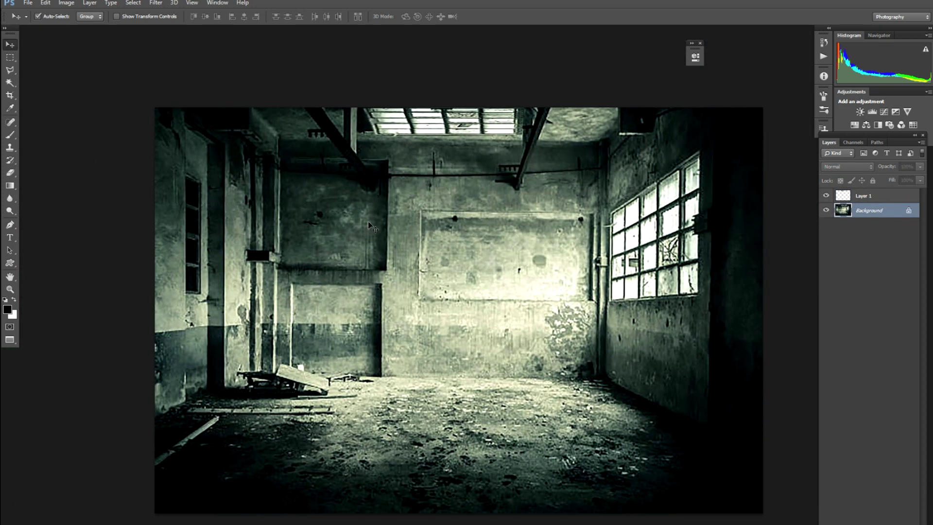
pyautogui.press('p')
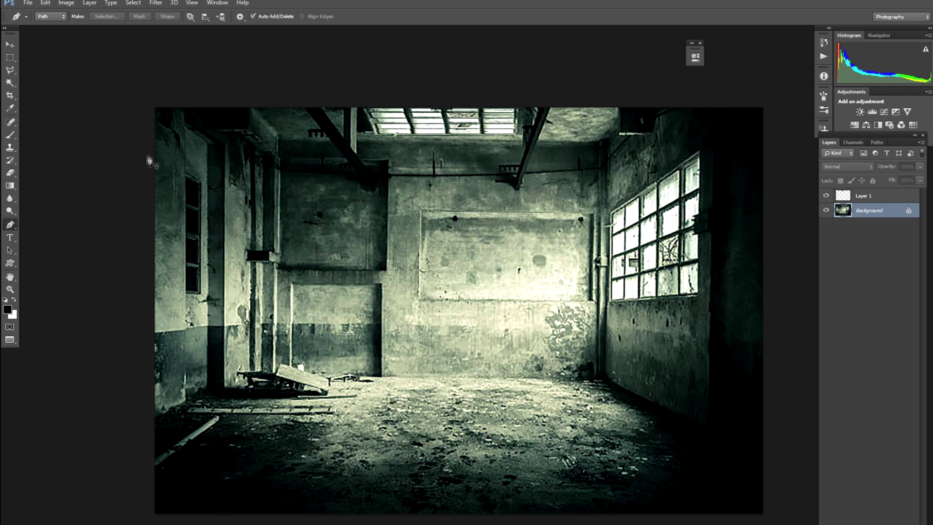
pyautogui.click(152, 130)
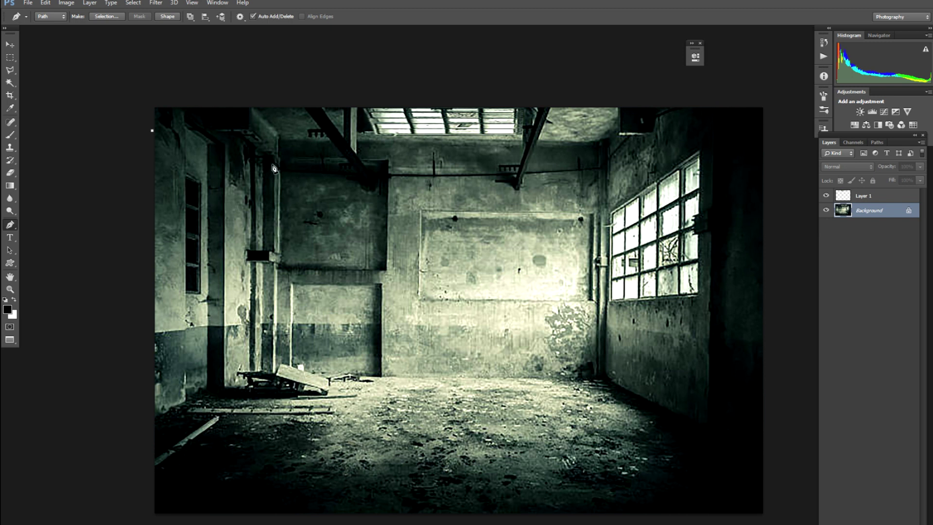
pyautogui.click(281, 161)
pyautogui.click(285, 389)
pyautogui.click(125, 434)
pyautogui.click(90, 248)
pyautogui.click(96, 168)
pyautogui.click(109, 136)
pyautogui.click(154, 132)
pyautogui.hotkey('ctrl', 'Return')
# Step: Copy the selected left wall to a new layer, flip it horizontally and position it over the room's right wall
pyautogui.hotkey('ctrl', 'j')
pyautogui.hotkey('ctrl', 't')
pyautogui.rightClick(204, 212)
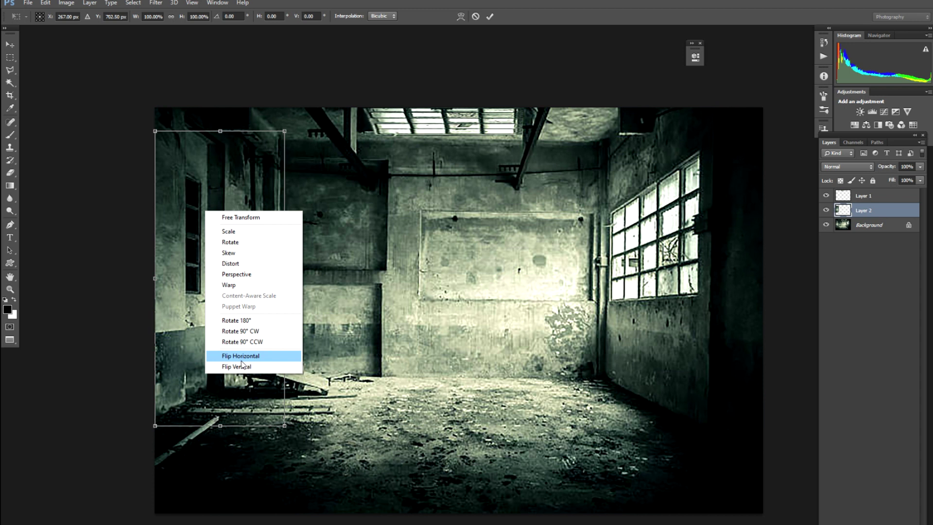
pyautogui.click(241, 360)
pyautogui.press('Return')
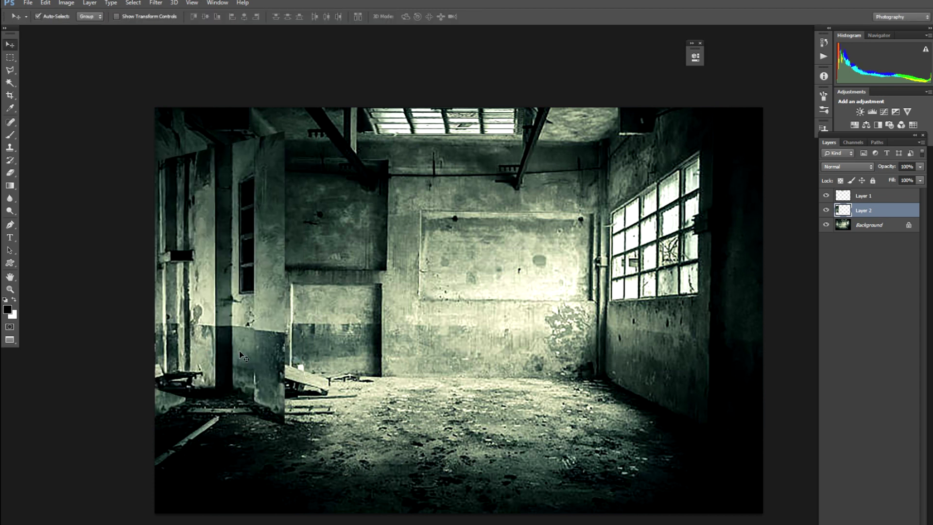
pyautogui.moveTo(232, 328); pyautogui.dragTo(607, 329)
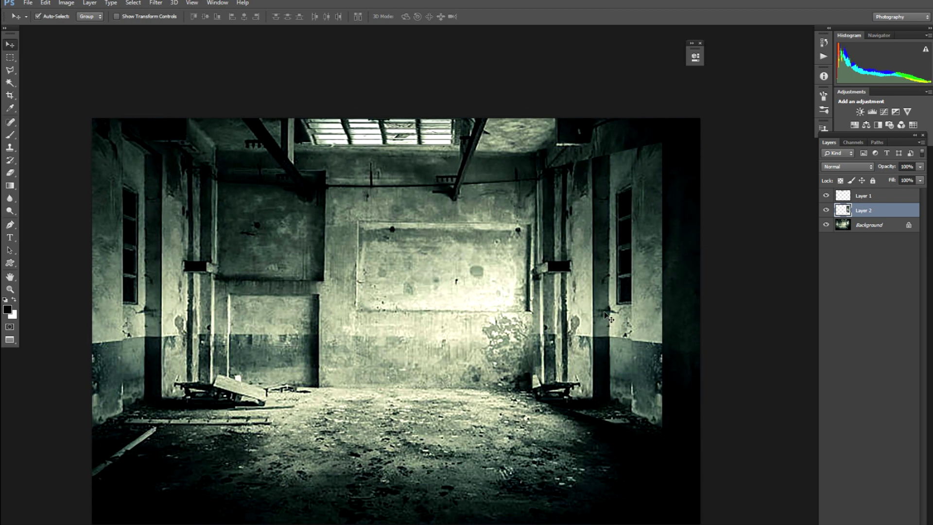
pyautogui.click(825, 210)
pyautogui.click(826, 212)
pyautogui.hotkey('ctrl', 't')
pyautogui.rightClick(578, 273)
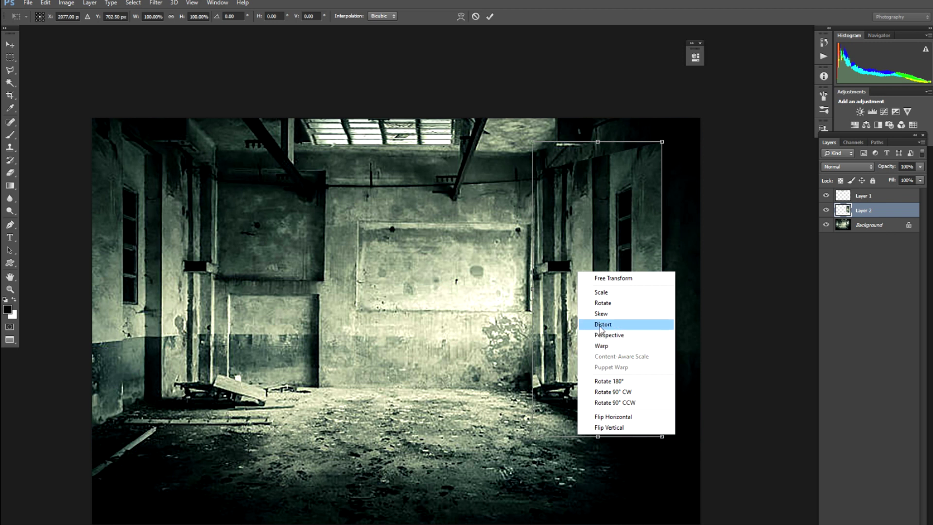
pyautogui.click(602, 324)
pyautogui.moveTo(666, 292); pyautogui.dragTo(700, 291)
pyautogui.moveTo(535, 293); pyautogui.dragTo(531, 291)
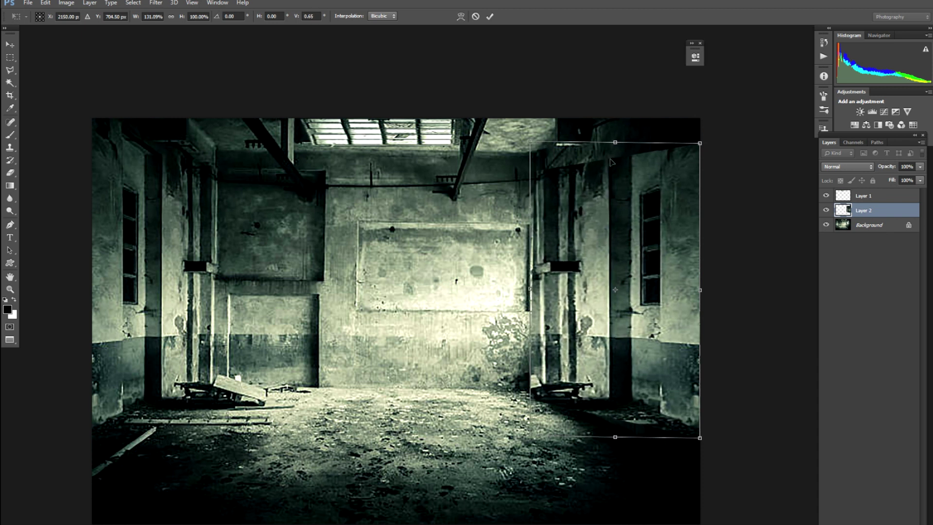
pyautogui.moveTo(616, 144); pyautogui.dragTo(619, 98)
pyautogui.moveTo(530, 98); pyautogui.dragTo(538, 128)
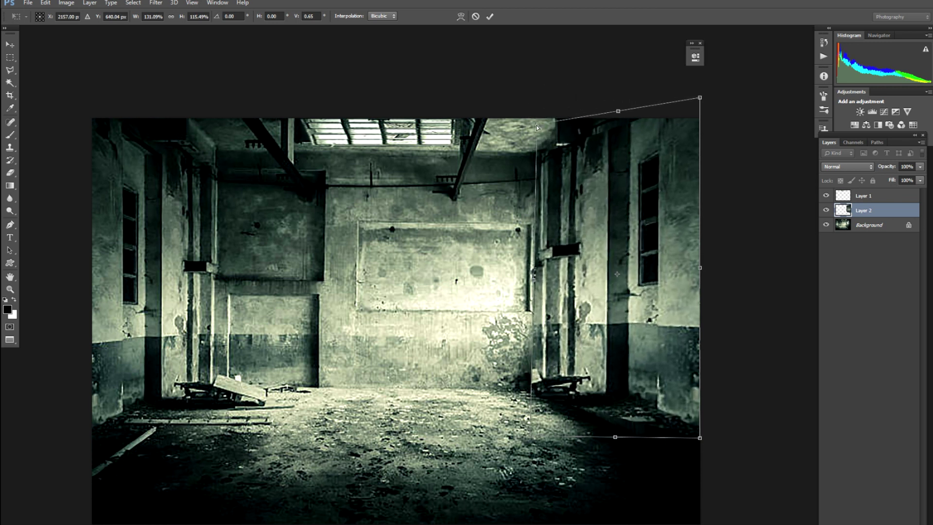
pyautogui.press('Escape')
# Step: Stretch the copied right wall horizontally to about 129% width so it reaches the image's right edge
pyautogui.hotkey('ctrl', 't')
pyautogui.moveTo(662, 290); pyautogui.dragTo(717, 279)
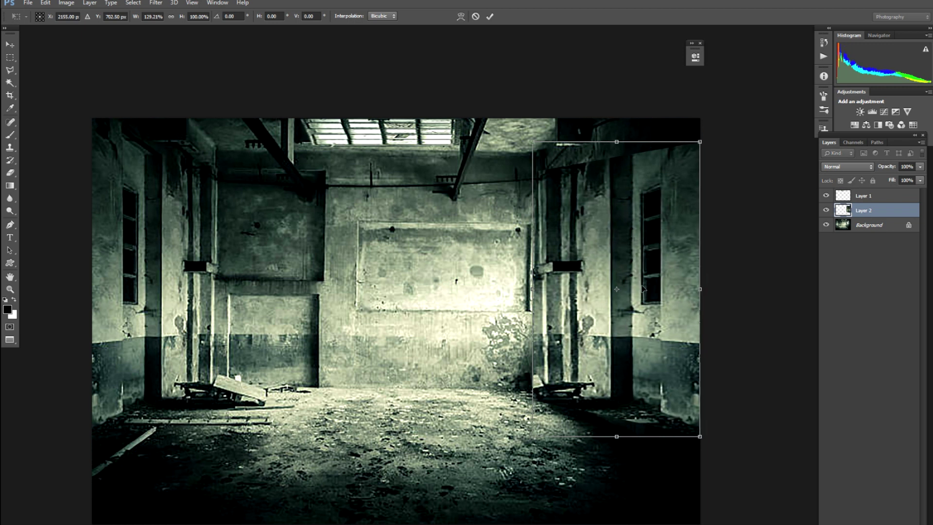
pyautogui.press('Return')
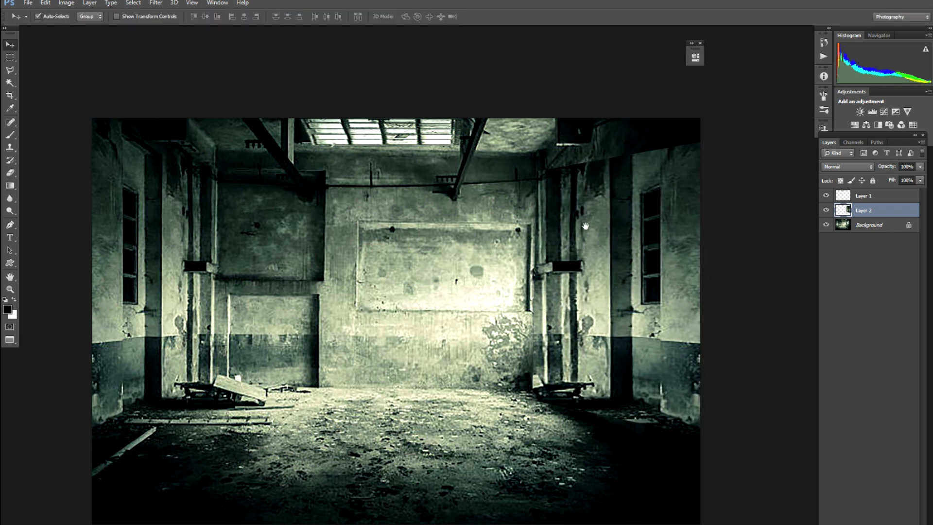
# Step: Try to remove the upper strip of the right wall copy with a Lasso selection feathered by 25 pixels
pyautogui.moveTo(579, 235); pyautogui.dragTo(561, 292)
pyautogui.press('l')
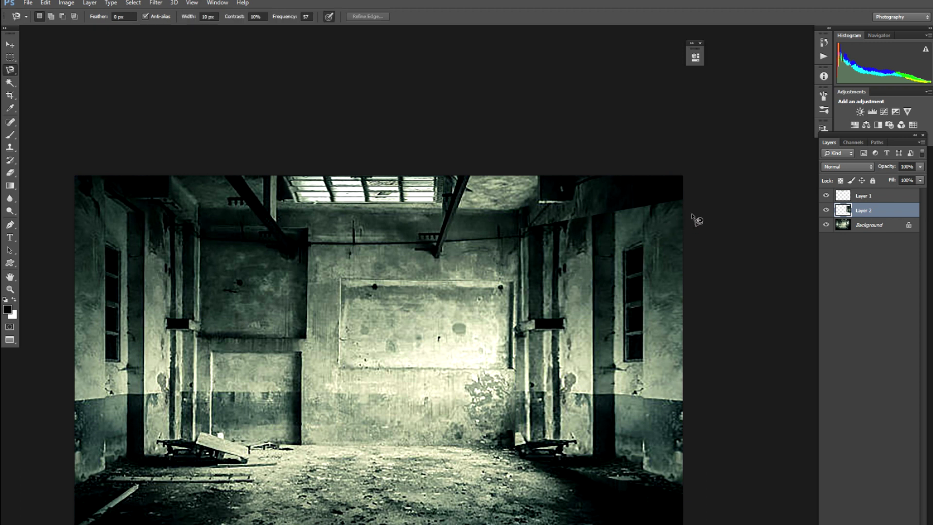
pyautogui.hotkey('shift', 'l')
pyautogui.moveTo(694, 217)
pyautogui.mouseDown()
pyautogui.moveTo(519, 245)
pyautogui.moveTo(498, 227)
pyautogui.moveTo(580, 193)
pyautogui.moveTo(674, 189)
pyautogui.moveTo(681, 214)
pyautogui.mouseUp()
pyautogui.rightClick(629, 211)
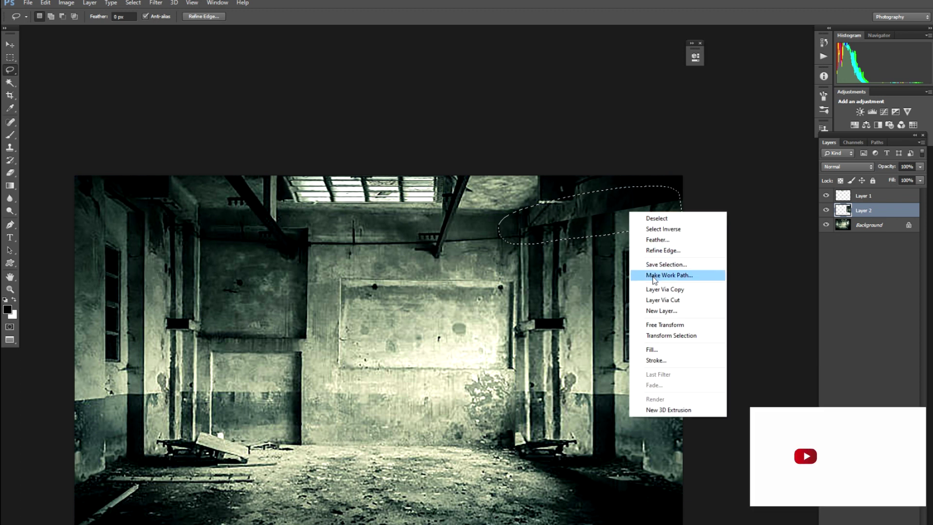
pyautogui.click(657, 239)
pyautogui.write('25')
pyautogui.press('Return')
pyautogui.hotkey('alt', 'BackSpace')
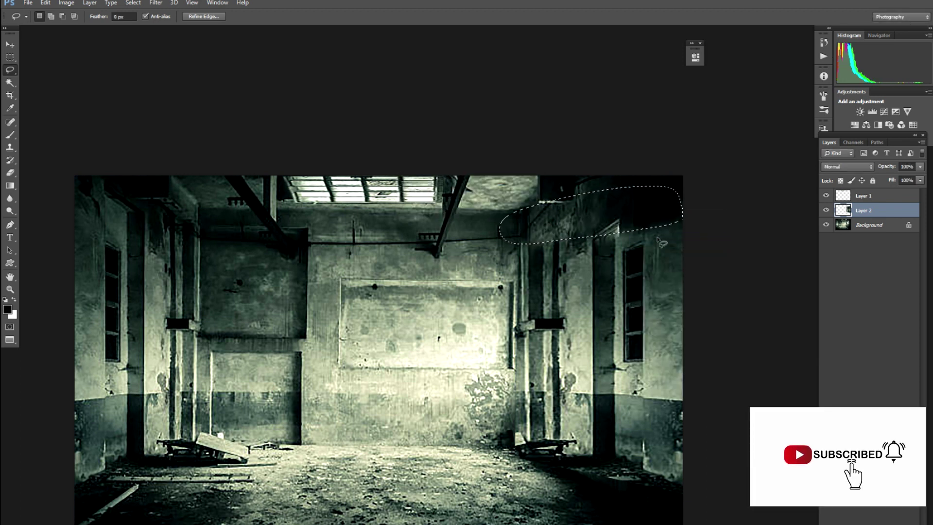
pyautogui.hotkey('ctrl', 'd')
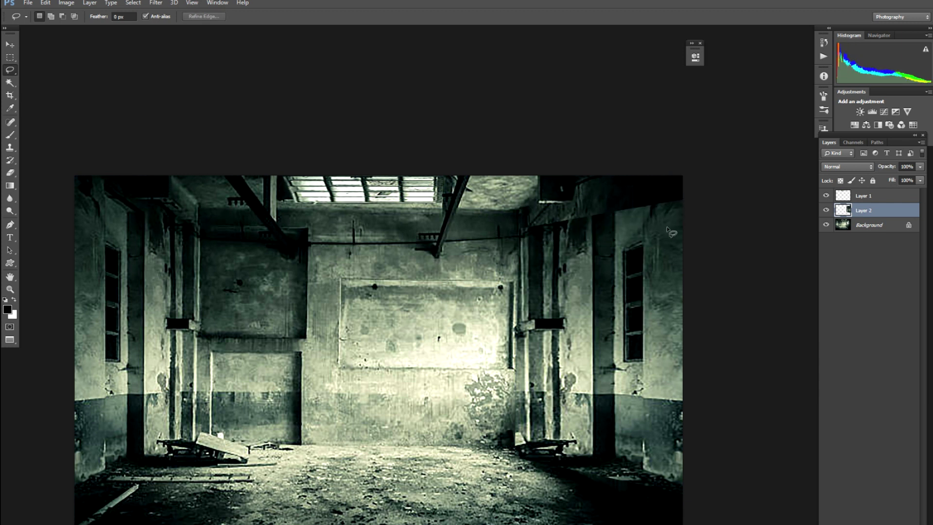
# Step: Blend the hard top edge of the right wall copy into the dark ceiling with a smaller Eraser brush at 57% opacity
pyautogui.press('e')
pyautogui.press('[')
pyautogui.press('[')
pyautogui.press('[')
pyautogui.press('[')
pyautogui.press('[')
pyautogui.press('[')
pyautogui.press('[')
pyautogui.press('[')
pyautogui.press('[')
pyautogui.press('[')
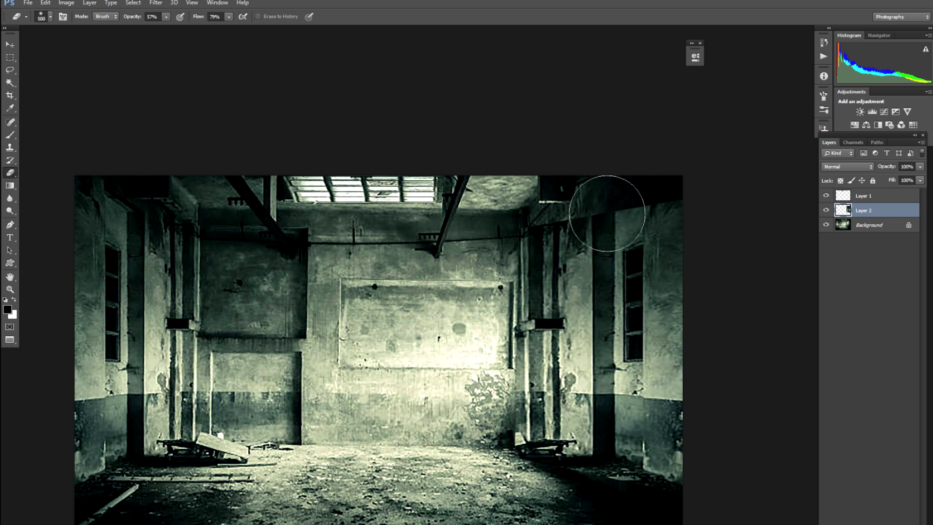
pyautogui.moveTo(597, 212)
pyautogui.mouseDown()
pyautogui.moveTo(546, 222)
pyautogui.moveTo(663, 193)
pyautogui.moveTo(633, 208)
pyautogui.moveTo(666, 202)
pyautogui.moveTo(631, 200)
pyautogui.moveTo(528, 234)
pyautogui.moveTo(680, 219)
pyautogui.mouseUp()
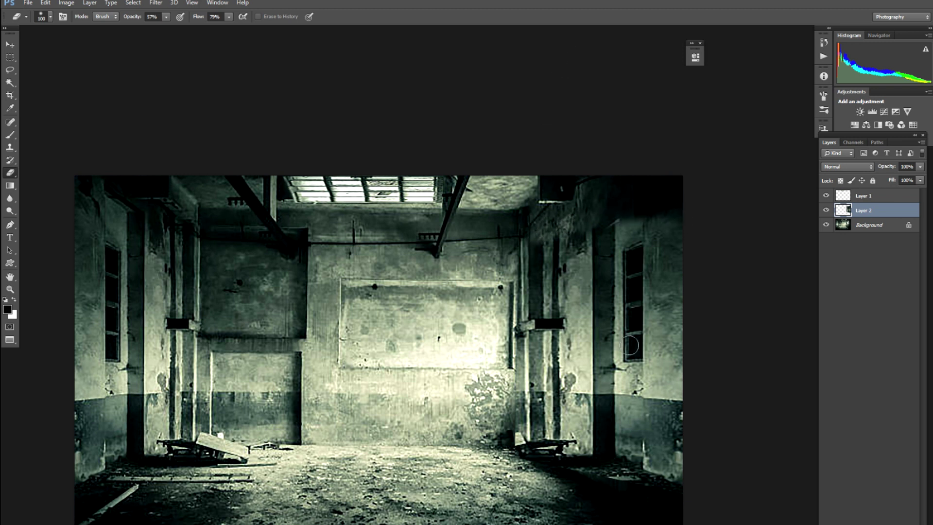
# Step: Darken the right wall copy with Levels, setting the black input level to 21
pyautogui.hotkey('ctrl', 'l')
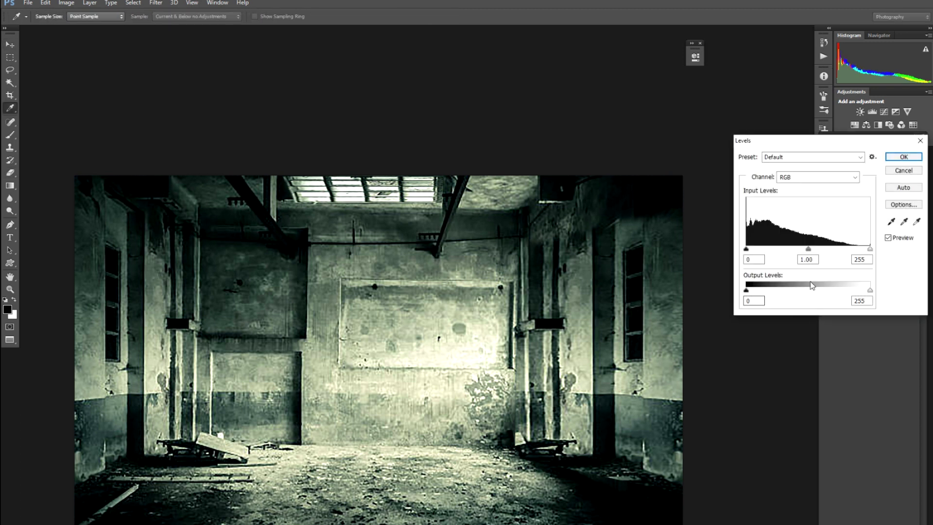
pyautogui.moveTo(747, 249); pyautogui.dragTo(755, 249)
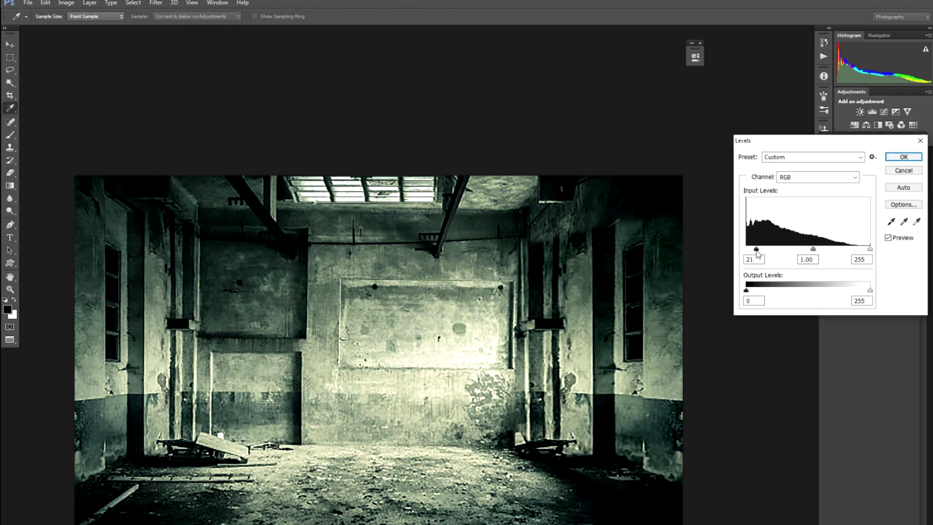
pyautogui.press('Return')
# Step: Move the right wall copy slightly upward to align it with the room, and merge it into the Background layer
pyautogui.press('v')
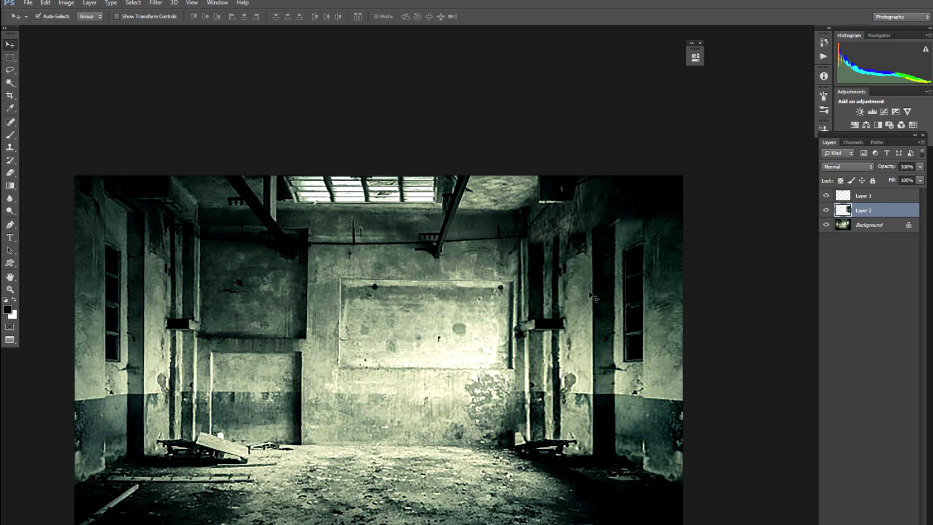
pyautogui.hotkey('ctrl', '-')
pyautogui.hotkey('ctrl', '+')
pyautogui.hotkey('ctrl', '-')
pyautogui.hotkey('ctrl', '+')
pyautogui.hotkey('ctrl', '+')
pyautogui.hotkey('ctrl', '-')
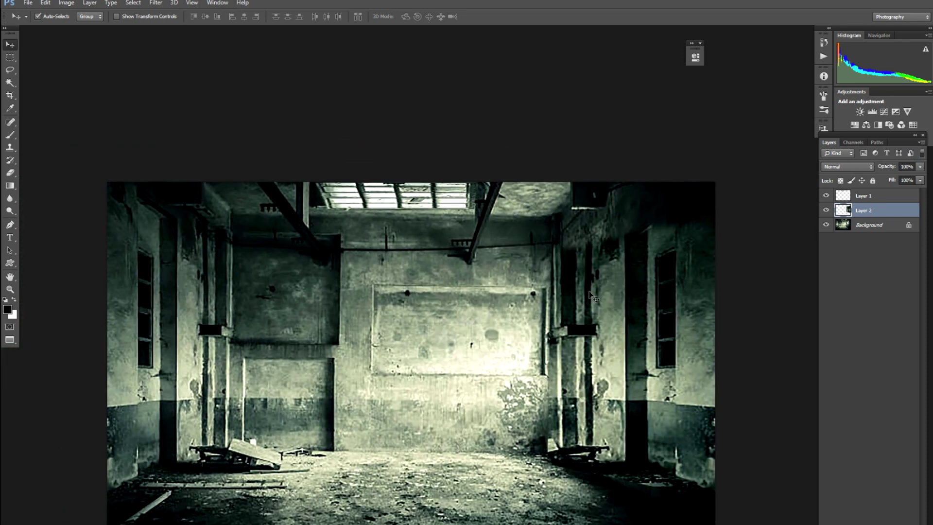
pyautogui.moveTo(568, 310)
pyautogui.mouseDown()
pyautogui.moveTo(480, 313)
pyautogui.moveTo(574, 314)
pyautogui.moveTo(570, 305)
pyautogui.mouseUp()
pyautogui.press('space')
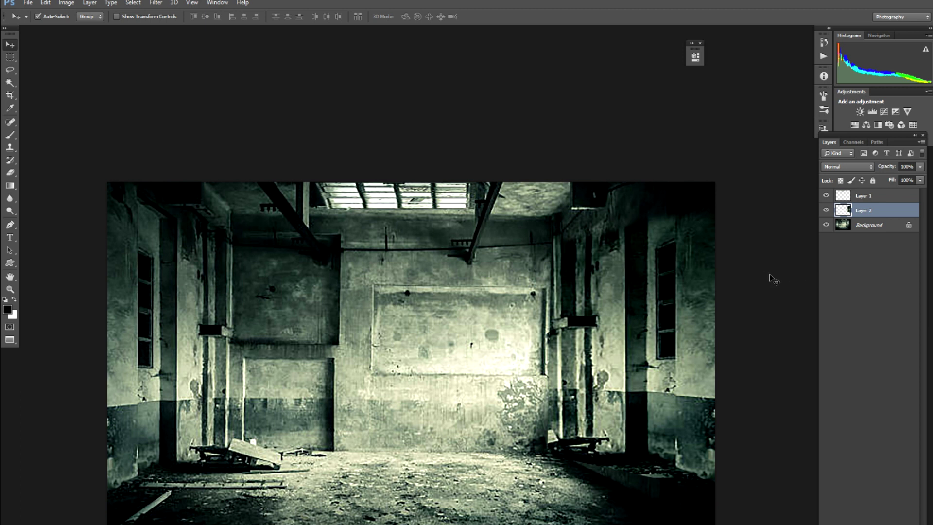
pyautogui.keyDown('shift'); pyautogui.click(870, 225); pyautogui.keyUp('shift')
pyautogui.hotkey('ctrl', 'e')
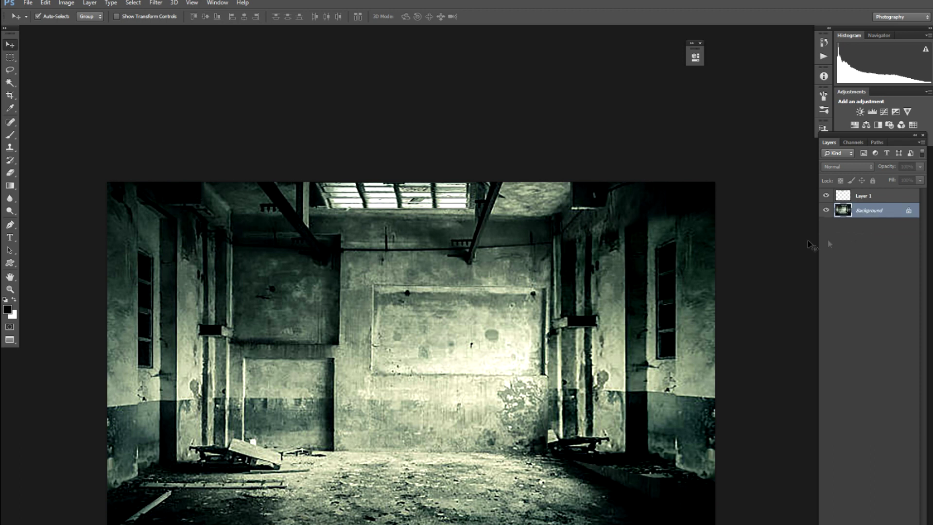
# Step: Bring the crack image from crack-12730855.jpg into the room document and place it over the floor
pyautogui.hotkey('alt', ']')
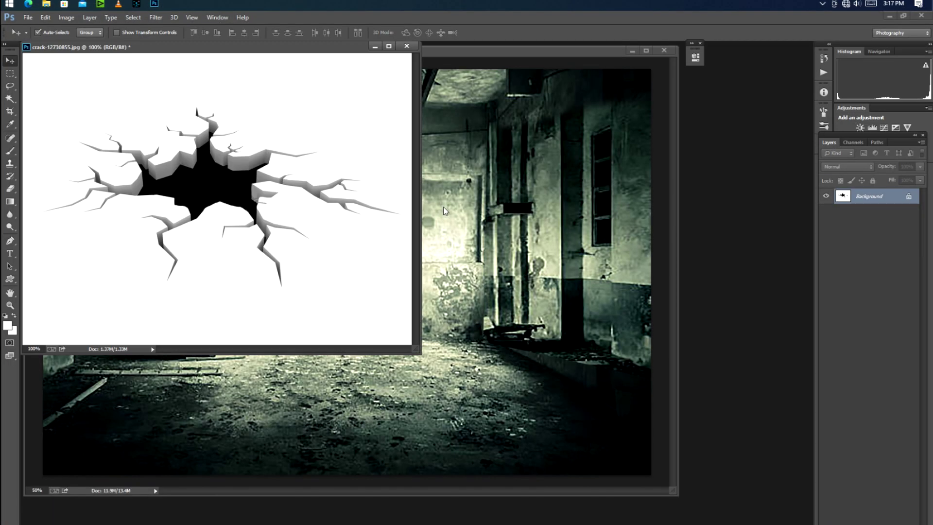
pyautogui.moveTo(310, 223); pyautogui.dragTo(394, 366)
pyautogui.press('f')
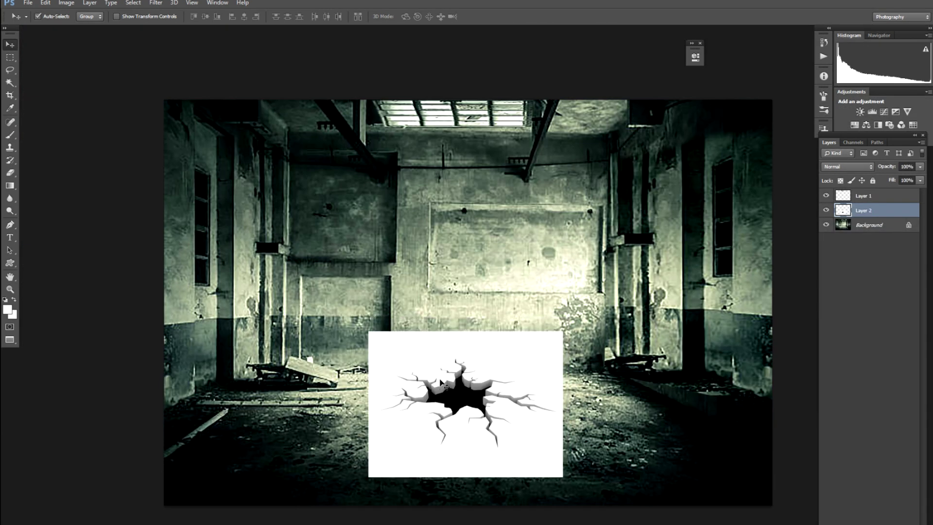
# Step: Distort the crack image by lowering its top edge so it lies flat on the floor
pyautogui.hotkey('ctrl', 't')
pyautogui.rightClick(439, 371)
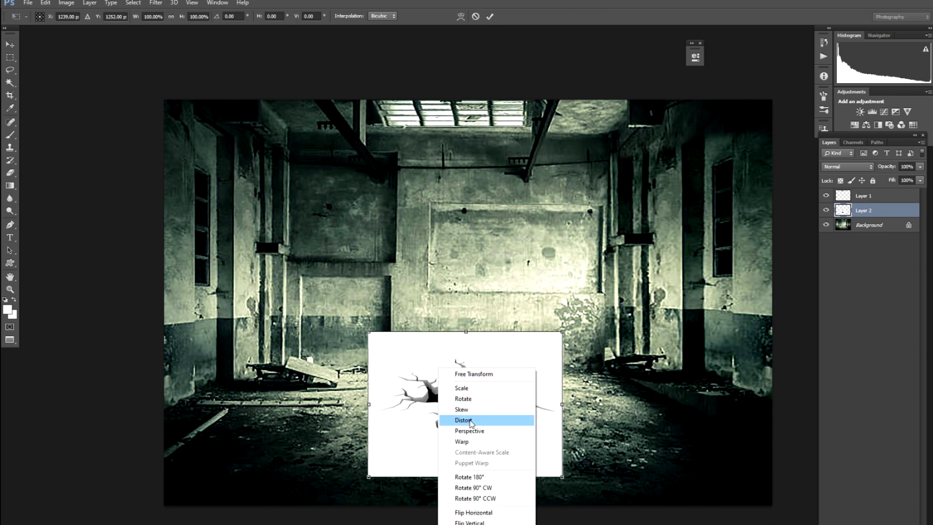
pyautogui.click(463, 419)
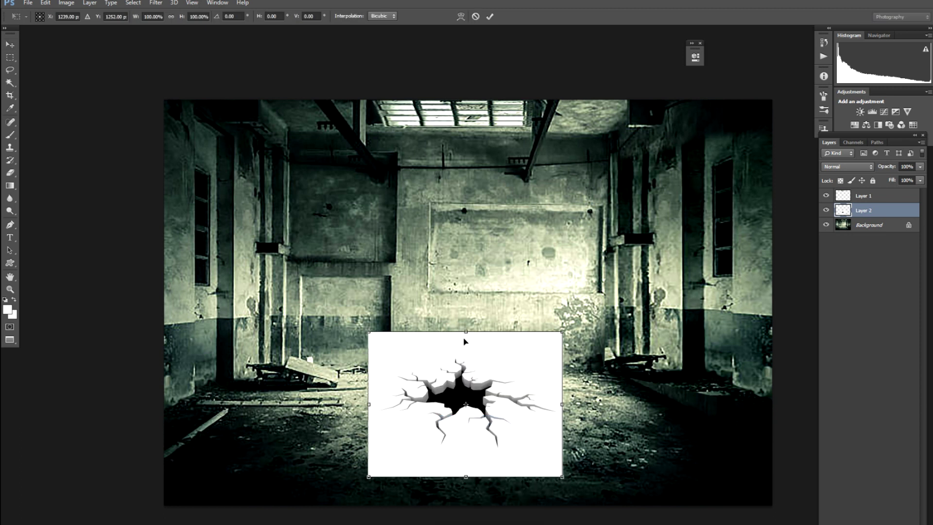
pyautogui.moveTo(468, 336); pyautogui.dragTo(485, 419)
pyautogui.press('Return')
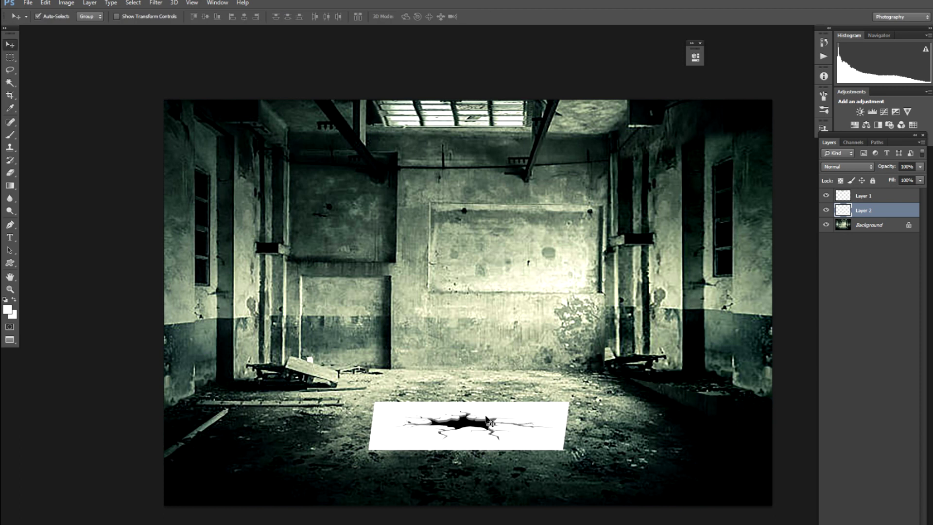
# Step: Distort the crack layer again, spreading its upper corners and adjusting its top and bottom edges to match the floor's perspective
pyautogui.hotkey('ctrl', 't')
pyautogui.rightClick(486, 416)
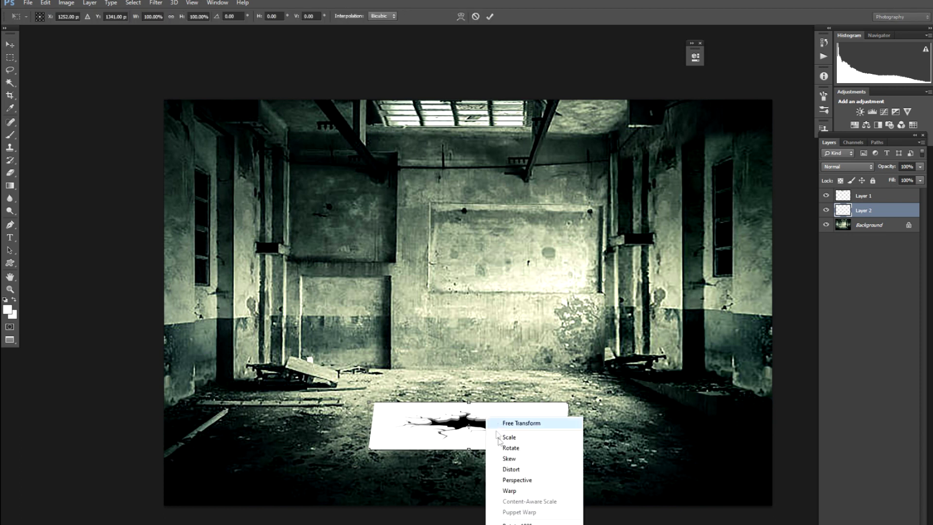
pyautogui.click(503, 469)
pyautogui.moveTo(567, 403); pyautogui.dragTo(571, 395)
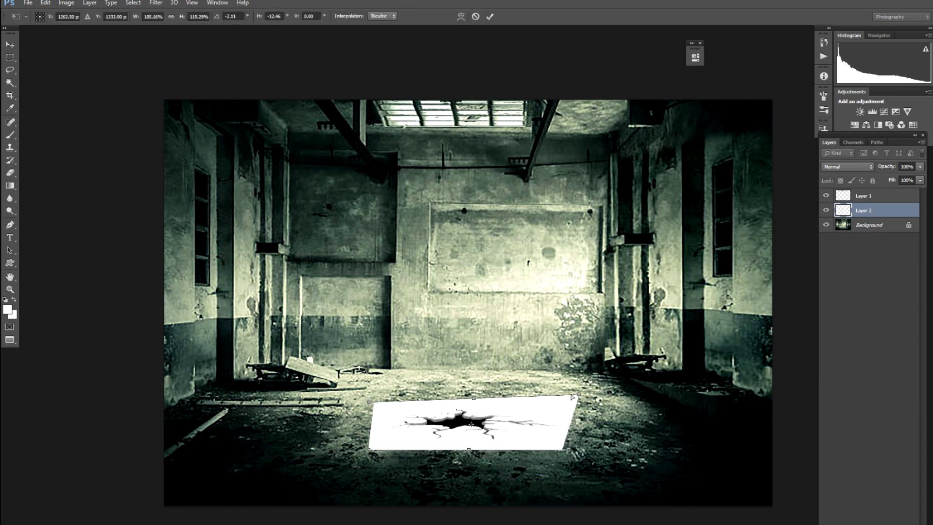
pyautogui.moveTo(368, 401); pyautogui.dragTo(357, 396)
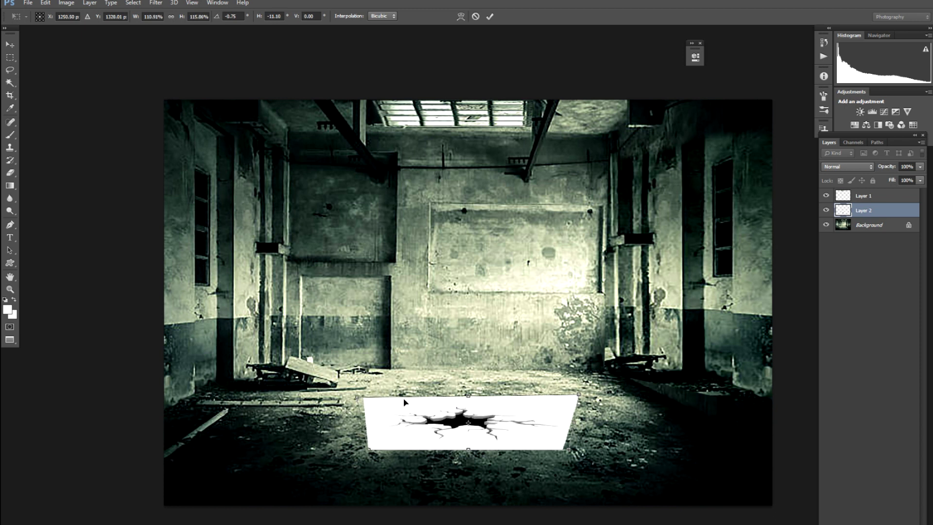
pyautogui.moveTo(469, 400)
pyautogui.mouseDown()
pyautogui.moveTo(477, 391)
pyautogui.moveTo(472, 413)
pyautogui.mouseUp()
pyautogui.moveTo(470, 453); pyautogui.dragTo(469, 457)
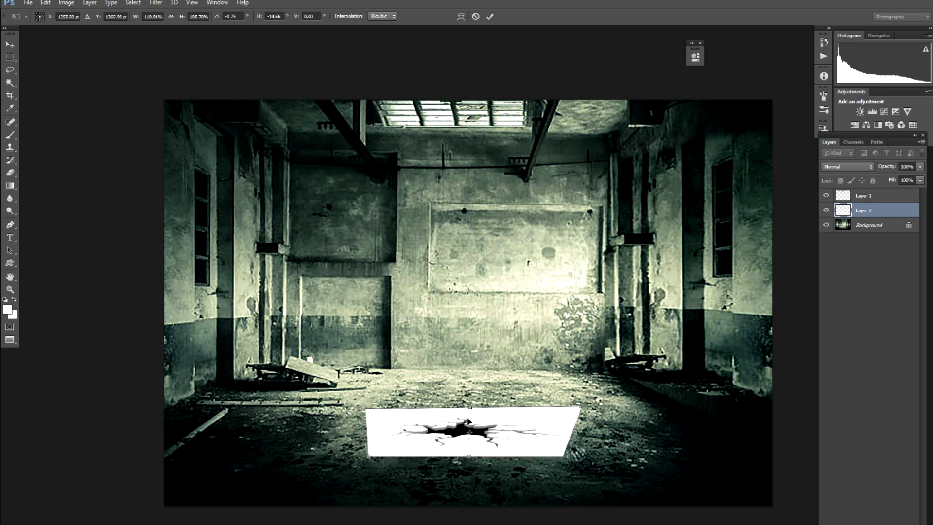
pyautogui.moveTo(470, 408); pyautogui.dragTo(446, 343)
pyautogui.press('Return')
# Step: Try out the blend modes on the crack layer from Multiply through Luminosity
pyautogui.hotkey('ctrl', '+')
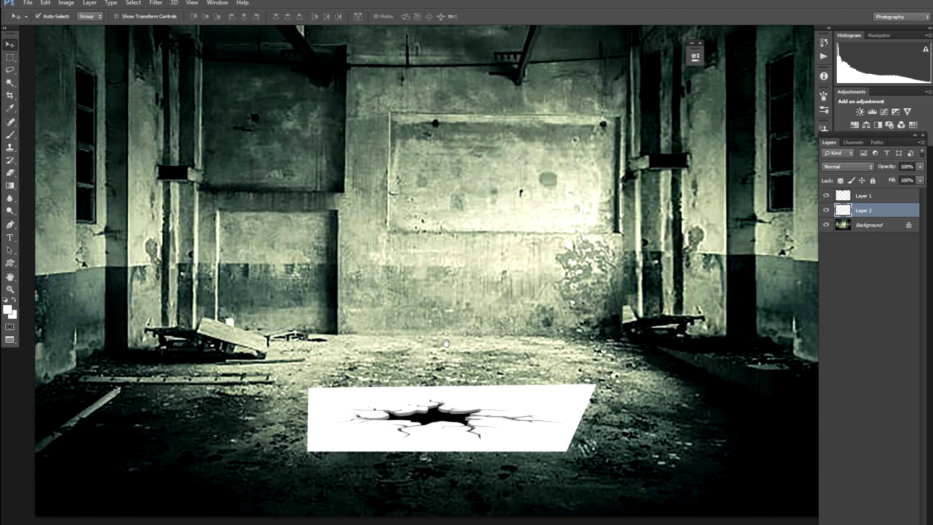
pyautogui.click(847, 166)
pyautogui.click(842, 183)
pyautogui.press('Down')
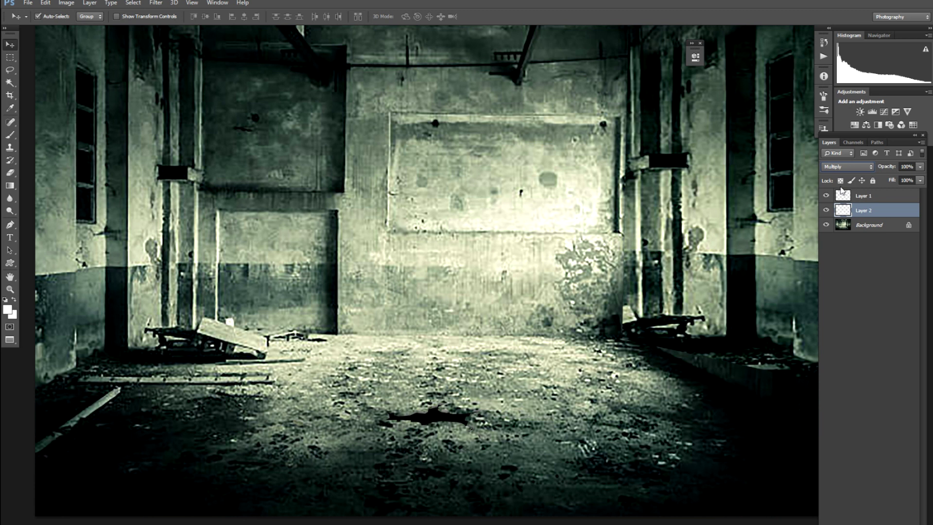
pyautogui.press('Down')
pyautogui.press('Down')
pyautogui.press('Down')
pyautogui.press('Down')
pyautogui.press('Down')
pyautogui.press('Down')
pyautogui.press('Down')
pyautogui.press('Down')
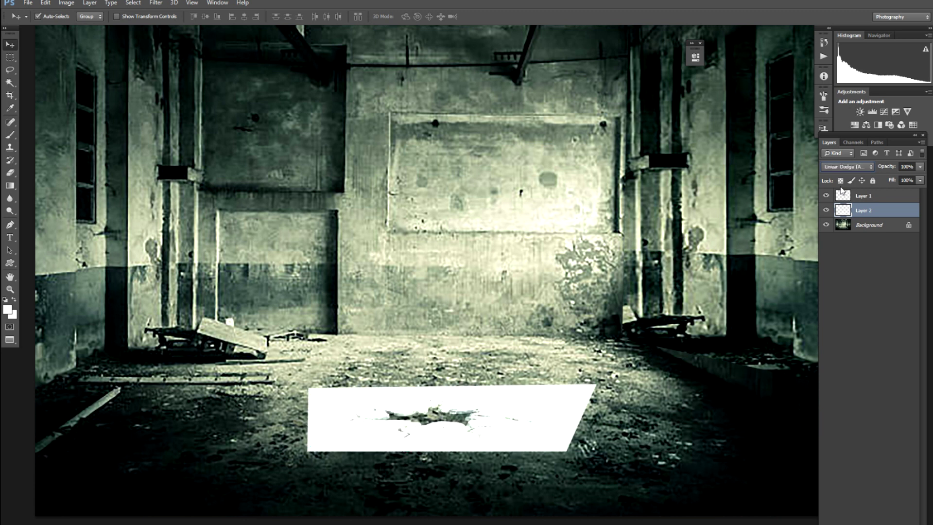
pyautogui.press('Down')
pyautogui.press('Down')
pyautogui.press('Down')
pyautogui.press('Down')
pyautogui.press('Down')
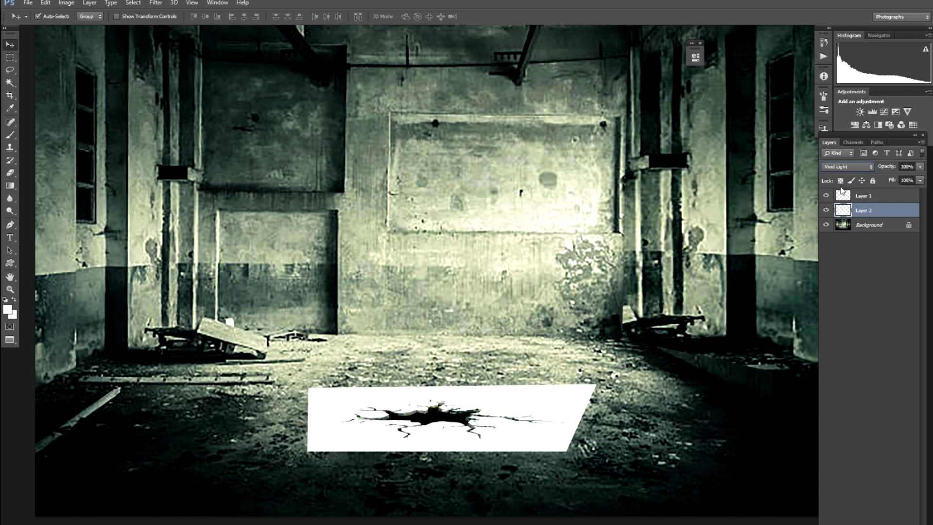
pyautogui.press('Down')
pyautogui.press('Down')
pyautogui.press('Down')
pyautogui.press('Down')
pyautogui.press('Down')
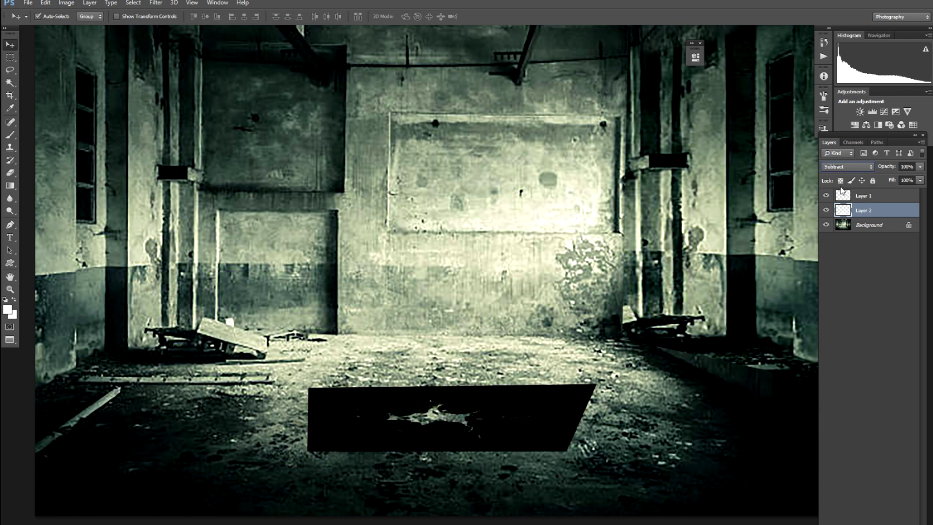
pyautogui.press('Down')
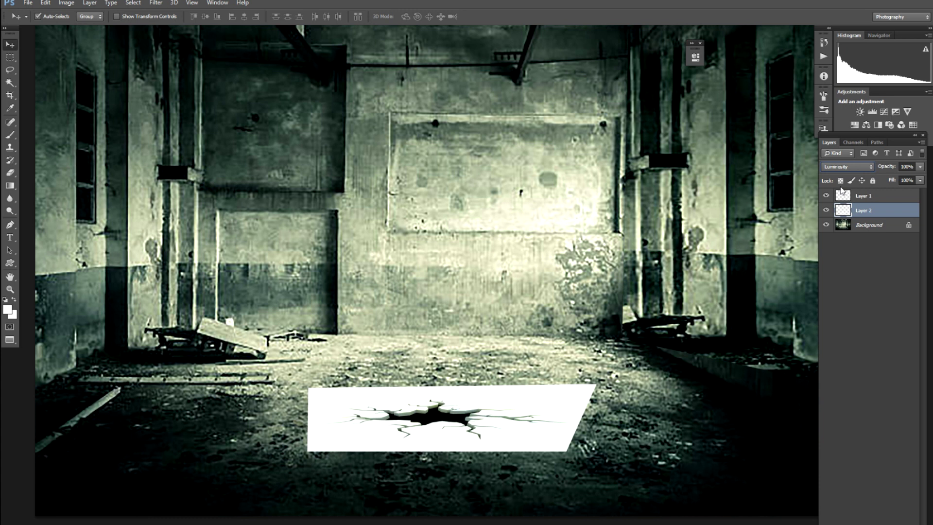
# Step: Step through the crack layer's blend modes again, from Dissolve through the darkening and lightening modes to Pin Light
pyautogui.click(851, 170)
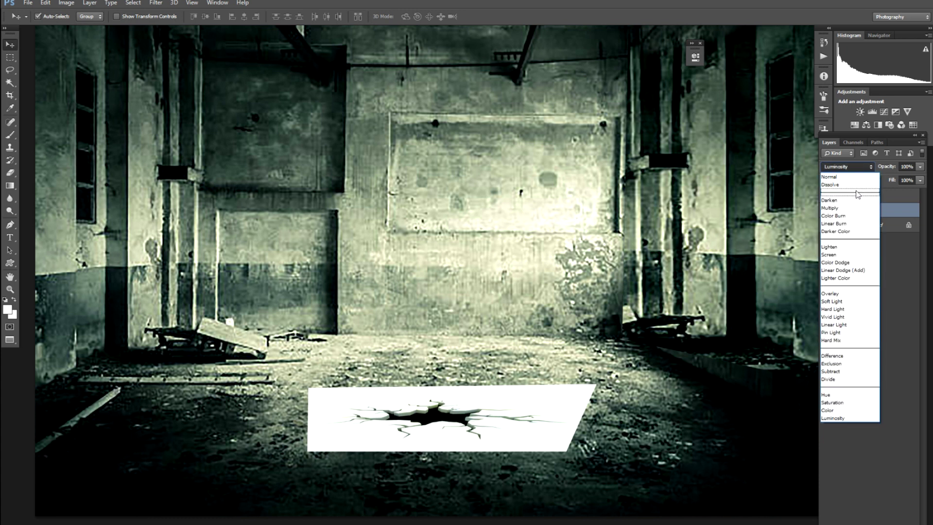
pyautogui.click(856, 188)
pyautogui.press('Down')
pyautogui.press('Down')
pyautogui.press('Down')
pyautogui.press('Down')
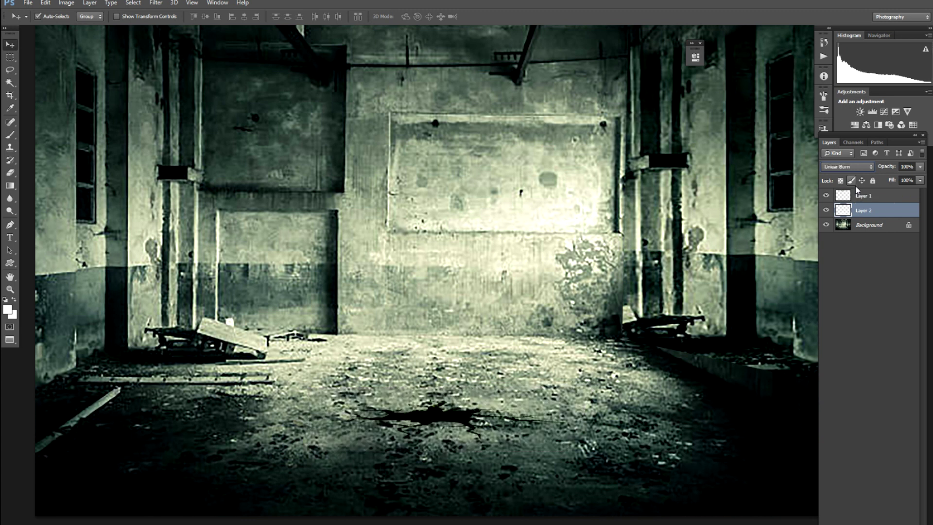
pyautogui.press('Down')
pyautogui.press('Down')
pyautogui.press('Down')
pyautogui.press('Down')
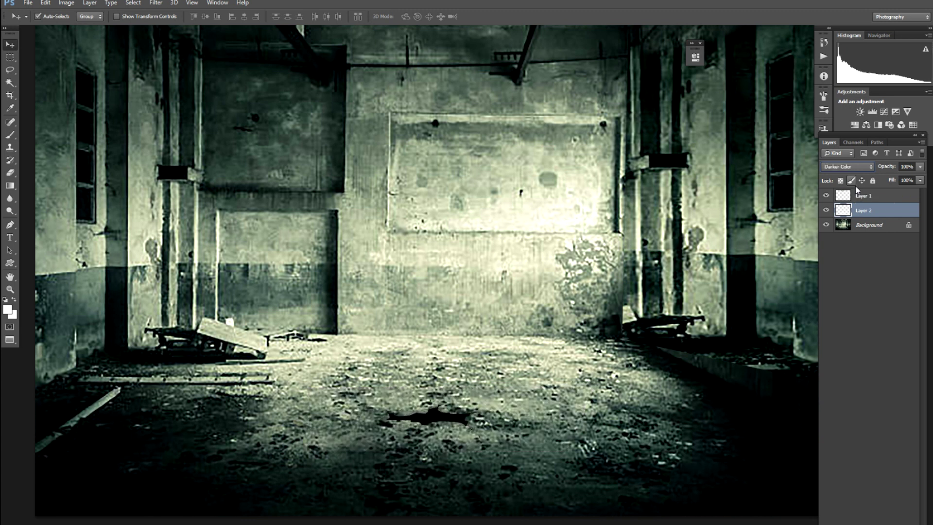
pyautogui.press('Down')
pyautogui.press('Down')
pyautogui.press('Down')
pyautogui.press('Down')
pyautogui.press('Down')
pyautogui.press('Down')
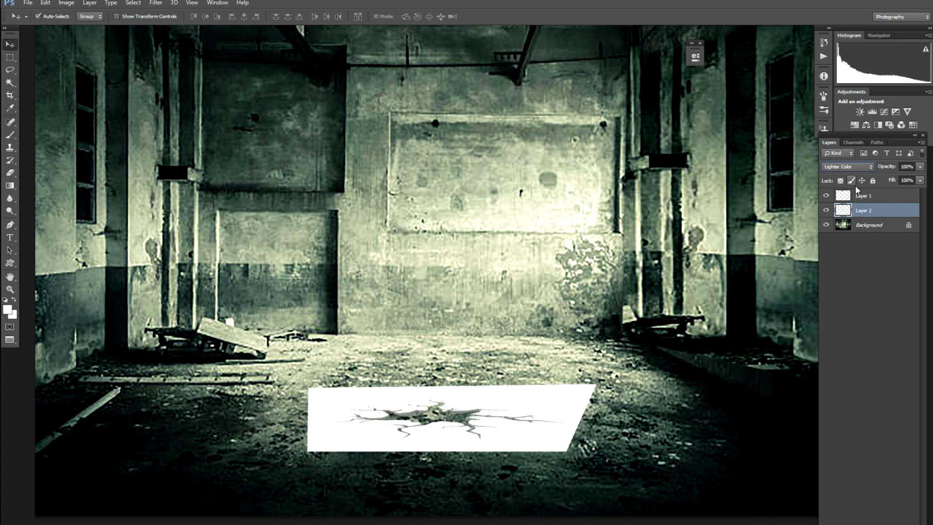
pyautogui.press('Down')
pyautogui.press('Down')
pyautogui.press('Down')
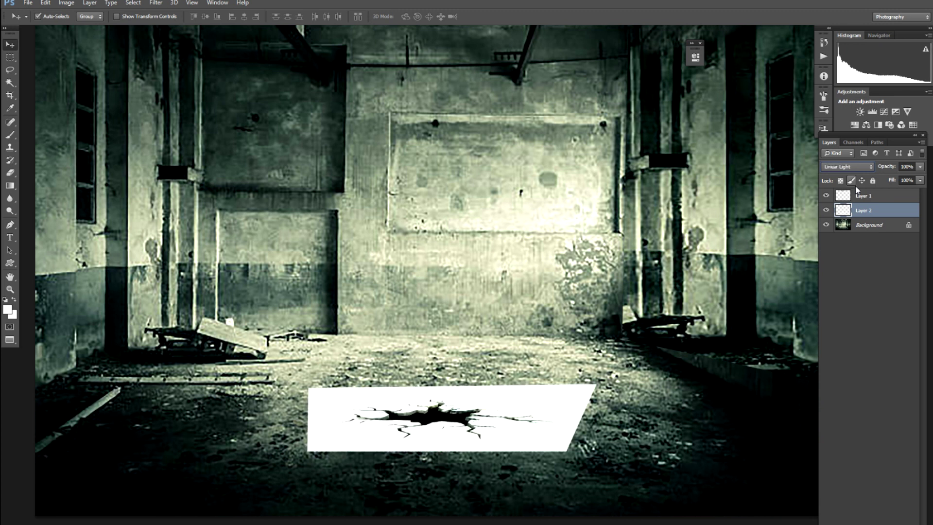
pyautogui.press('Up')
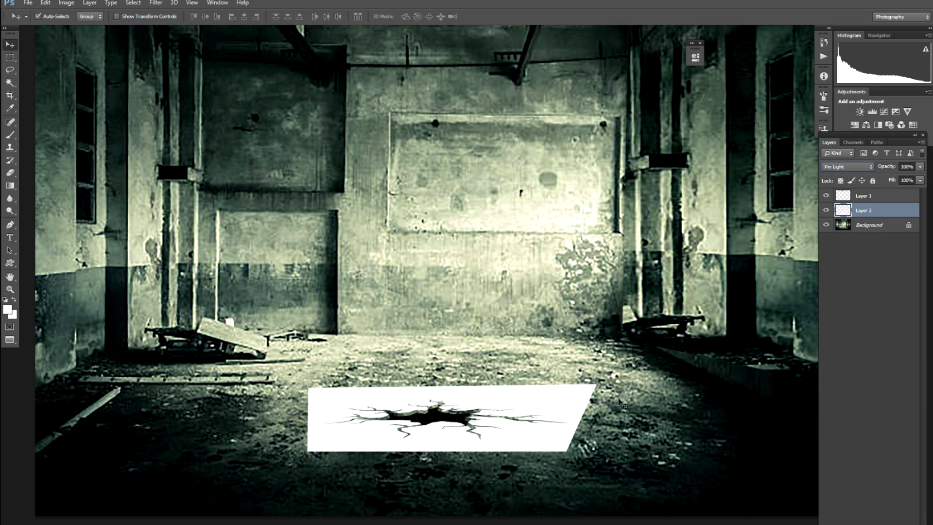
# Step: Try to remove the white area around the crack on Layer 2 with the Magic Wand, then transform the layer
pyautogui.click(523, 440)
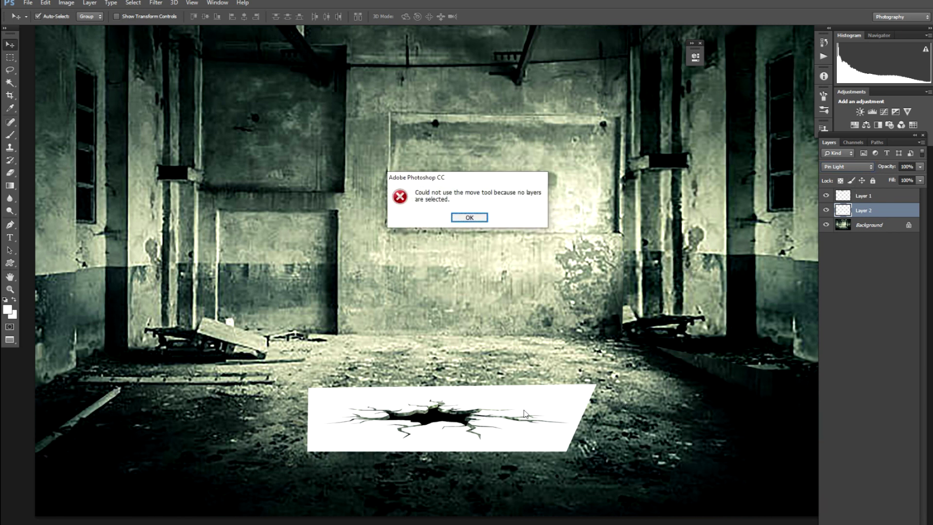
pyautogui.press('Return')
pyautogui.press('w')
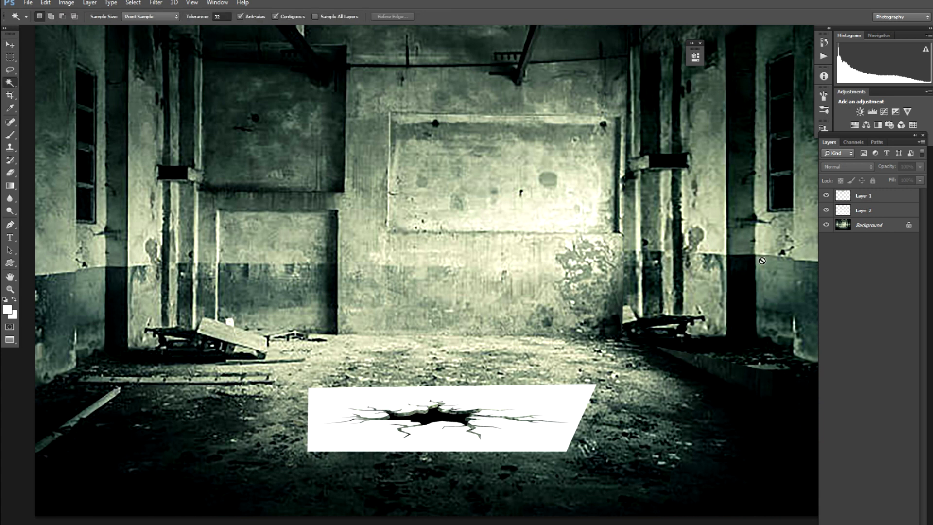
pyautogui.click(856, 212)
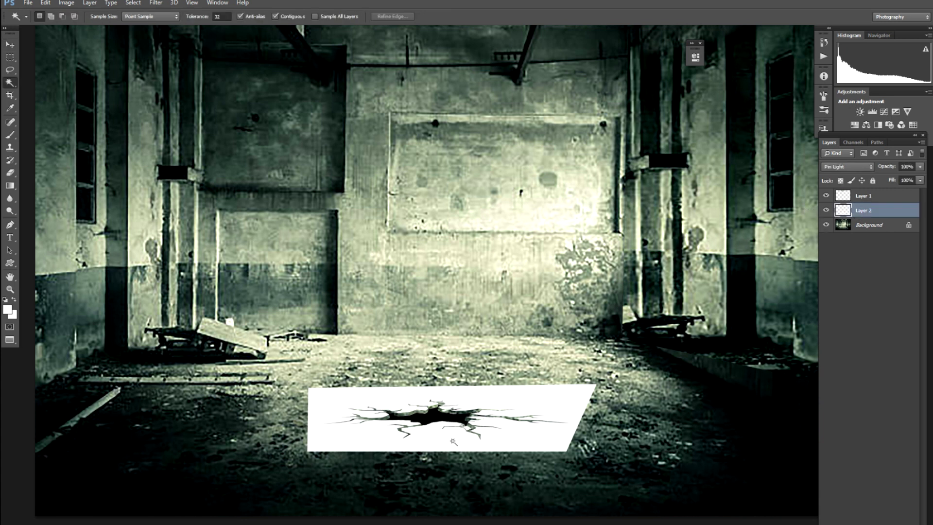
pyautogui.click(499, 441)
pyautogui.hotkey('ctrl', 'd')
pyautogui.press('v')
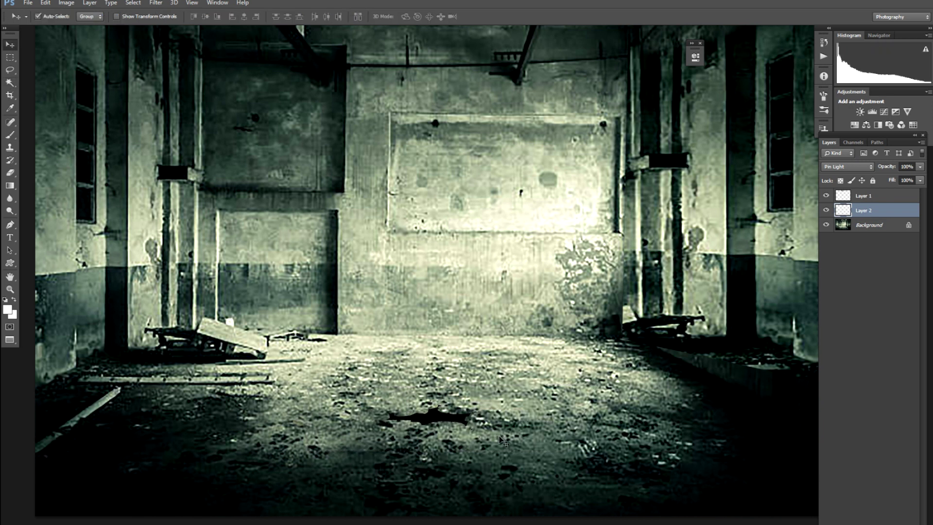
pyautogui.hotkey('ctrl', 't')
pyautogui.moveTo(566, 396); pyautogui.dragTo(595, 385)
pyautogui.press('Return')
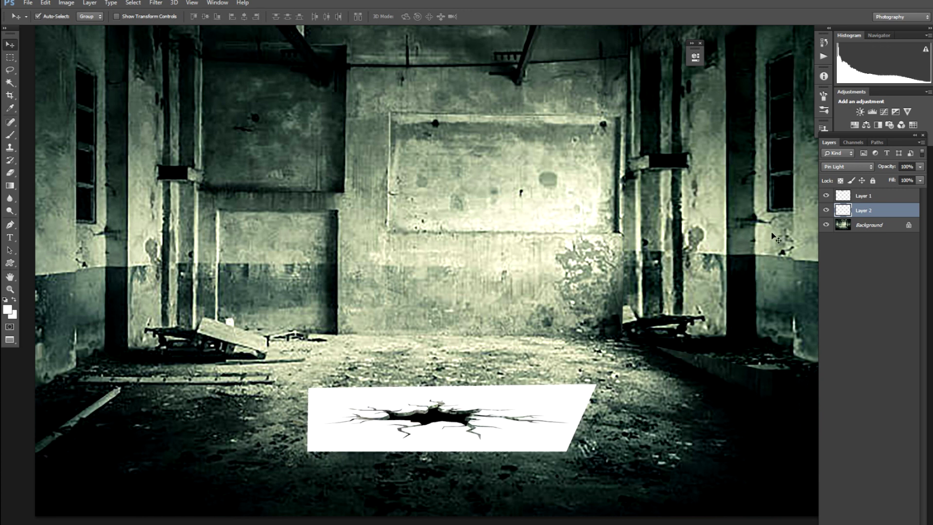
# Step: Set the crack layer's blend mode to Multiply
pyautogui.click(834, 168)
pyautogui.click(836, 204)
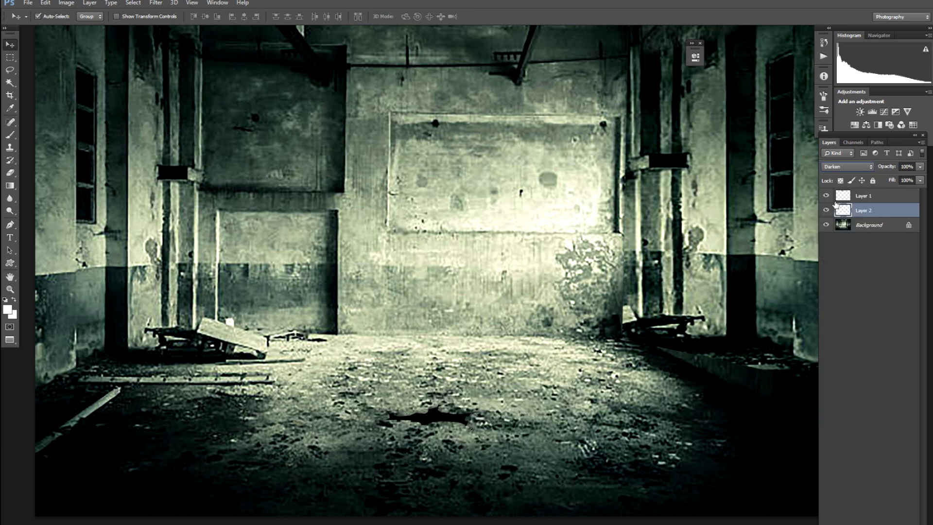
pyautogui.hotkey('shift', '+')
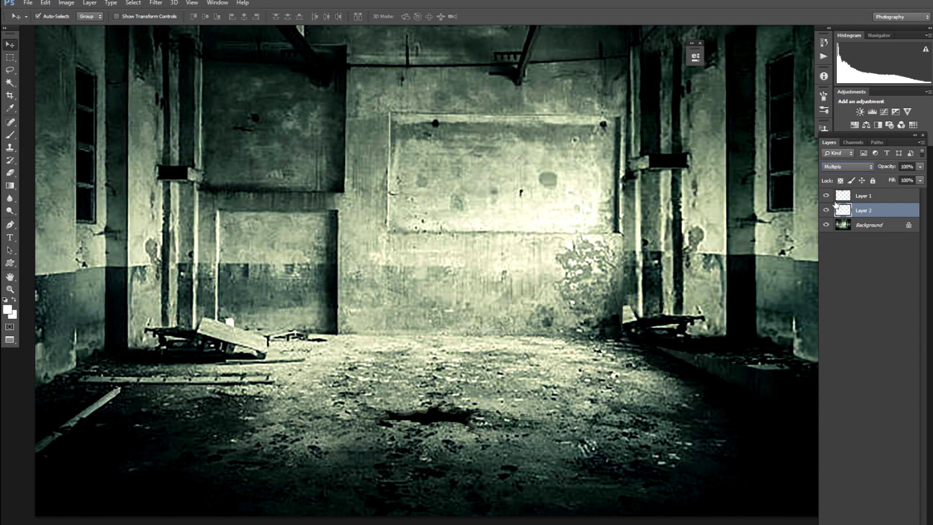
# Step: Duplicate the crack layer and scale the copy to about 150% around its centre
pyautogui.hotkey('ctrl', 'j')
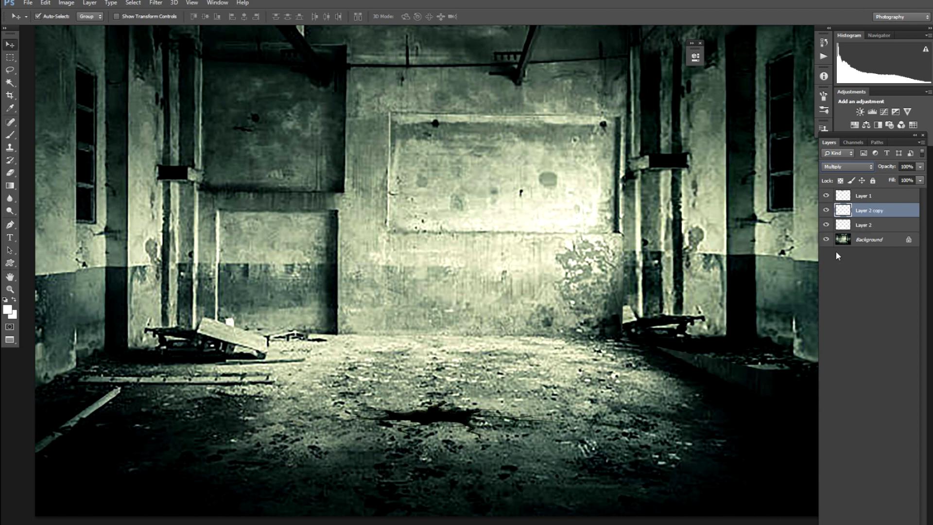
pyautogui.hotkey('ctrl', 't')
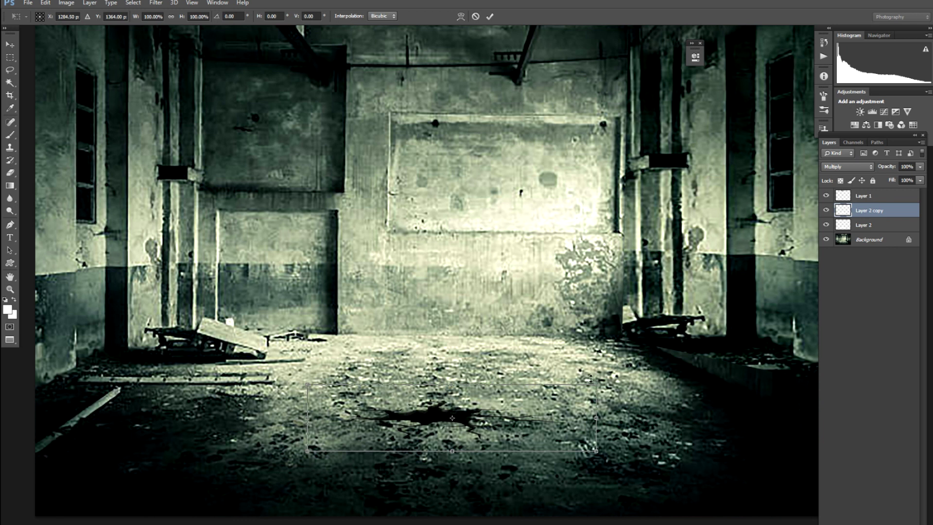
pyautogui.moveTo(597, 384); pyautogui.dragTo(669, 368)
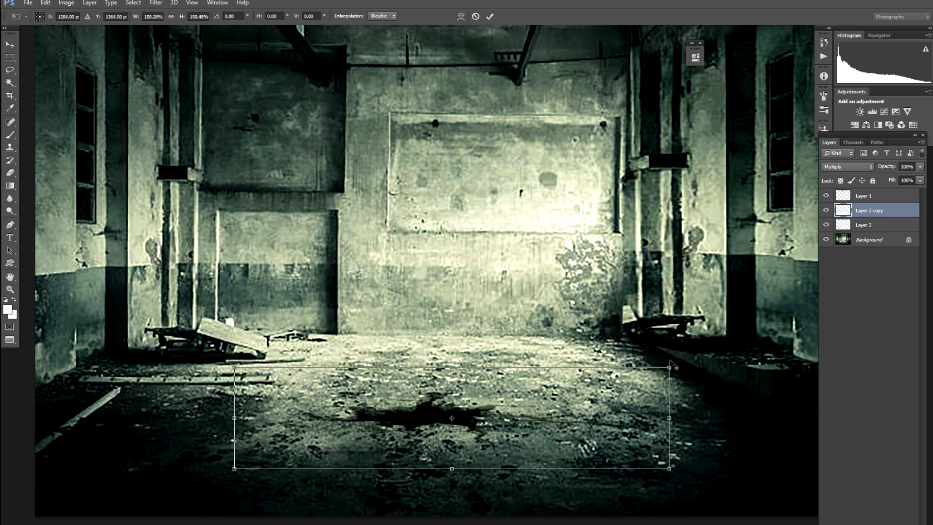
pyautogui.press('Return')
pyautogui.scroll(-3, 582, 384)
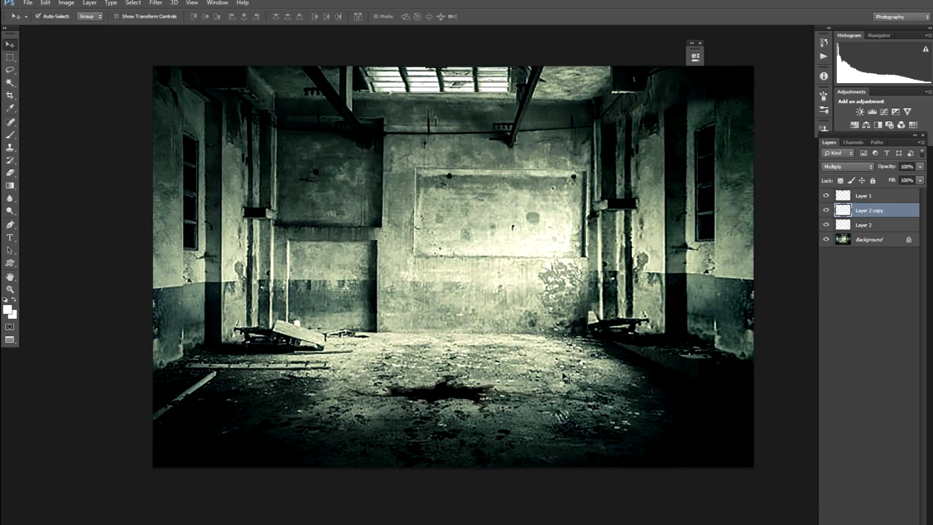
pyautogui.scroll(1, 557, 375)
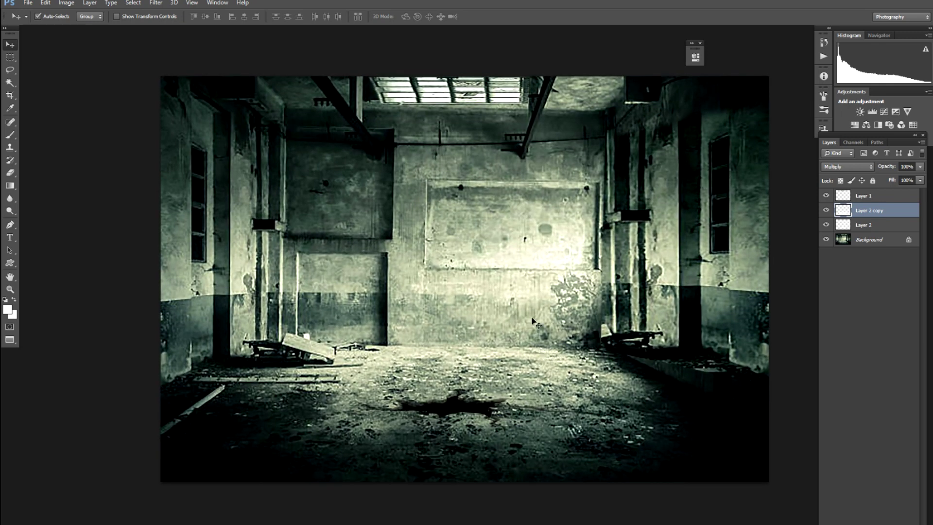
# Step: Return the room document to a floating window and open the stock photo of the floating woman in black
pyautogui.press('f')
pyautogui.press('f')
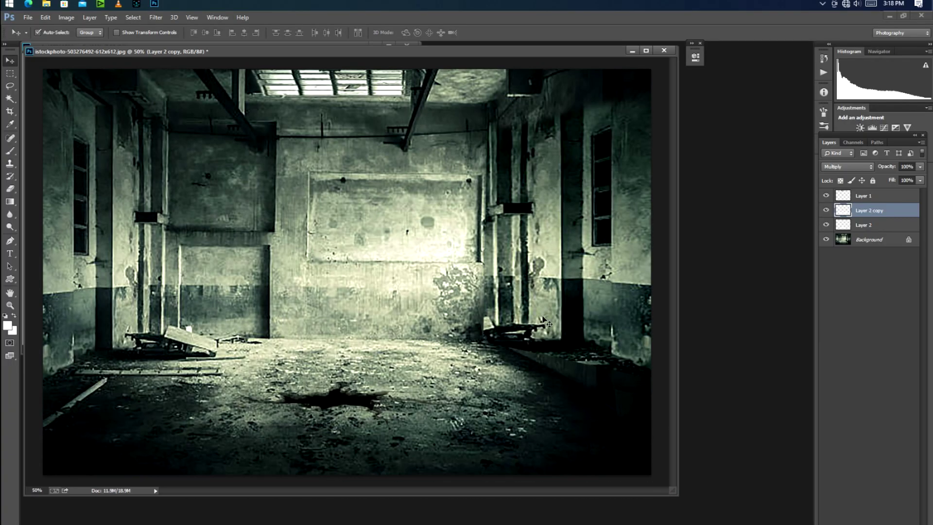
pyautogui.hotkey('ctrl', 'o')
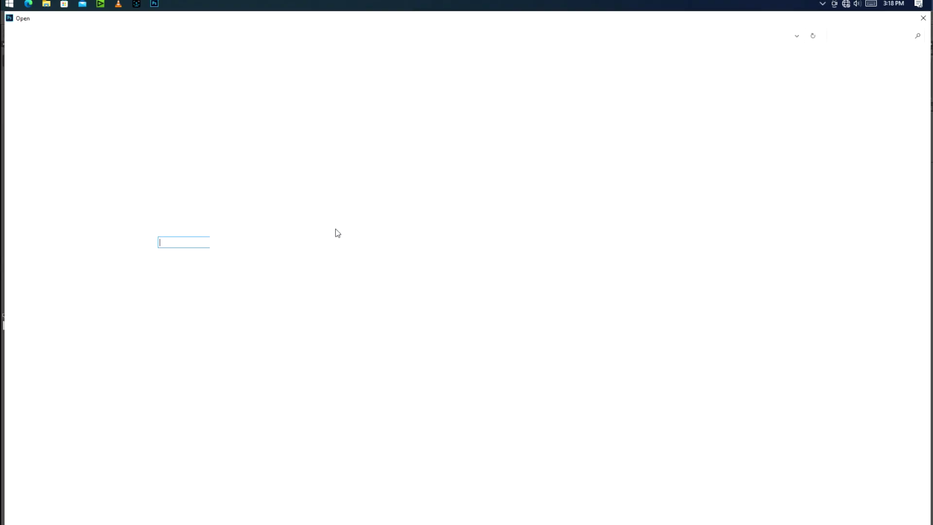
pyautogui.doubleClick(259, 100)
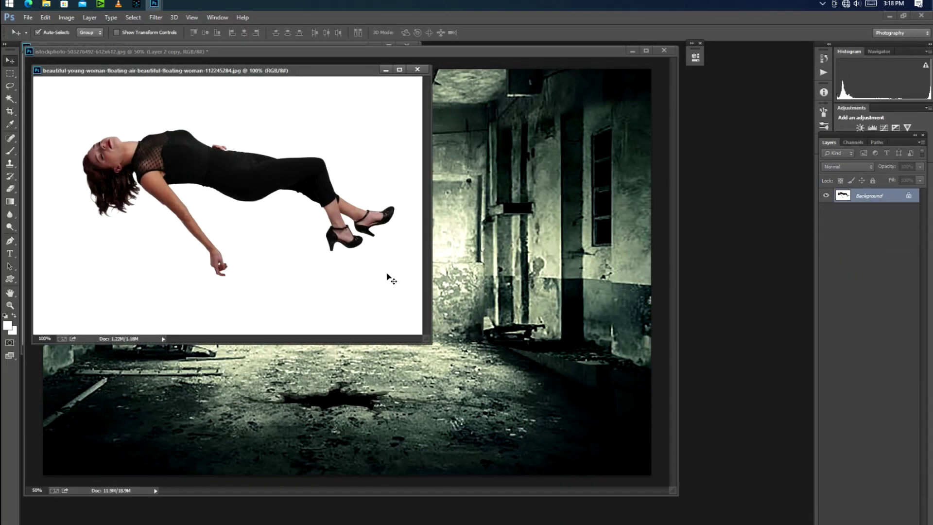
# Step: Isolate the floating woman by inverting a Magic Wand selection of the white background, and place her in the room above the floor crack
pyautogui.press('w')
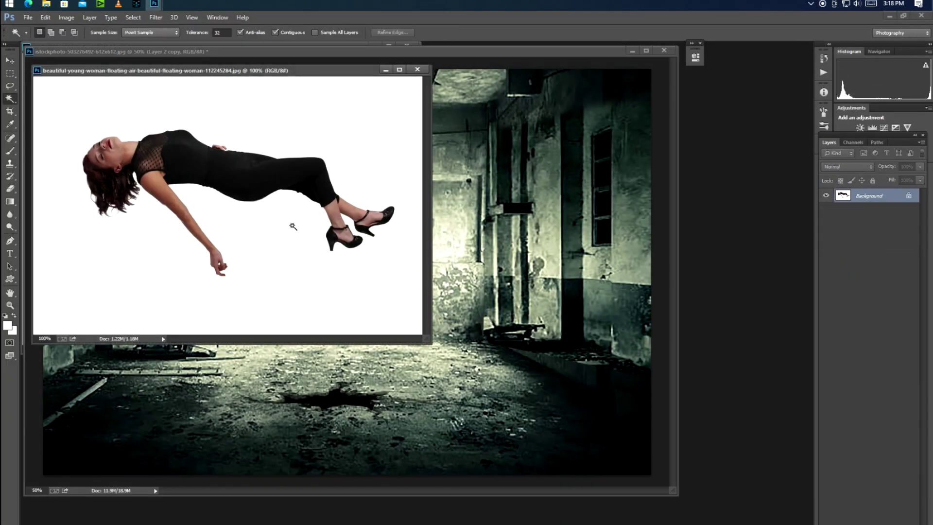
pyautogui.click(283, 227)
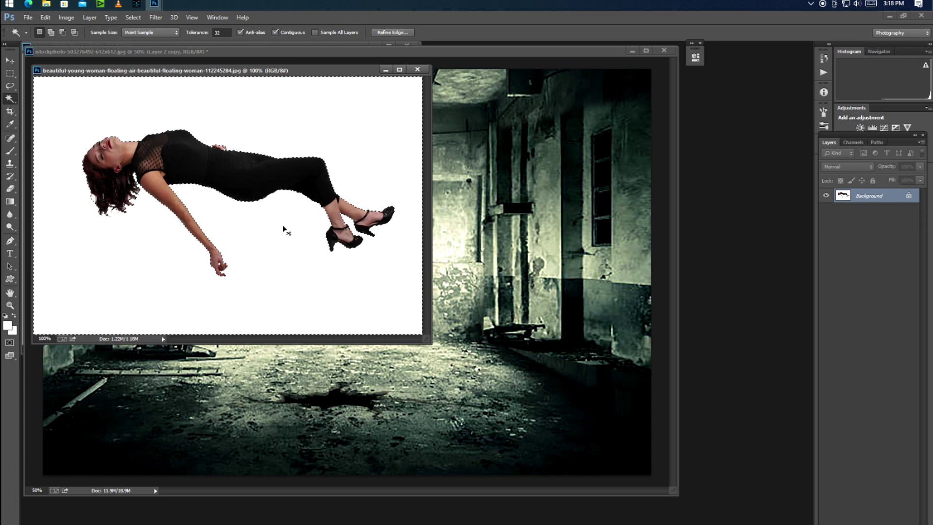
pyautogui.hotkey('ctrl', 'shift', 'i')
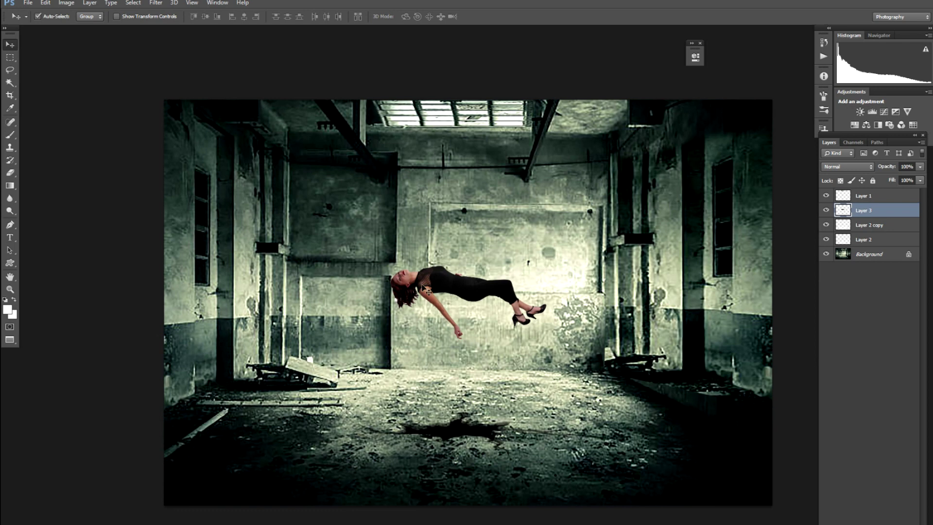
pyautogui.moveTo(423, 286); pyautogui.dragTo(418, 354)
# Step: Select the white background patches left between the woman's hair strands with the Magic Wand and delete them from Layer 3
pyautogui.press('z')
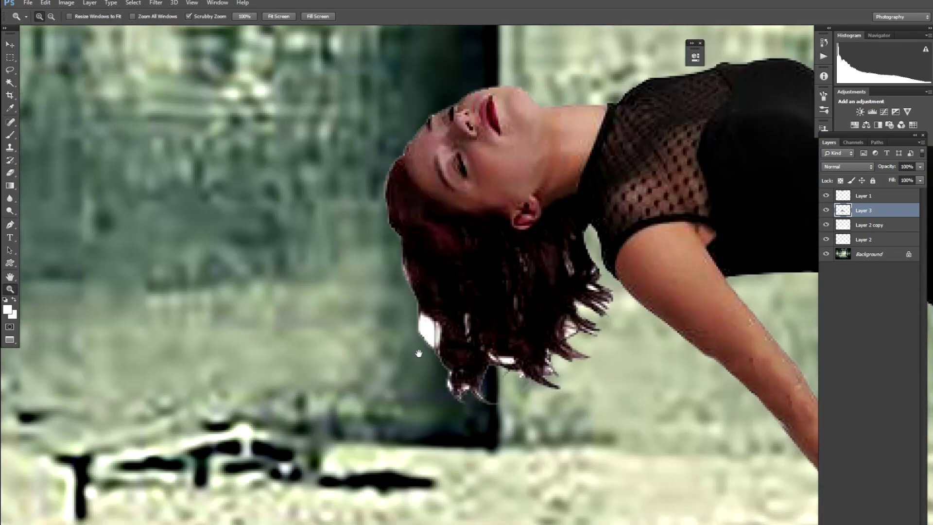
pyautogui.click(449, 349)
pyautogui.click(450, 350)
pyautogui.press('w')
pyautogui.hotkey('shift', 'w')
pyautogui.click(420, 323)
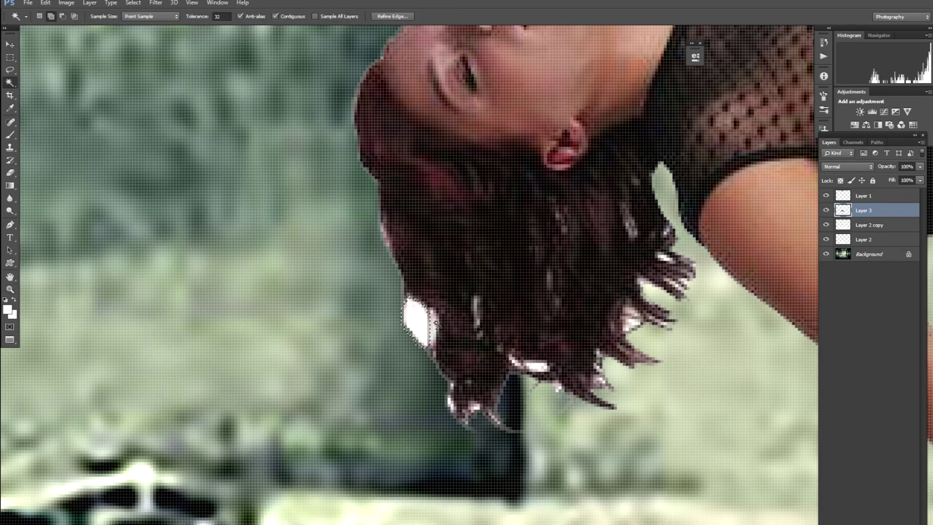
pyautogui.click(432, 323)
pyautogui.click(524, 370)
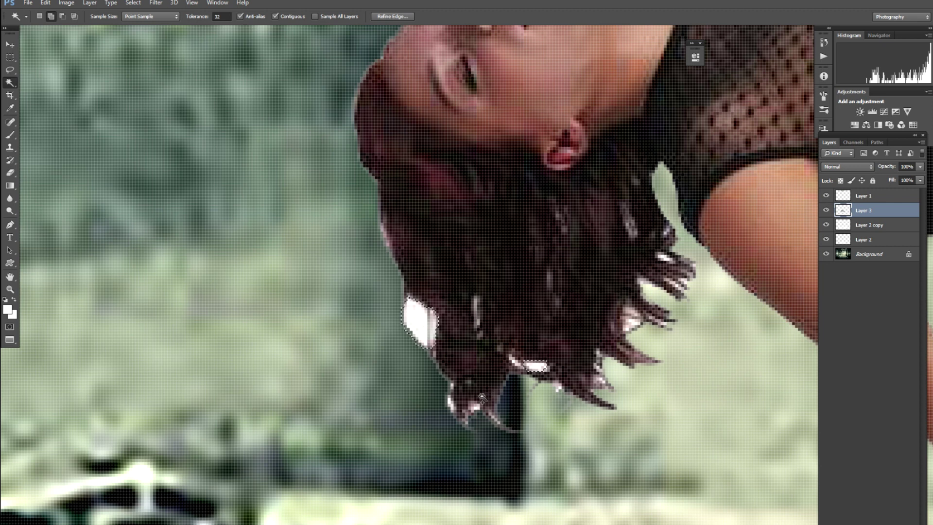
pyautogui.click(630, 318)
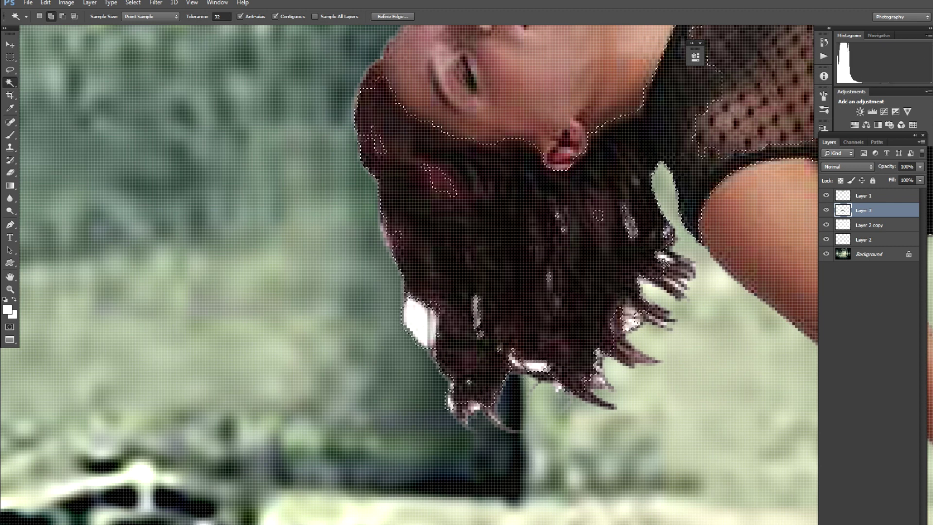
pyautogui.keyDown('shift'); pyautogui.click(663, 259); pyautogui.keyUp('shift')
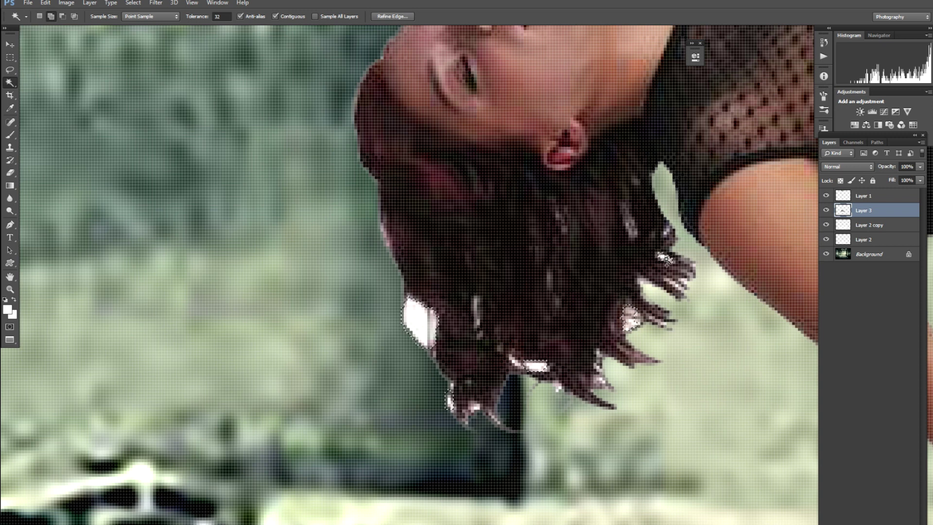
pyautogui.press('Delete')
pyautogui.hotkey('ctrl', 'd')
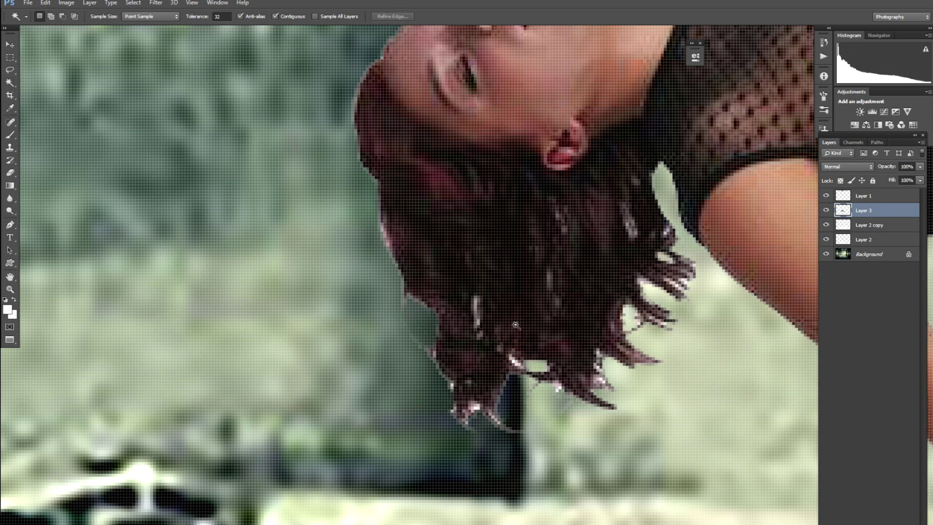
# Step: Erase the thin leftover fringe beside the outer edge of the woman's hair with a small eraser
pyautogui.press('v')
pyautogui.press('w')
pyautogui.press('e')
pyautogui.press('[')
pyautogui.press('[')
pyautogui.press('[')
pyautogui.press('[')
pyautogui.press('[')
pyautogui.press('[')
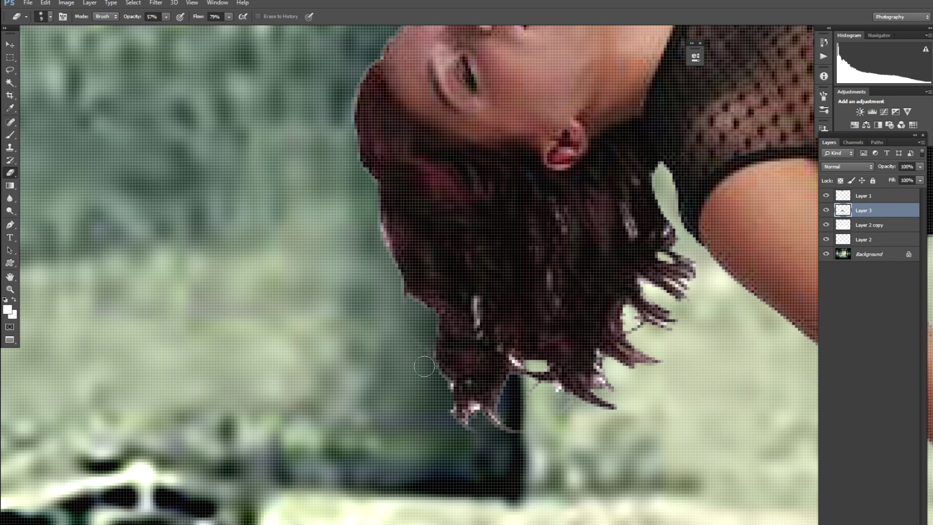
# Step: Paint black over the light strands and white remnants in the woman's hair with a small brush
pyautogui.press('b')
pyautogui.press('d')
pyautogui.click(464, 263)
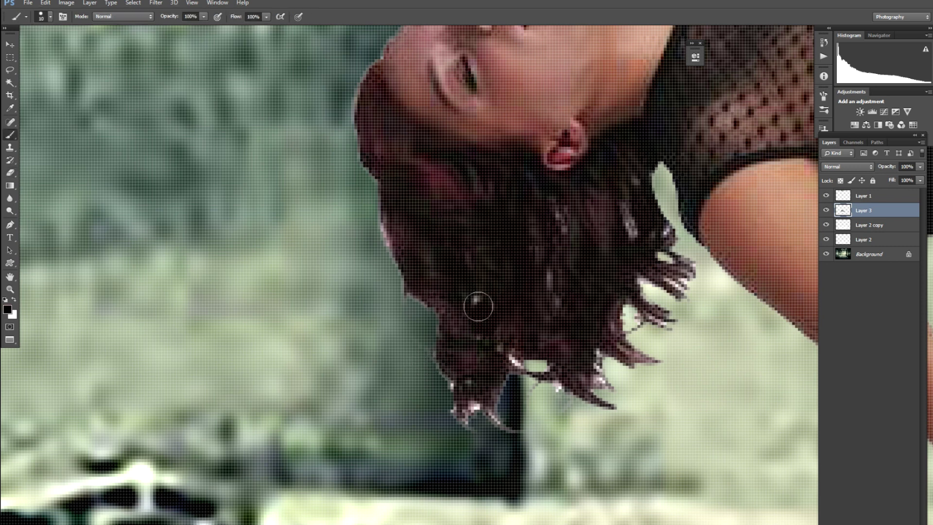
pyautogui.press('[')
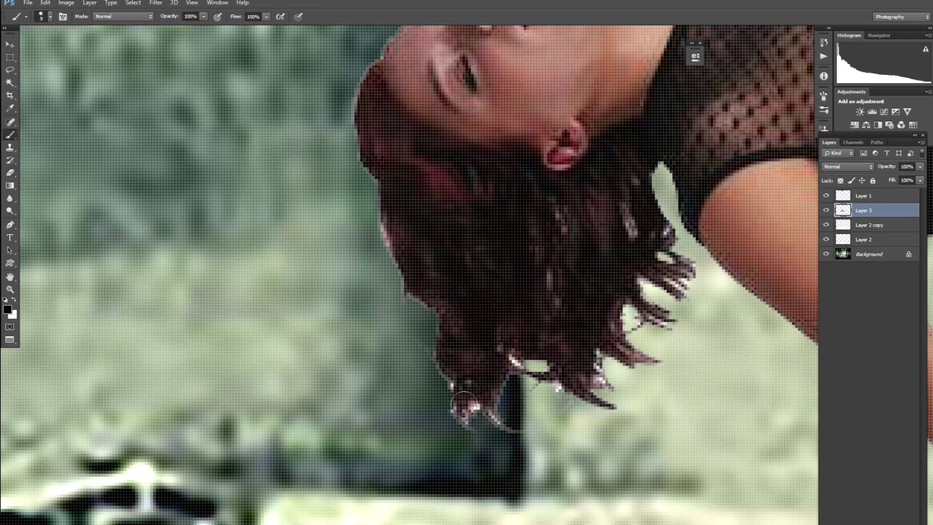
pyautogui.press('[')
pyautogui.moveTo(460, 414)
pyautogui.mouseDown()
pyautogui.moveTo(481, 403)
pyautogui.moveTo(459, 395)
pyautogui.moveTo(455, 382)
pyautogui.moveTo(457, 409)
pyautogui.moveTo(505, 379)
pyautogui.moveTo(517, 359)
pyautogui.moveTo(507, 350)
pyautogui.moveTo(555, 387)
pyautogui.moveTo(595, 384)
pyautogui.moveTo(556, 296)
pyautogui.moveTo(561, 258)
pyautogui.moveTo(651, 281)
pyautogui.mouseUp()
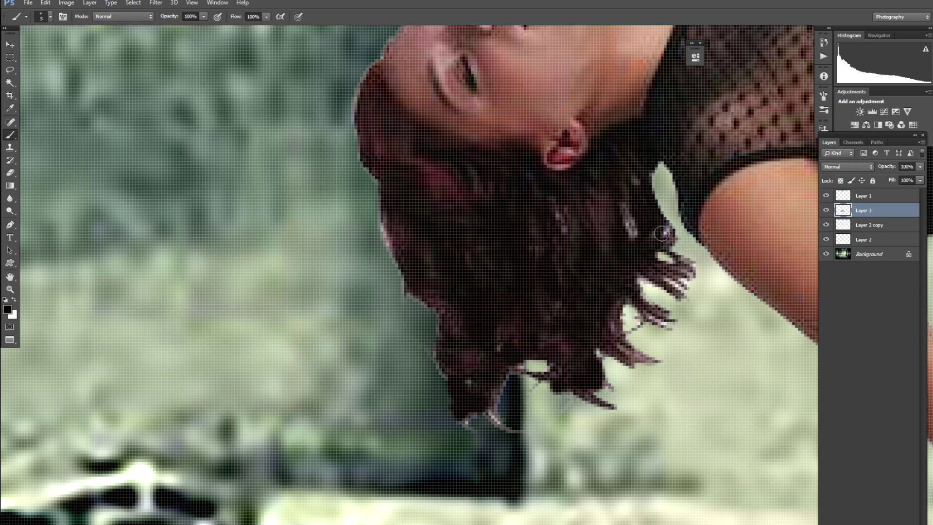
pyautogui.hotkey('ctrl', '-')
pyautogui.hotkey('ctrl', '-')
pyautogui.hotkey('ctrl', '-')
pyautogui.moveTo(644, 262); pyautogui.dragTo(414, 347)
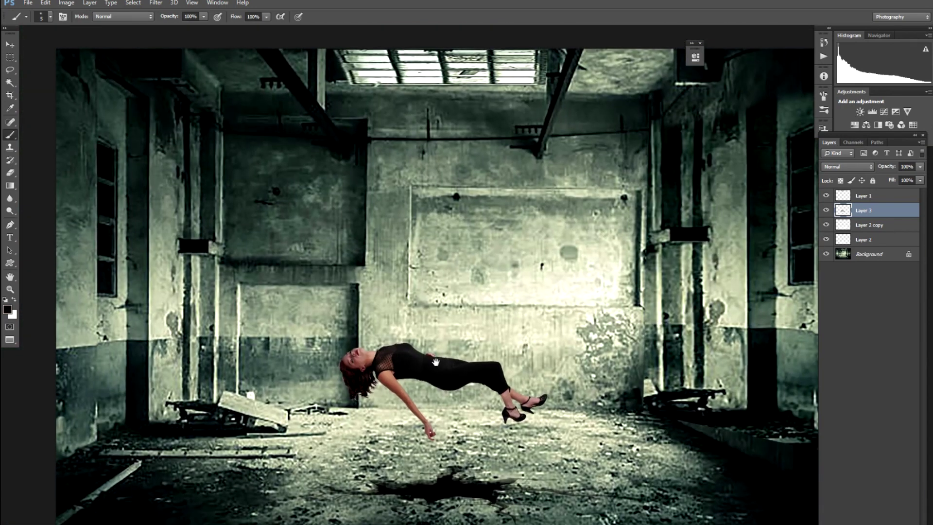
# Step: Enlarge the floating woman with Free Transform and position her so her hand hangs just above the floor crack
pyautogui.press('v')
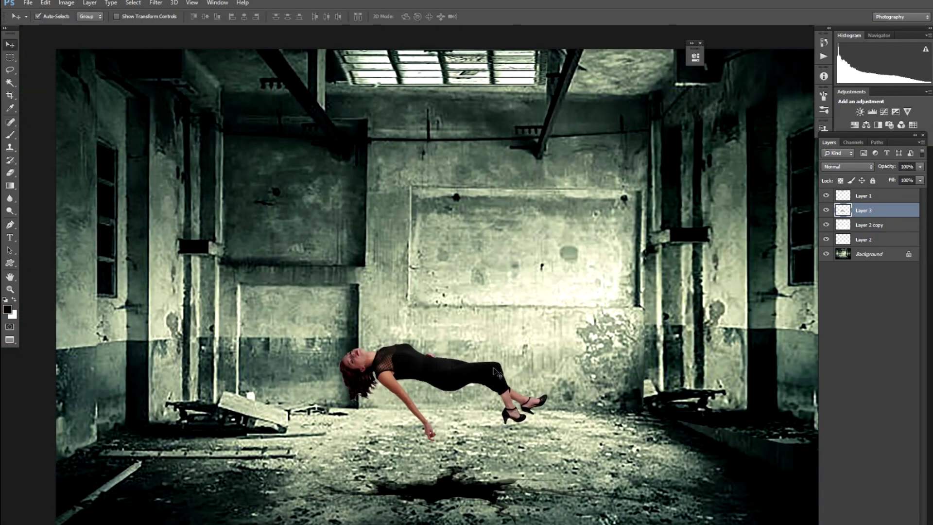
pyautogui.hotkey('ctrl', 't')
pyautogui.moveTo(544, 345); pyautogui.dragTo(605, 328)
pyautogui.moveTo(523, 376); pyautogui.dragTo(524, 387)
pyautogui.press('Return')
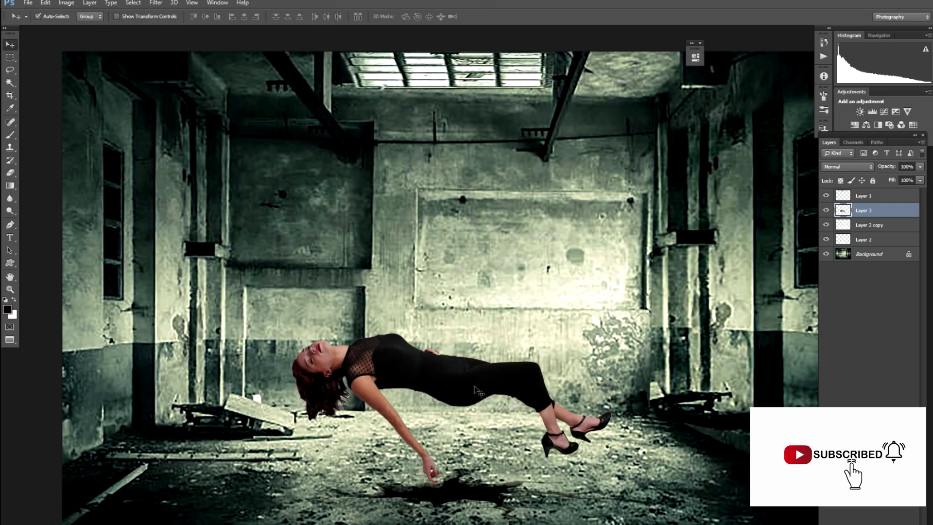
pyautogui.moveTo(476, 385); pyautogui.dragTo(479, 377)
pyautogui.moveTo(486, 351); pyautogui.dragTo(403, 429)
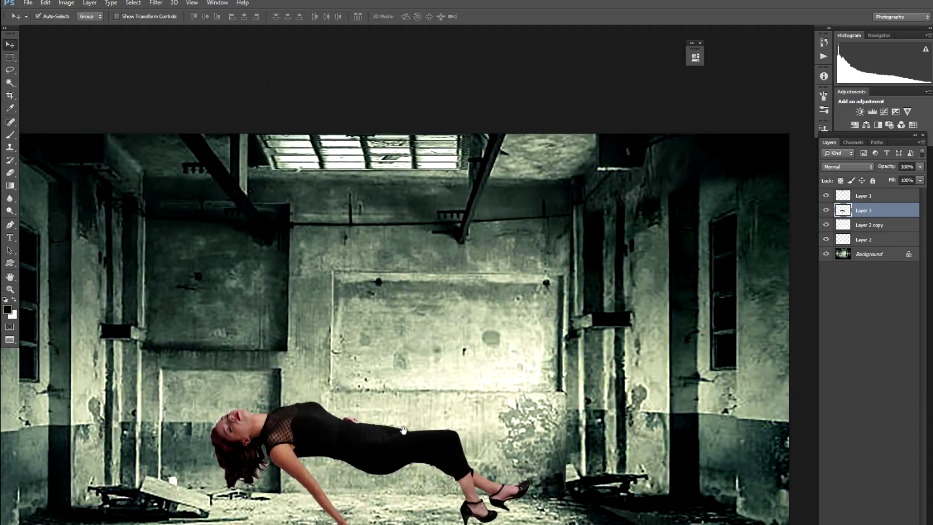
pyautogui.hotkey('ctrl', 'o')
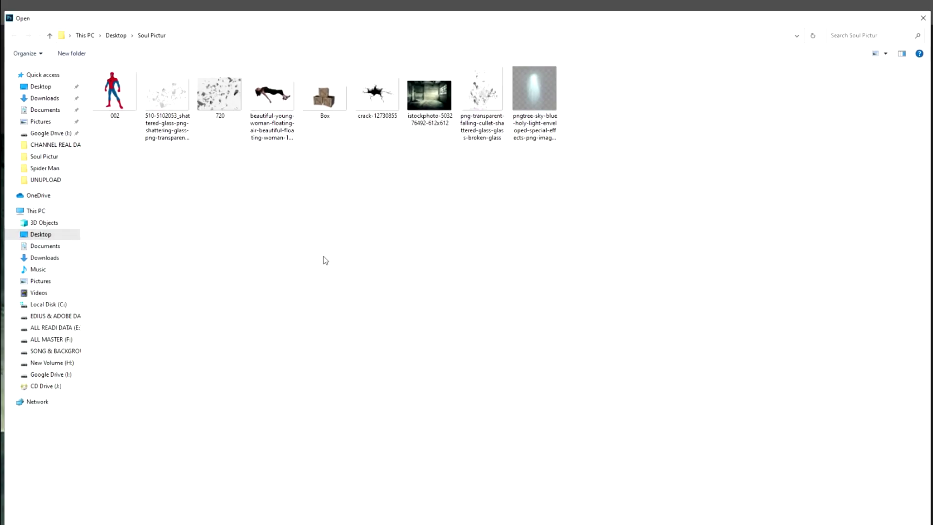
pyautogui.doubleClick(167, 104)
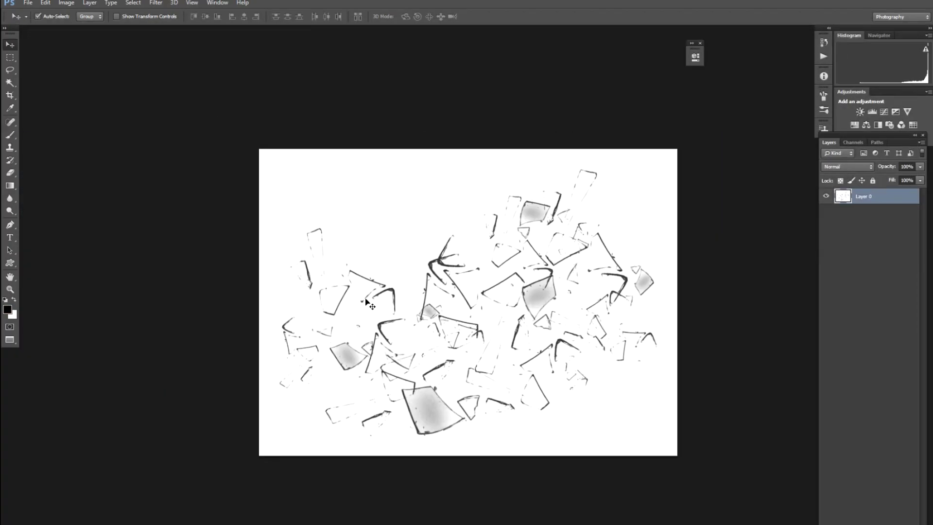
pyautogui.press('f')
pyautogui.press('f')
pyautogui.moveTo(304, 135); pyautogui.dragTo(495, 232)
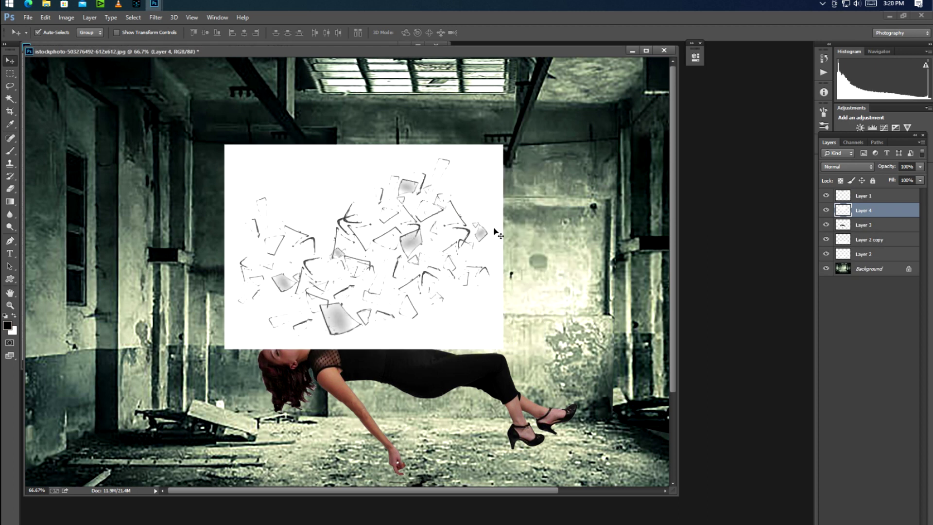
# Step: Set the shattered-glass layer's blend mode to Linear Burn so its white background drops out
pyautogui.click(839, 167)
pyautogui.click(836, 189)
pyautogui.hotkey('shift', '+')
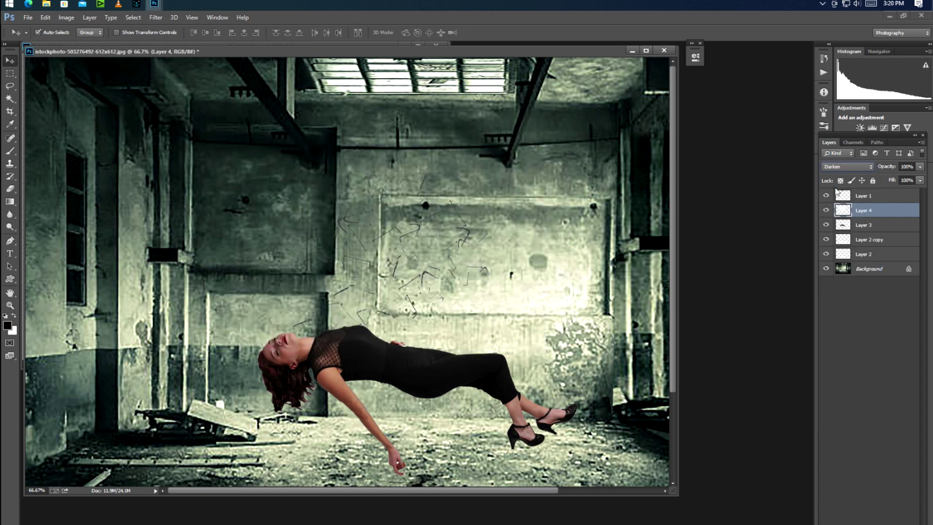
pyautogui.hotkey('shift', '+')
pyautogui.hotkey('shift', '+')
pyautogui.hotkey('shift', '+')
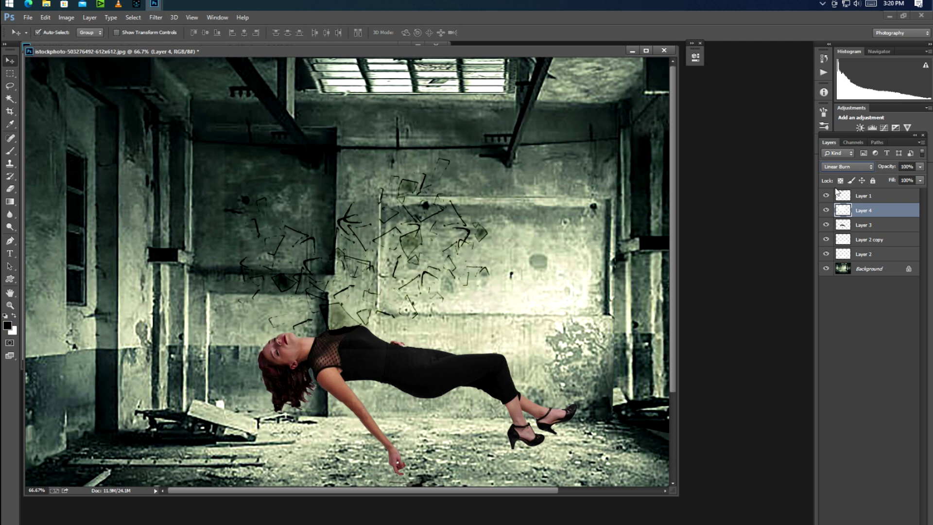
# Step: Enlarge and rotate the shattered glass beneath the skylight, and raise its layer above Layer 1
pyautogui.hotkey('ctrl', 't')
pyautogui.moveTo(450, 252); pyautogui.dragTo(463, 227)
pyautogui.moveTo(571, 242); pyautogui.dragTo(551, 161)
pyautogui.moveTo(468, 235); pyautogui.dragTo(469, 156)
pyautogui.press('Return')
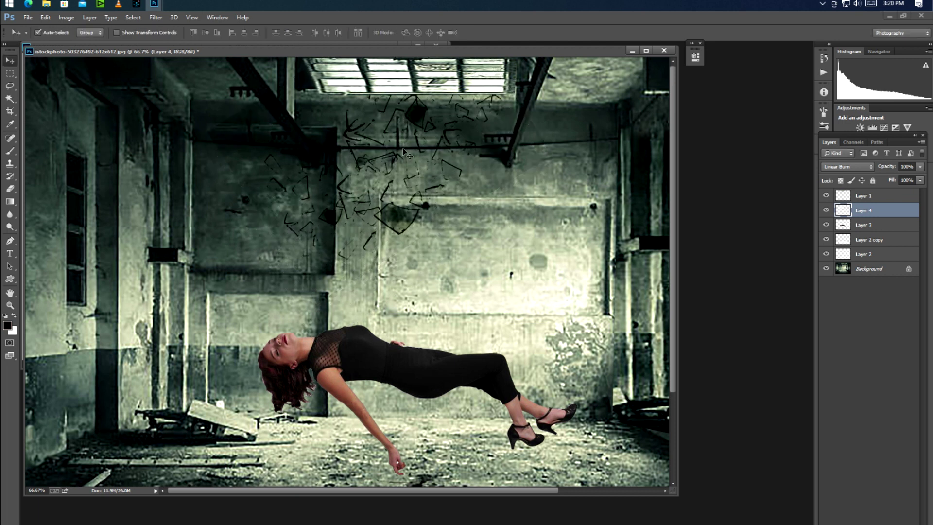
pyautogui.hotkey('ctrl', ']')
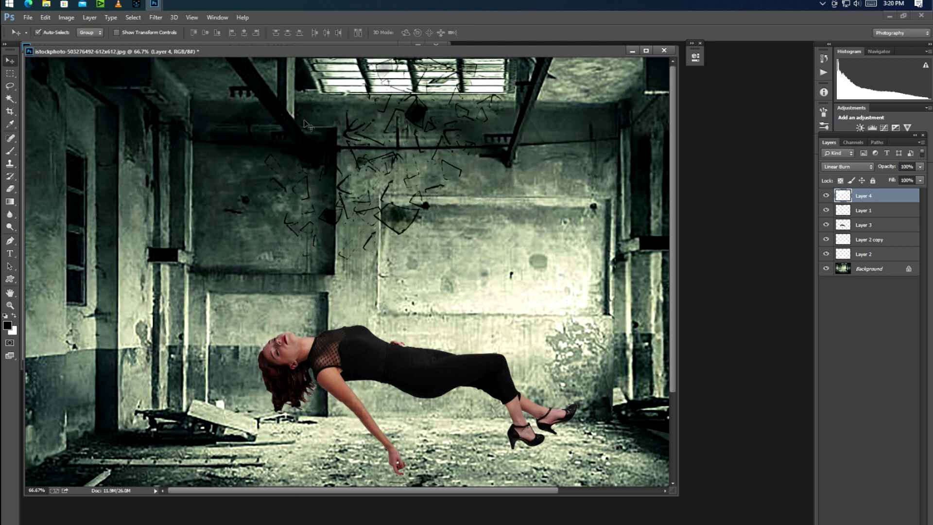
# Step: Trim the surplus area around the glass pieces below the skylight with a freehand Lasso selection, and deselect
pyautogui.press('l')
pyautogui.moveTo(256, 82)
pyautogui.mouseDown()
pyautogui.moveTo(331, 59)
pyautogui.moveTo(357, 89)
pyautogui.moveTo(266, 152)
pyautogui.moveTo(257, 176)
pyautogui.moveTo(295, 248)
pyautogui.moveTo(331, 262)
pyautogui.mouseUp()
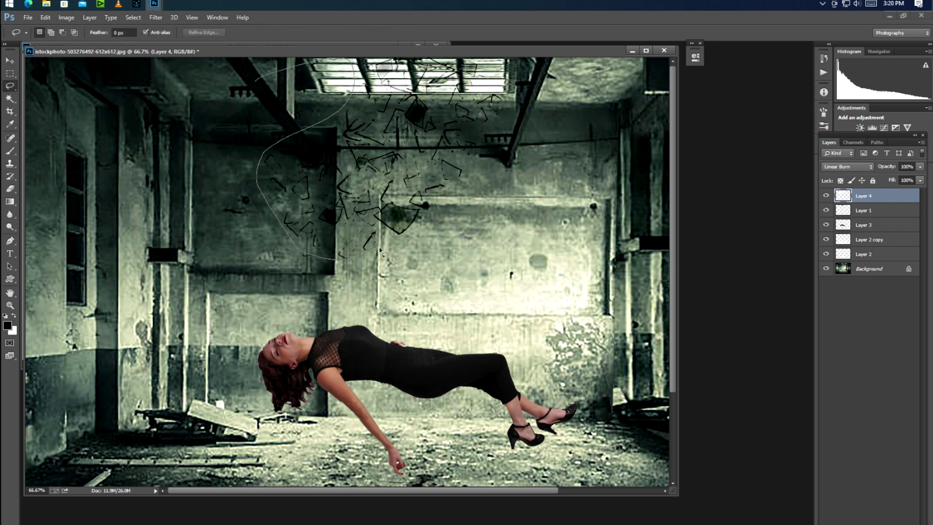
pyautogui.moveTo(475, 166)
pyautogui.mouseDown()
pyautogui.moveTo(504, 121)
pyautogui.moveTo(509, 86)
pyautogui.moveTo(587, 109)
pyautogui.moveTo(531, 297)
pyautogui.moveTo(253, 316)
pyautogui.moveTo(186, 197)
pyautogui.moveTo(187, 126)
pyautogui.moveTo(214, 103)
pyautogui.mouseUp()
pyautogui.hotkey('ctrl', 'd')
pyautogui.press('v')
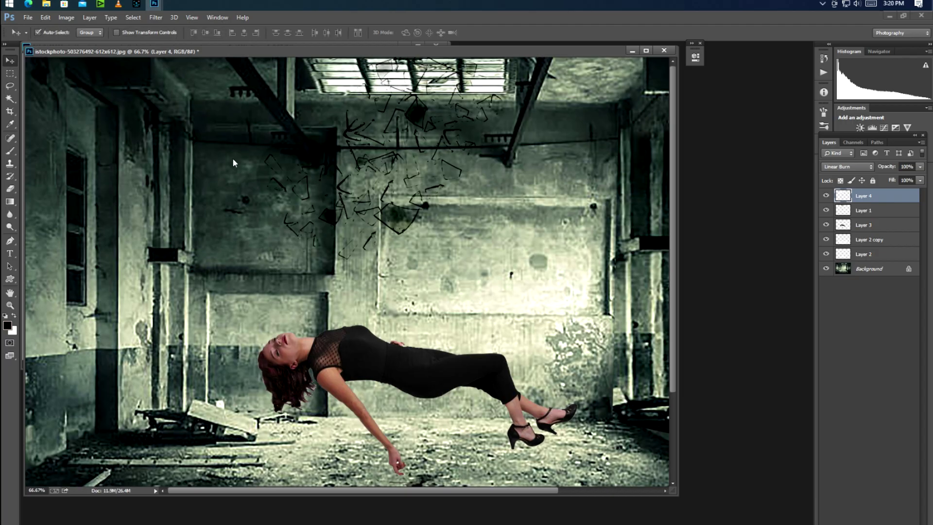
# Step: Open the 720 debris image, bring it into the room document over the woman, and set its blend mode to Darken
pyautogui.hotkey('ctrl', 'o')
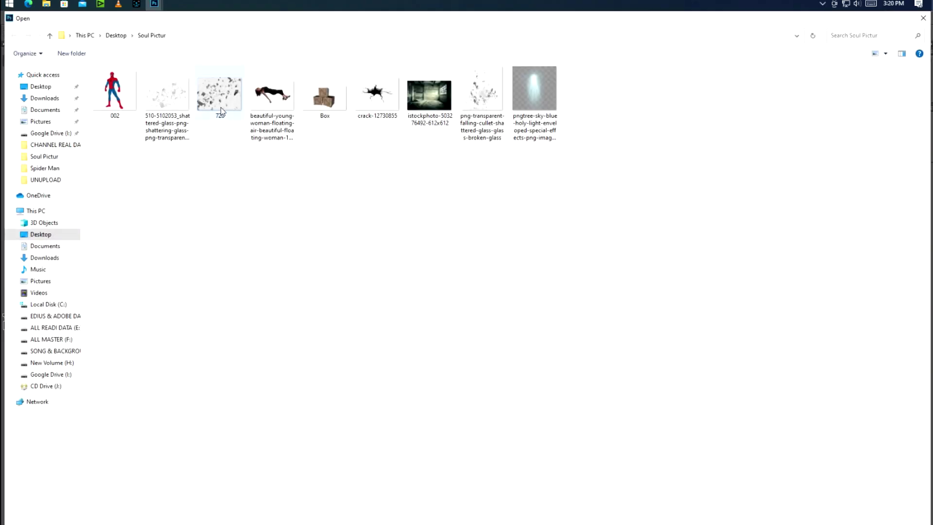
pyautogui.doubleClick(235, 97)
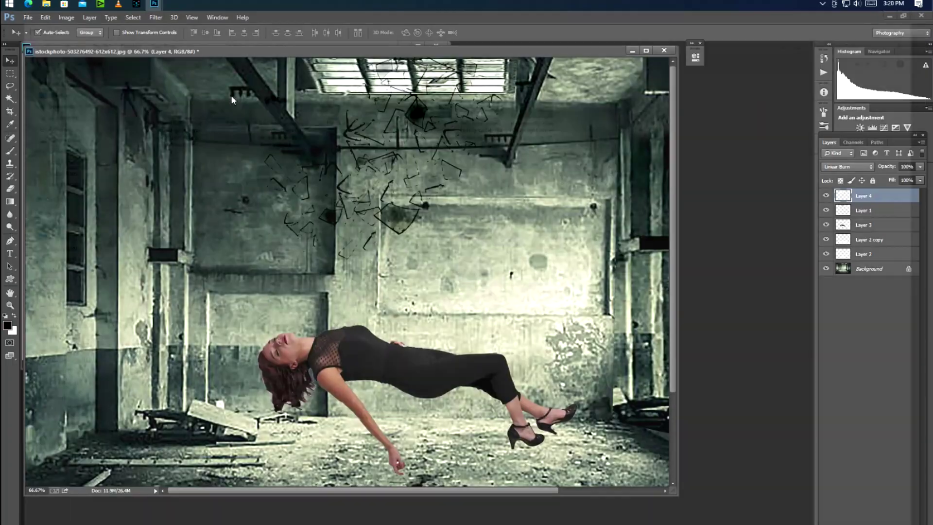
pyautogui.moveTo(214, 234); pyautogui.dragTo(378, 350)
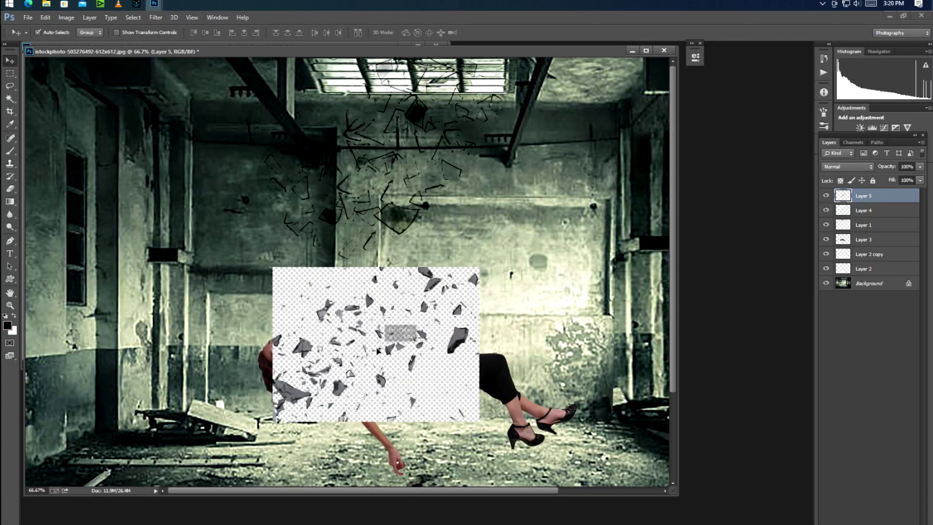
pyautogui.click(844, 167)
pyautogui.click(841, 198)
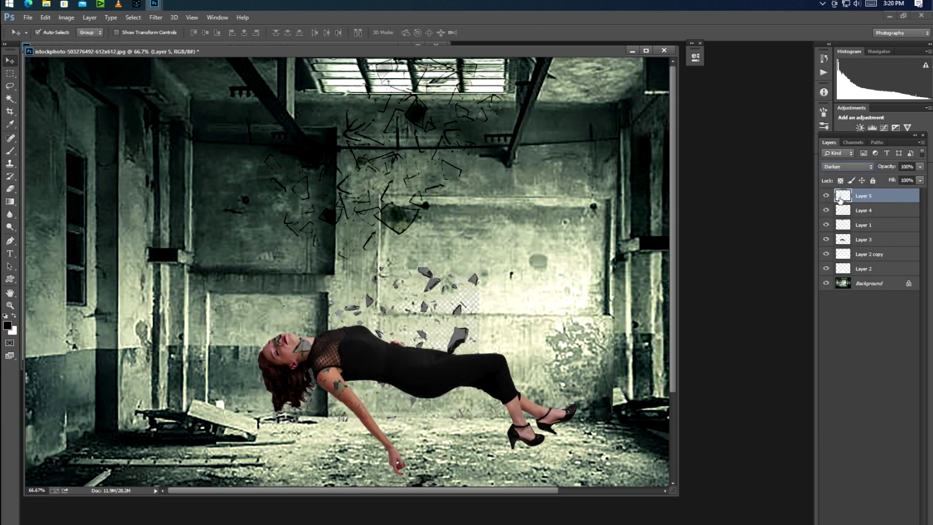
# Step: Enlarge the debris layer to about 161% and rotate it about -24 degrees around the floating woman
pyautogui.hotkey('ctrl', 't')
pyautogui.moveTo(480, 267); pyautogui.dragTo(542, 220)
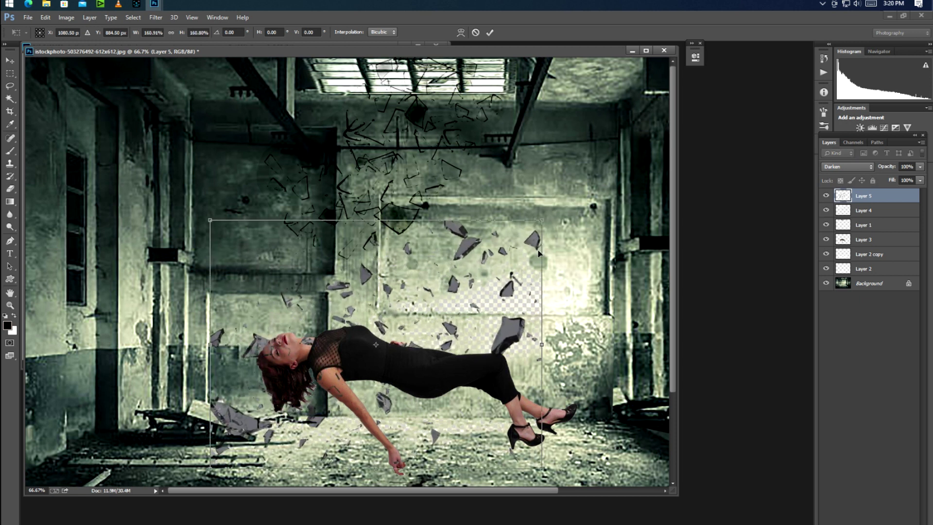
pyautogui.press('Return')
pyautogui.press('f')
pyautogui.hotkey('ctrl', 't')
pyautogui.moveTo(539, 253)
pyautogui.mouseDown()
pyautogui.moveTo(536, 301)
pyautogui.moveTo(529, 264)
pyautogui.mouseUp()
pyautogui.moveTo(618, 278); pyautogui.dragTo(590, 182)
pyautogui.moveTo(469, 281); pyautogui.dragTo(470, 251)
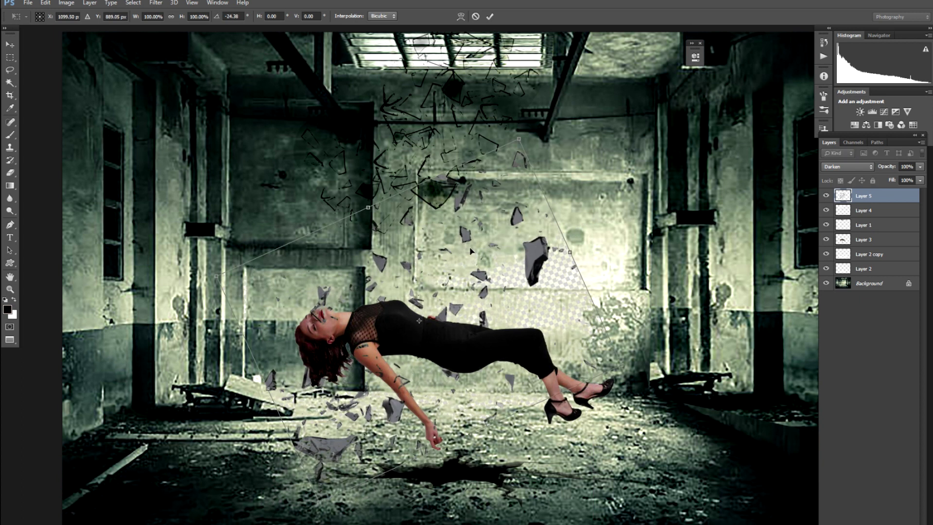
pyautogui.press('Return')
pyautogui.click(845, 208)
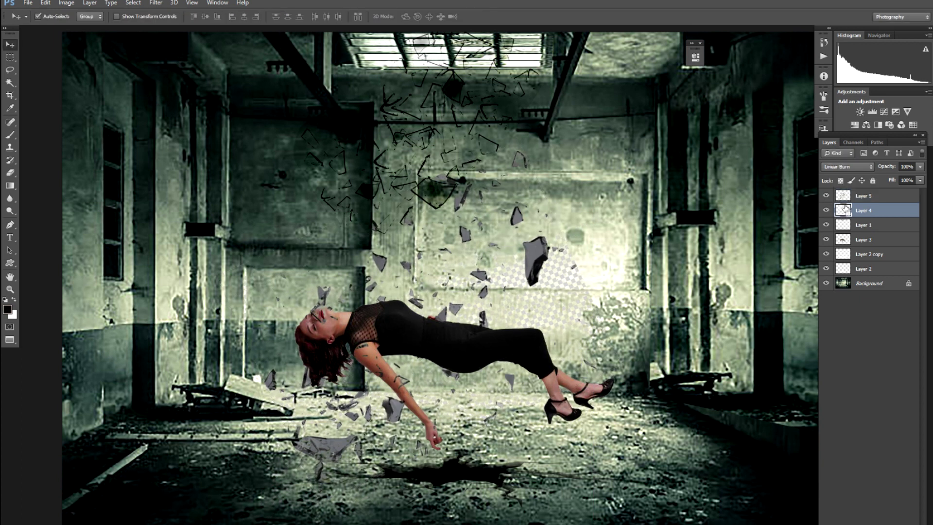
pyautogui.hotkey('ctrl', 'u')
pyautogui.moveTo(770, 298); pyautogui.dragTo(762, 300)
pyautogui.press('Return')
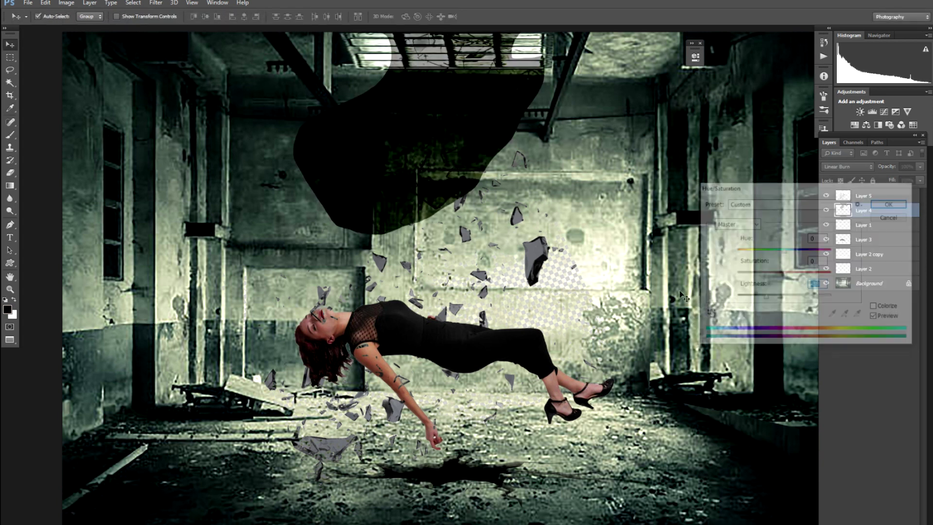
# Step: Try to select the checkered background of the debris layer with the Magic Wand at tolerance 32
pyautogui.moveTo(540, 266)
pyautogui.mouseDown()
pyautogui.moveTo(544, 281)
pyautogui.moveTo(540, 273)
pyautogui.mouseUp()
pyautogui.press('w')
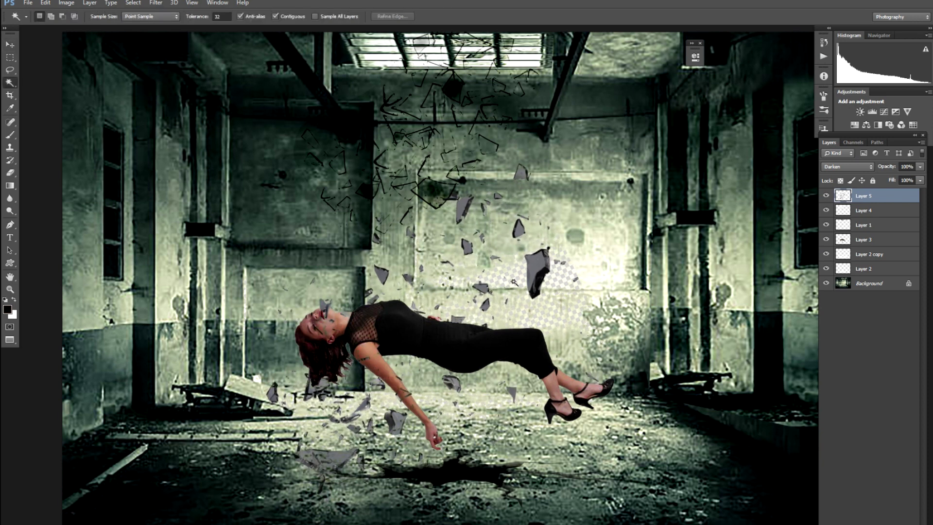
pyautogui.click(514, 281)
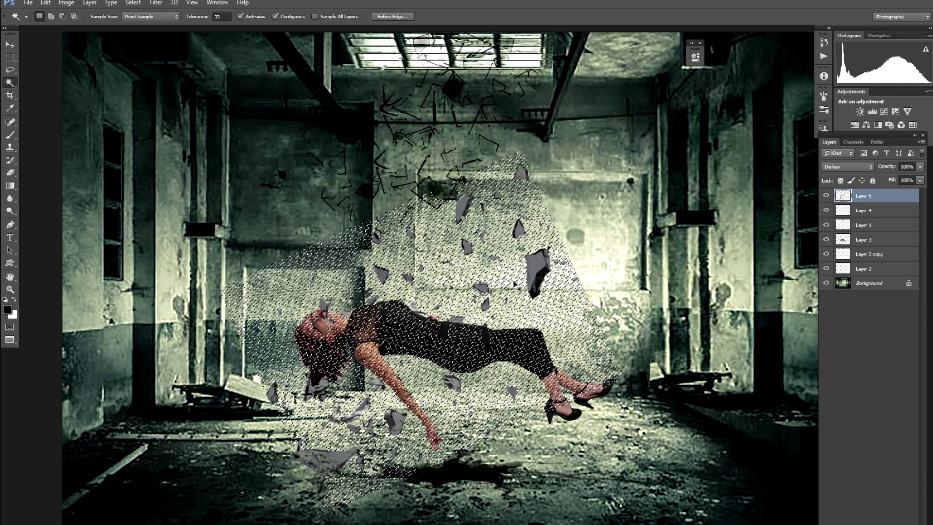
pyautogui.hotkey('ctrl', 'd')
# Step: Shift the debris slightly lower and retry selecting its checkered background with the Magic Wand
pyautogui.press('v')
pyautogui.moveTo(550, 284); pyautogui.dragTo(509, 459)
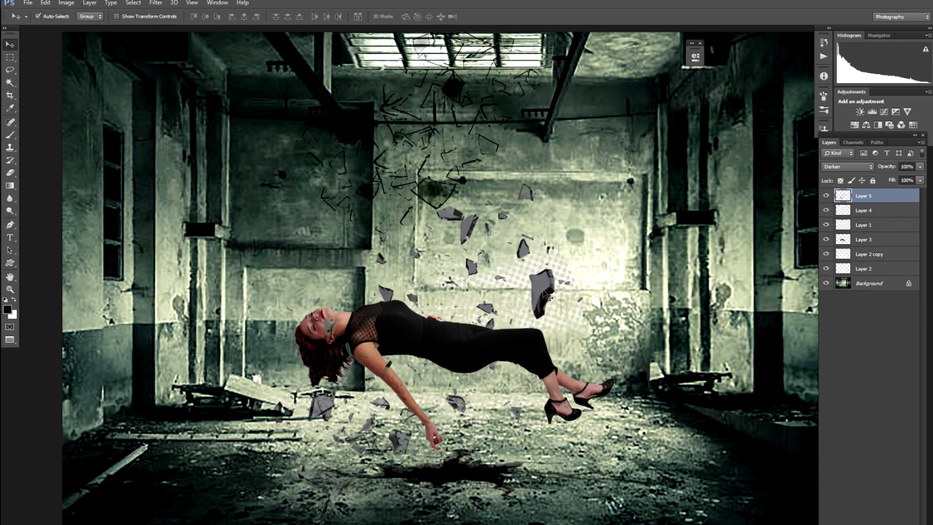
pyautogui.press('w')
pyautogui.click(525, 273)
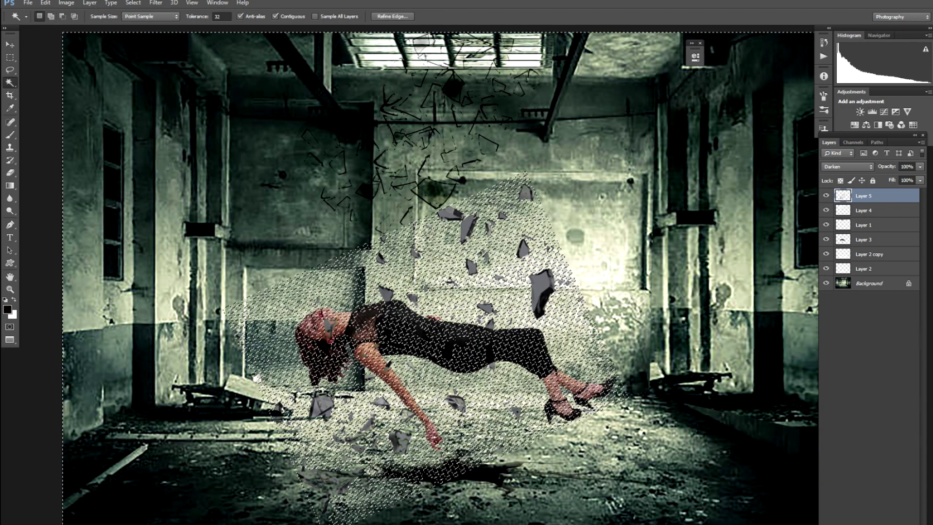
pyautogui.press('v')
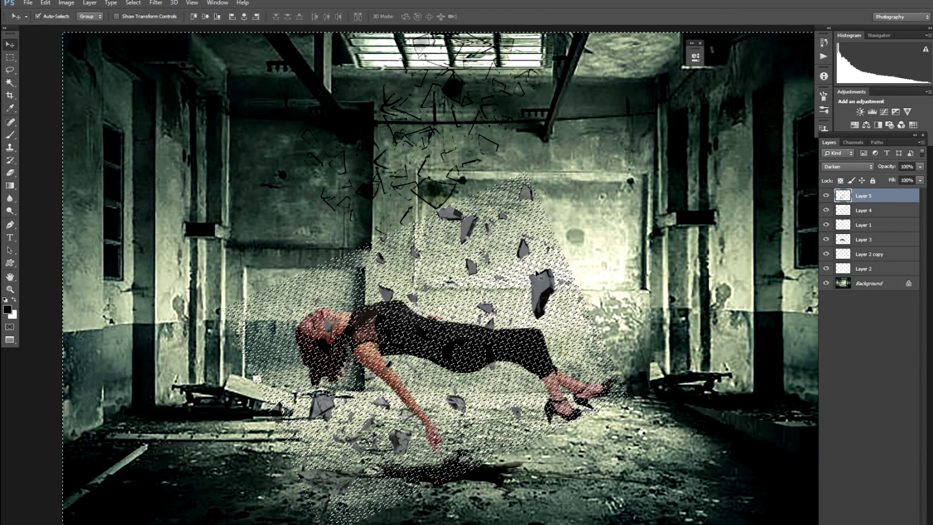
pyautogui.click(826, 211)
pyautogui.click(826, 210)
pyautogui.click(825, 197)
pyautogui.click(825, 196)
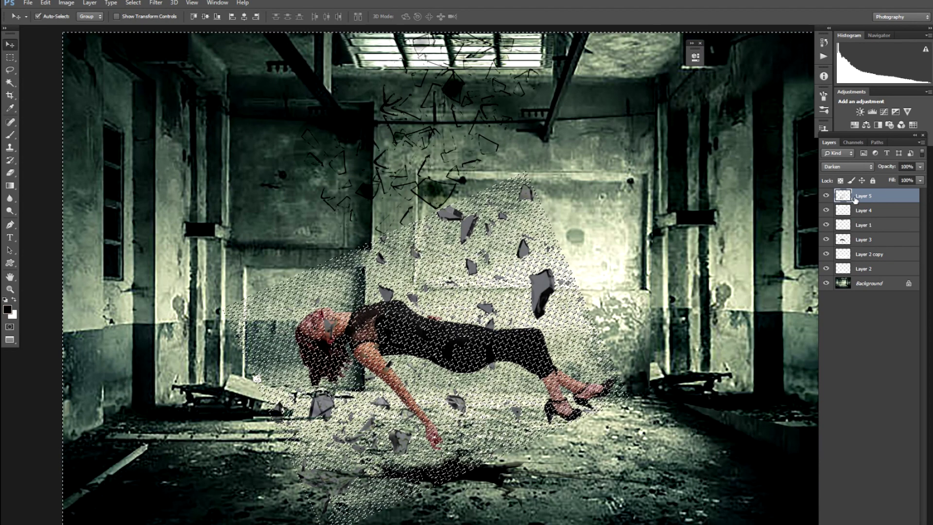
pyautogui.hotkey('ctrl', 'd')
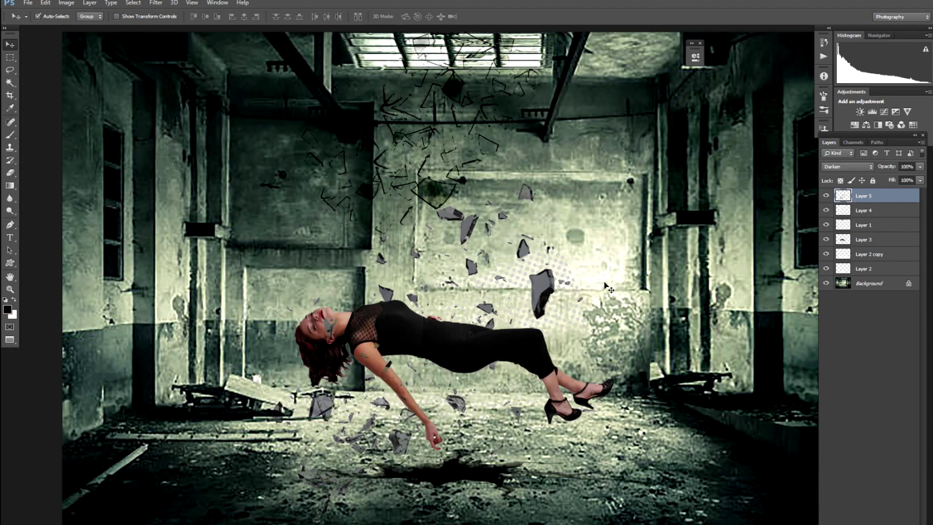
# Step: Move the debris layer down so its shards float beneath the woman, around her feet and above the floor crack
pyautogui.hotkey('ctrl', 't')
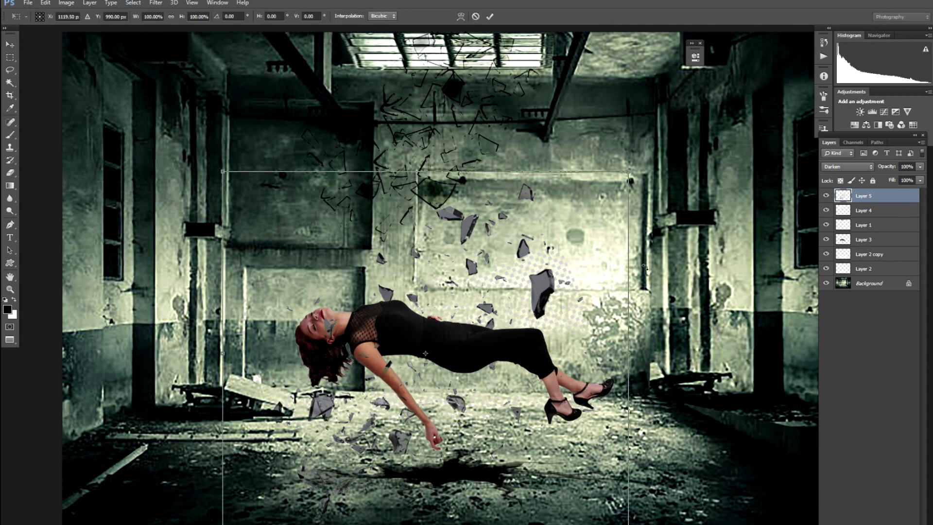
pyautogui.moveTo(543, 290); pyautogui.dragTo(537, 430)
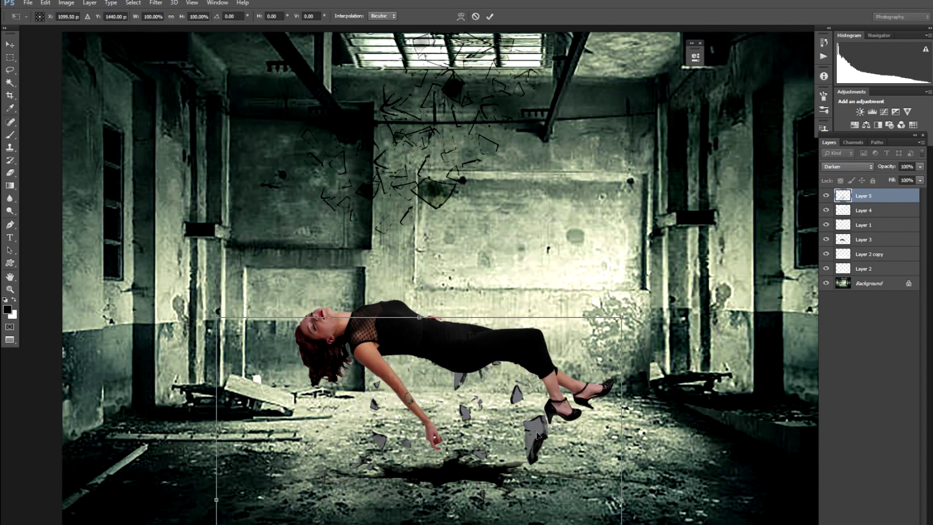
pyautogui.press('Return')
pyautogui.hotkey('ctrl', '-')
pyautogui.hotkey('ctrl', '-')
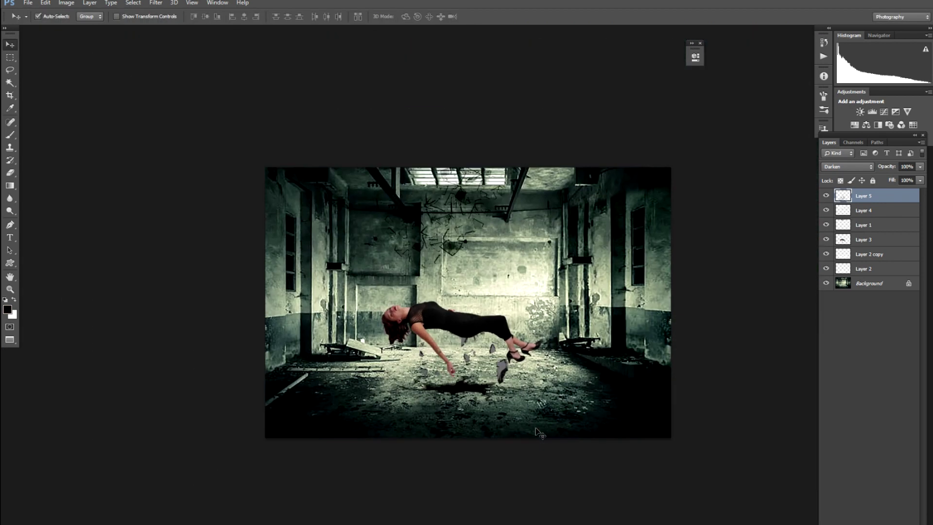
pyautogui.hotkey('ctrl', '+')
pyautogui.moveTo(519, 414); pyautogui.dragTo(525, 393)
pyautogui.hotkey('ctrl', 't')
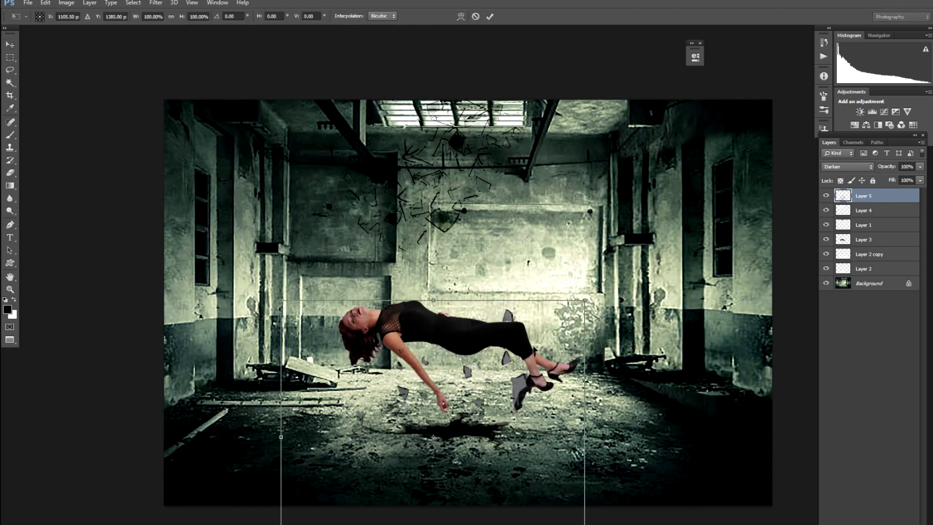
pyautogui.moveTo(581, 303)
pyautogui.mouseDown()
pyautogui.moveTo(558, 303)
pyautogui.moveTo(584, 302)
pyautogui.mouseUp()
pyautogui.press('Return')
# Step: Open the transparent falling broken-glass PNG and copy the whole image into the room document over the woman
pyautogui.hotkey('ctrl', 'o')
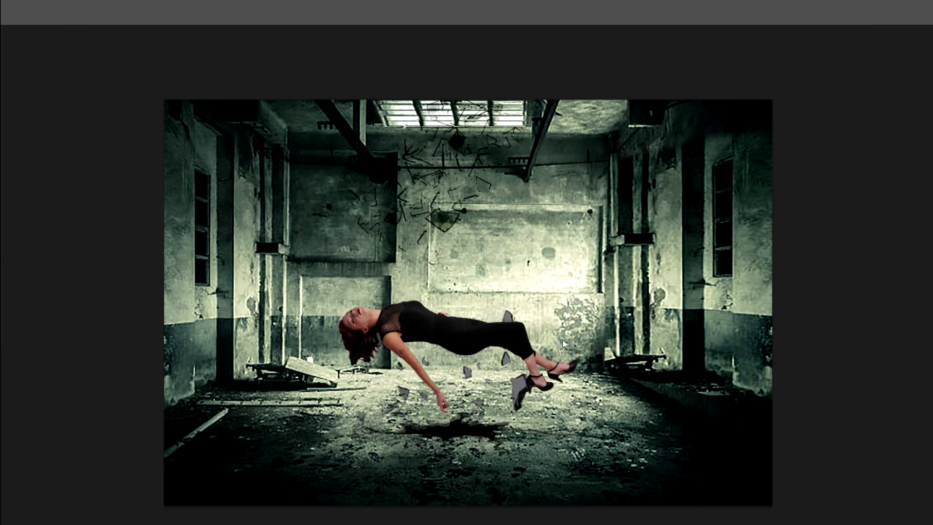
pyautogui.doubleClick(482, 98)
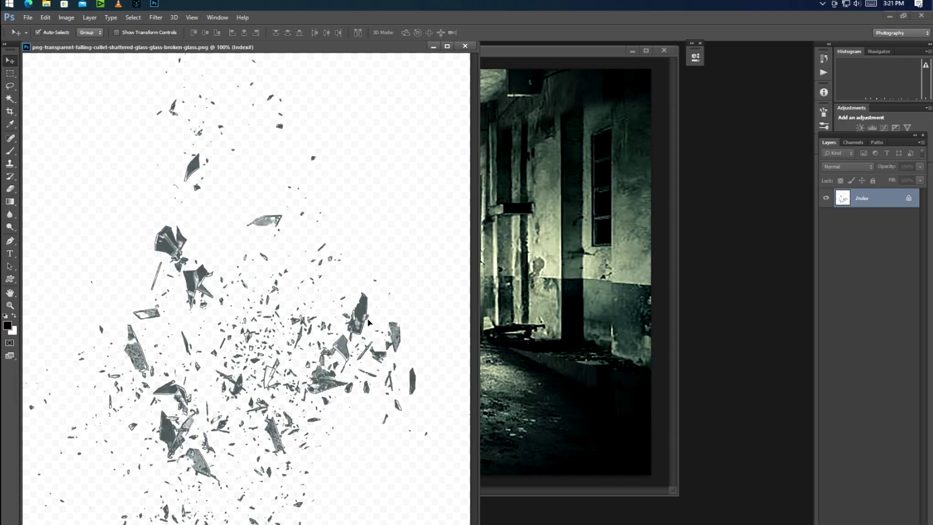
pyautogui.hotkey('ctrl', 'a')
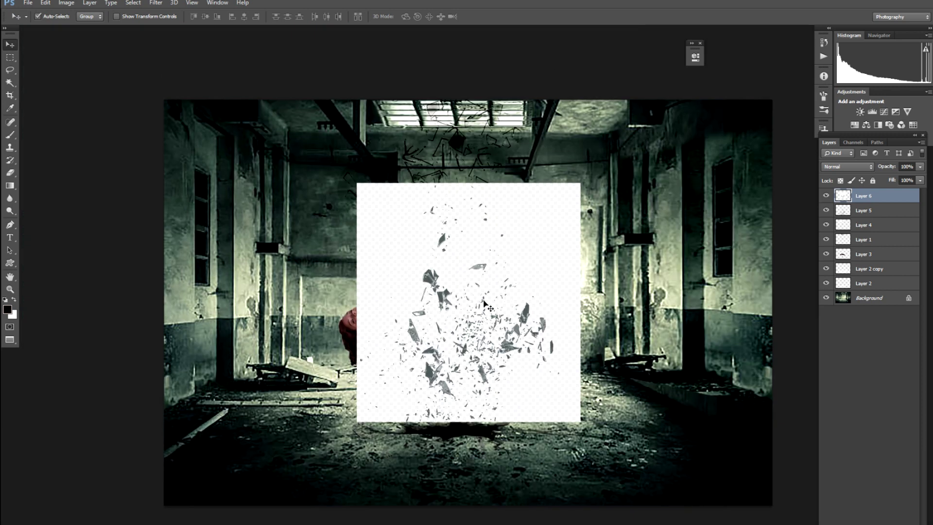
# Step: Set the pasted broken-glass layer's blend mode to Multiply so its white background drops out
pyautogui.click(834, 167)
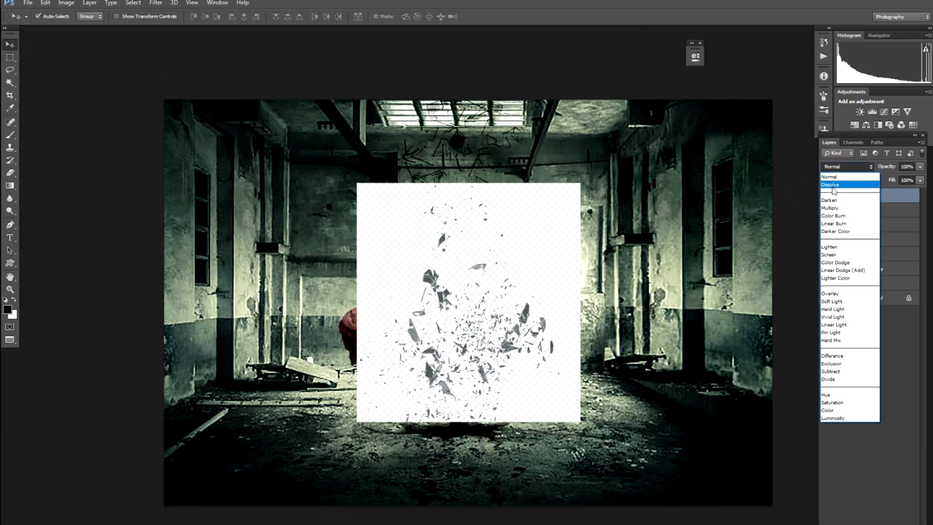
pyautogui.click(833, 190)
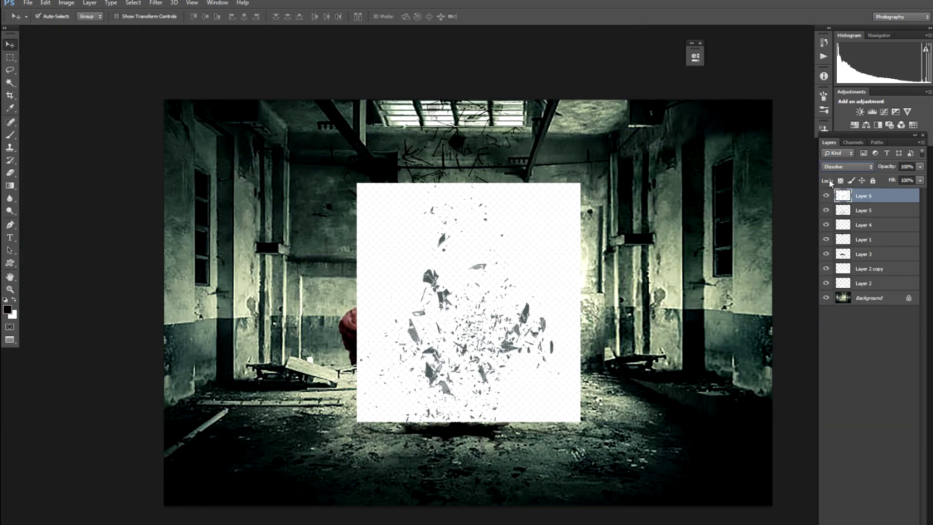
pyautogui.press('Down')
pyautogui.press('Down')
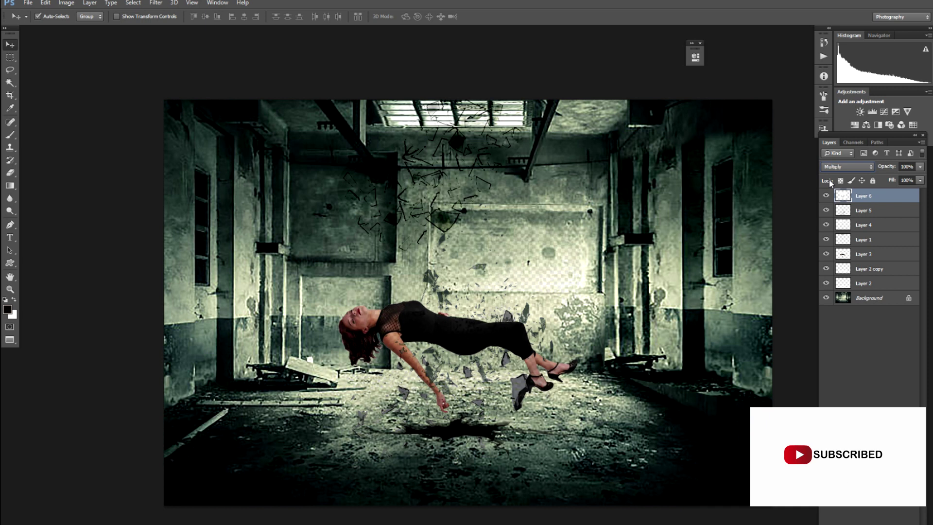
# Step: Free-transform the glass layer and move it up so its shards fall from the skylight above the woman
pyautogui.hotkey('ctrl', 't')
pyautogui.moveTo(778, 194); pyautogui.dragTo(346, 325)
pyautogui.press('Return')
pyautogui.hotkey('ctrl', 't')
pyautogui.moveTo(465, 287); pyautogui.dragTo(477, 184)
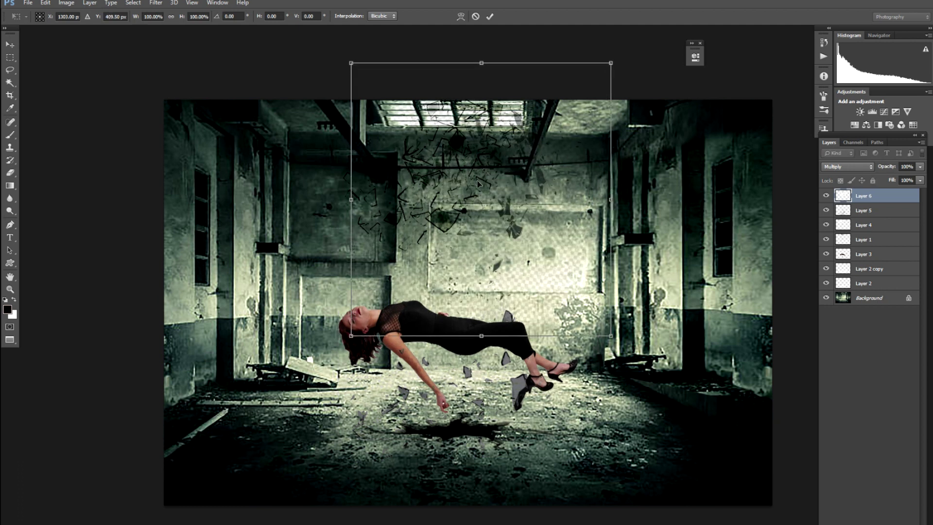
pyautogui.press('Return')
# Step: Examine how the glass shards blend with the skylight and back wall, both close up and in full view
pyautogui.hotkey('ctrl', '+')
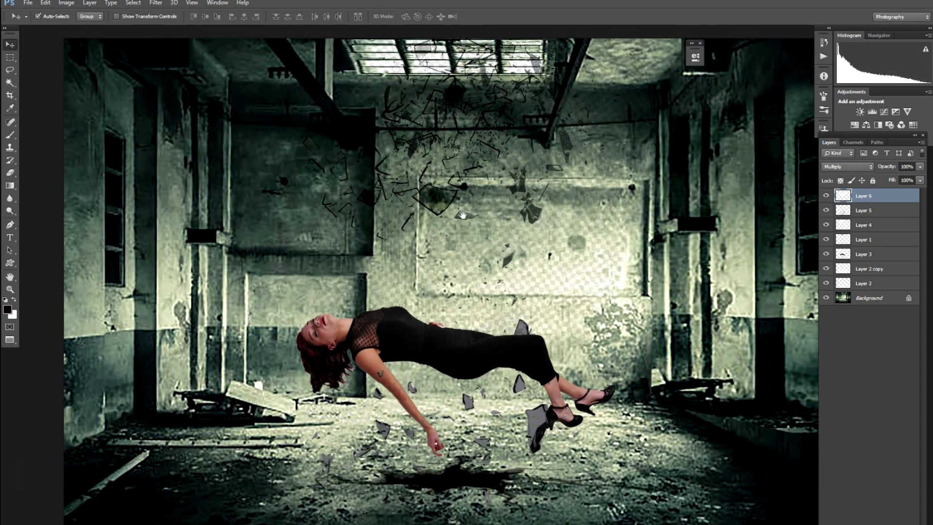
pyautogui.hotkey('ctrl', '-')
pyautogui.hotkey('ctrl', '+')
pyautogui.hotkey('ctrl', '-')
pyautogui.hotkey('ctrl', '+')
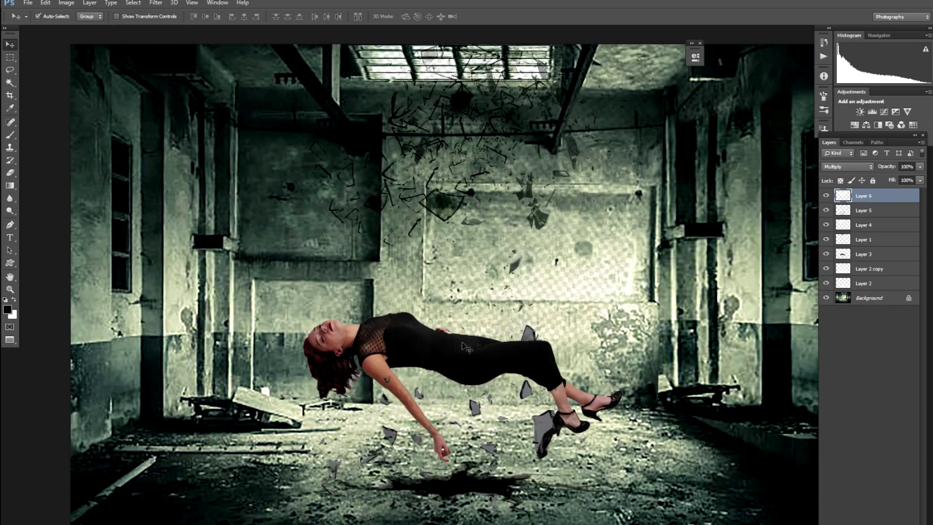
pyautogui.hotkey('ctrl', '-')
pyautogui.hotkey('ctrl', '-')
pyautogui.hotkey('ctrl', '+')
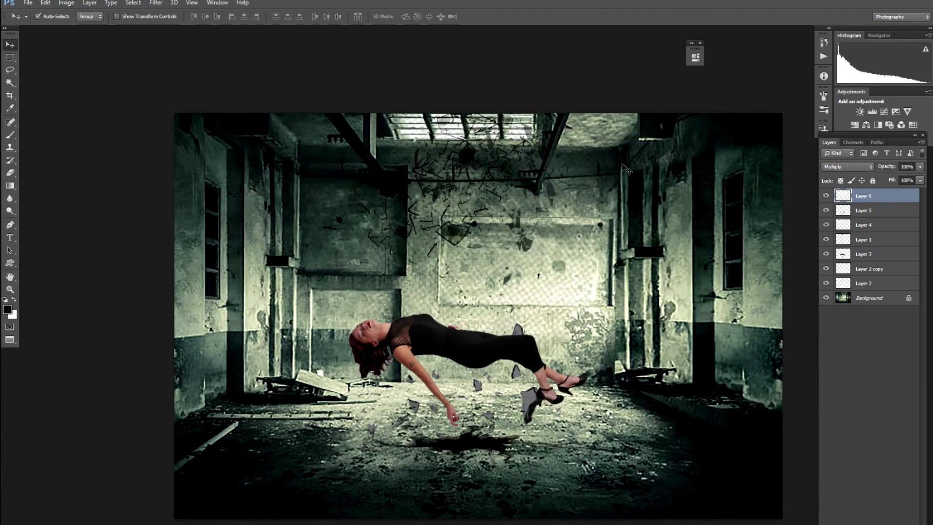
# Step: On the Background layer, outline a tapering light-beam selection from the skylight to the floor crack with the Polygonal Lasso
pyautogui.click(852, 300)
pyautogui.press('l')
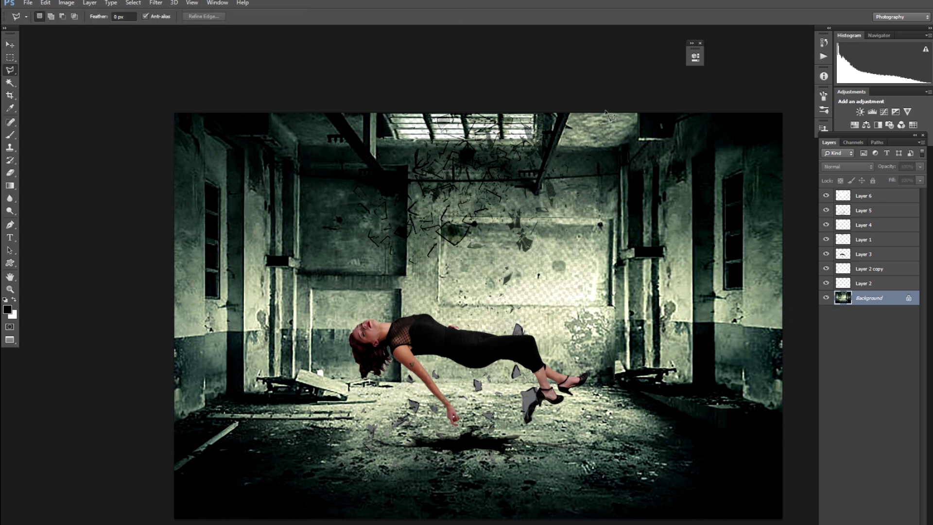
pyautogui.click(550, 116)
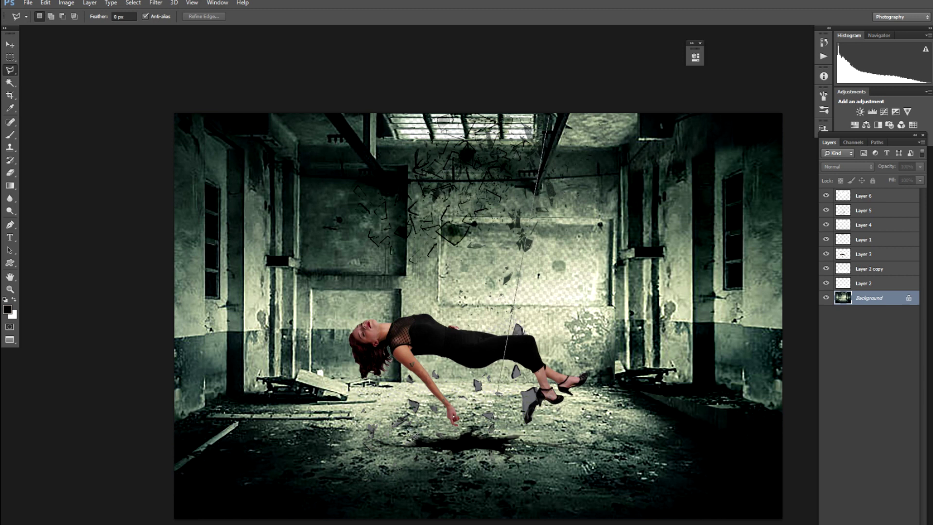
pyautogui.click(411, 431)
pyautogui.click(374, 101)
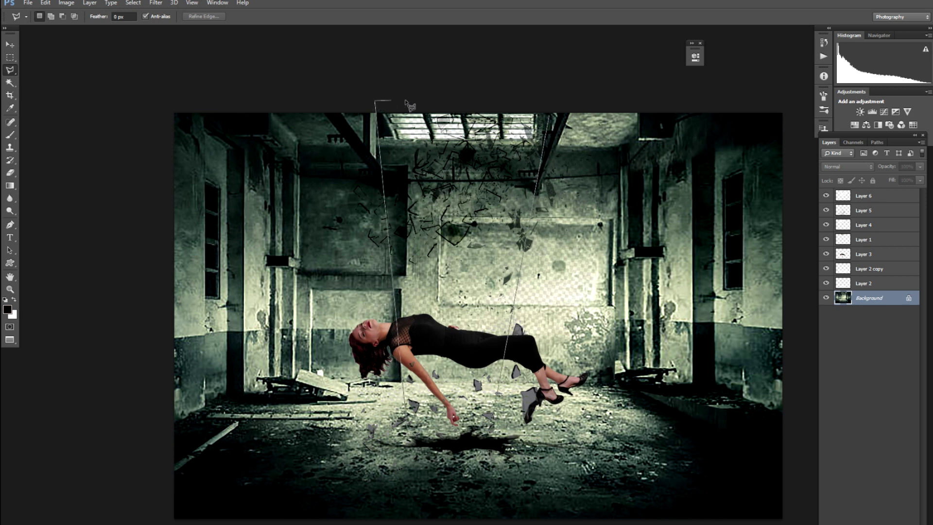
pyautogui.click(553, 118)
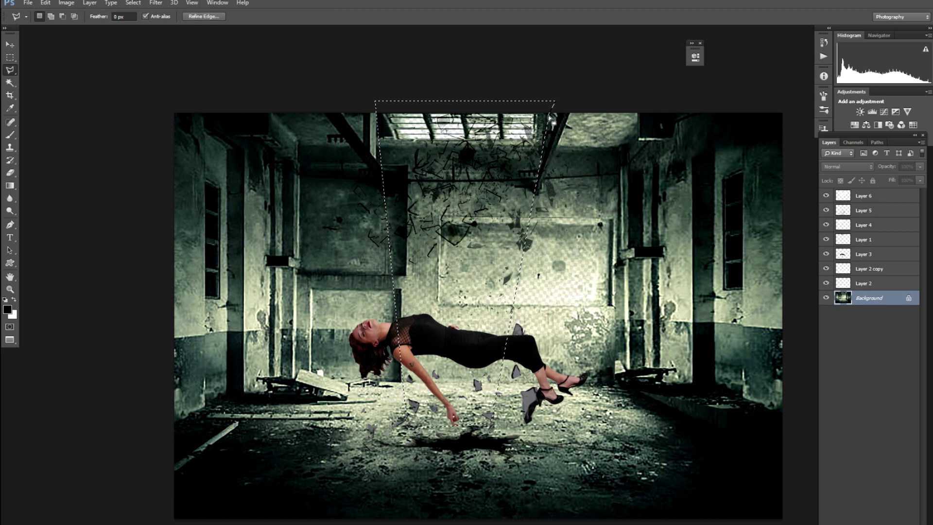
# Step: Add a new layer above the Background and fill the beam selection with white using a 600 px brush
pyautogui.press('v')
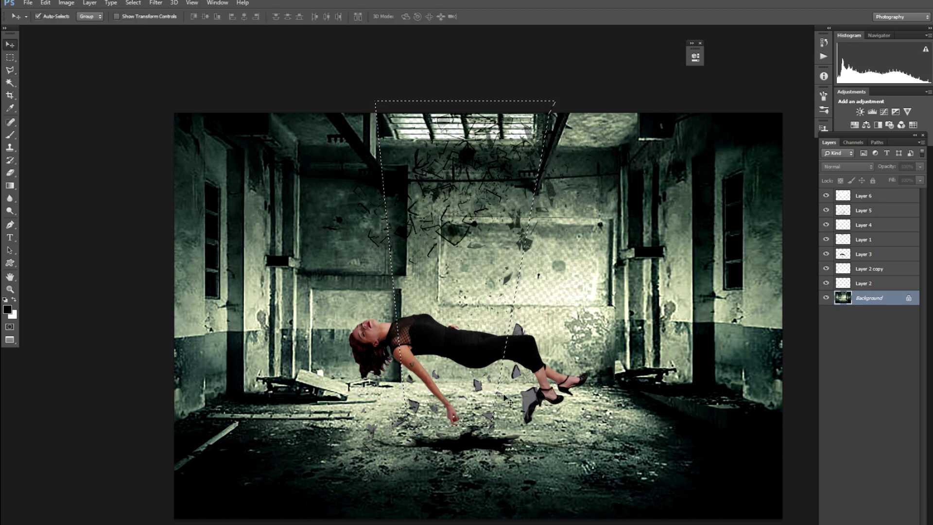
pyautogui.press('b')
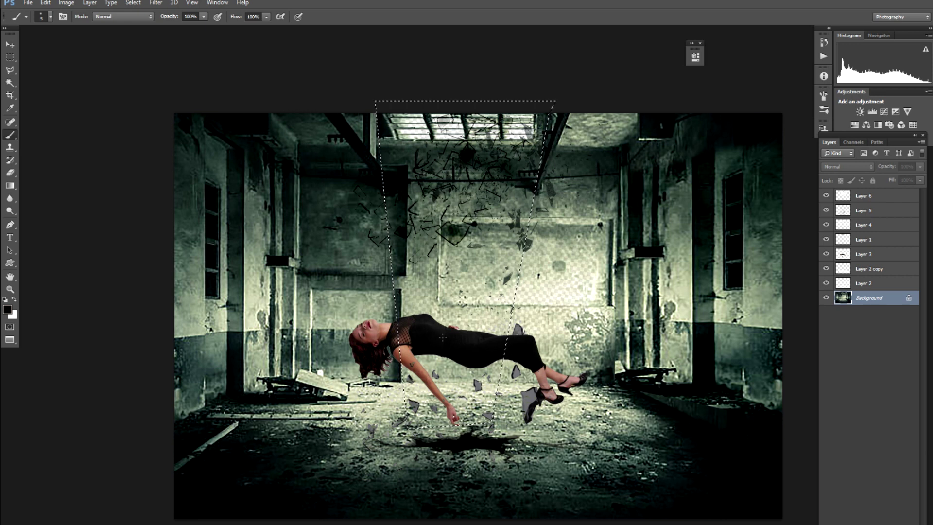
pyautogui.hotkey('ctrl', 'shift', 'alt', 'n')
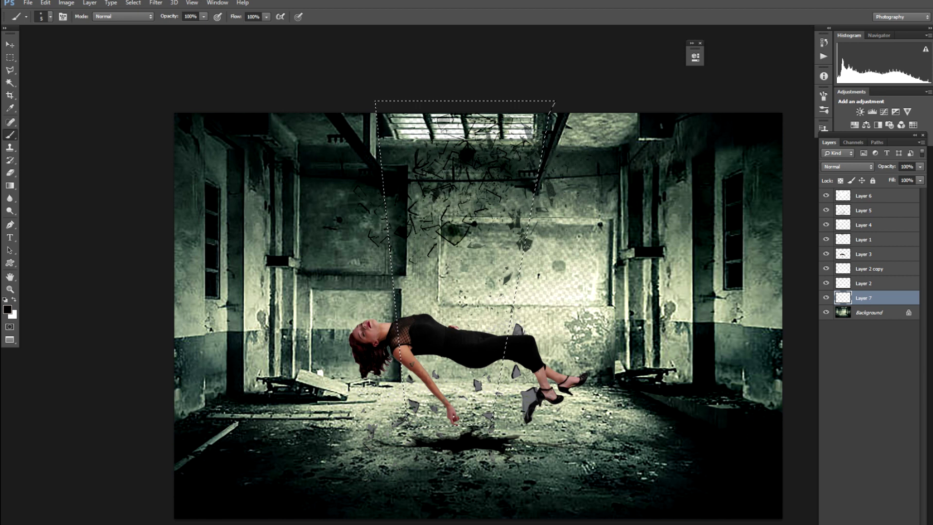
pyautogui.press(']')
pyautogui.press(']')
pyautogui.press(']')
pyautogui.press(']')
pyautogui.press(']')
pyautogui.press(']')
pyautogui.press(']')
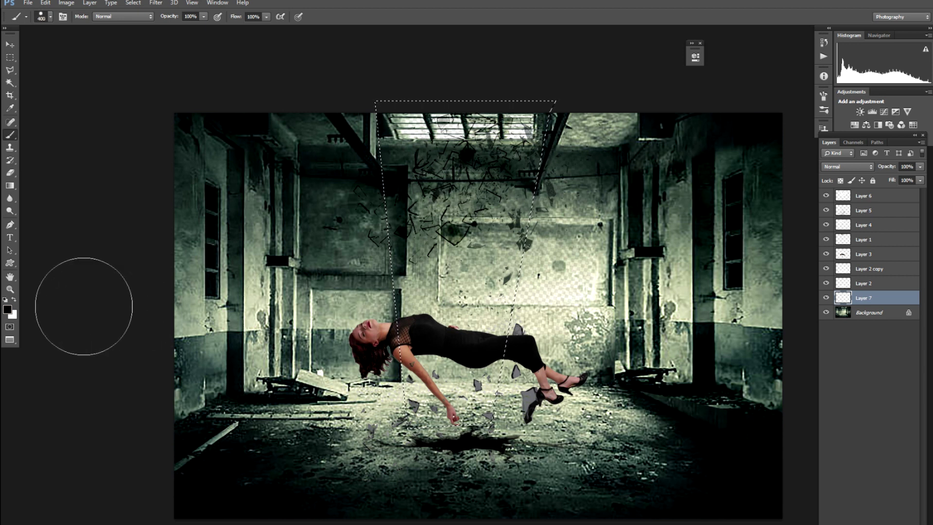
pyautogui.press(']')
pyautogui.press(']')
pyautogui.moveTo(395, 136)
pyautogui.mouseDown()
pyautogui.moveTo(486, 136)
pyautogui.moveTo(447, 272)
pyautogui.moveTo(437, 369)
pyautogui.moveTo(429, 302)
pyautogui.mouseUp()
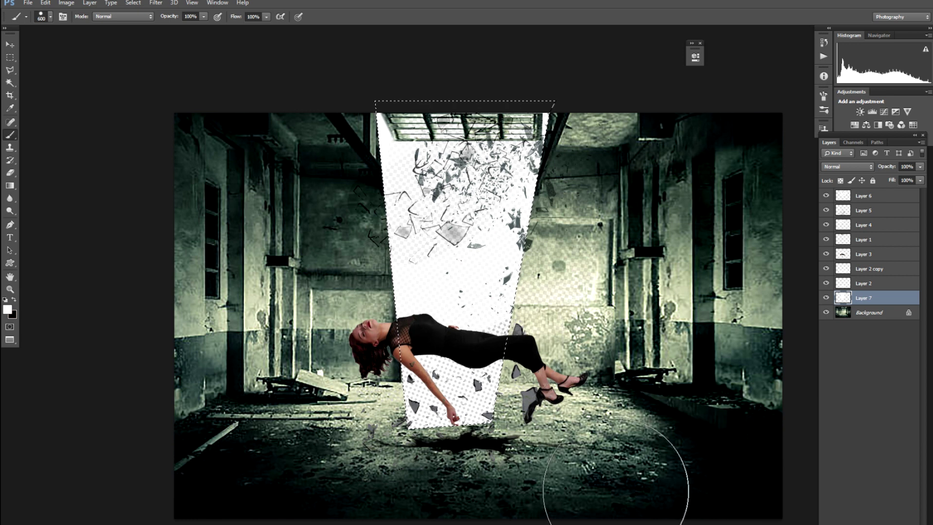
pyautogui.hotkey('ctrl', 'd')
pyautogui.press('v')
pyautogui.hotkey('ctrl', 't')
pyautogui.moveTo(480, 365); pyautogui.dragTo(549, 365)
pyautogui.press('Escape')
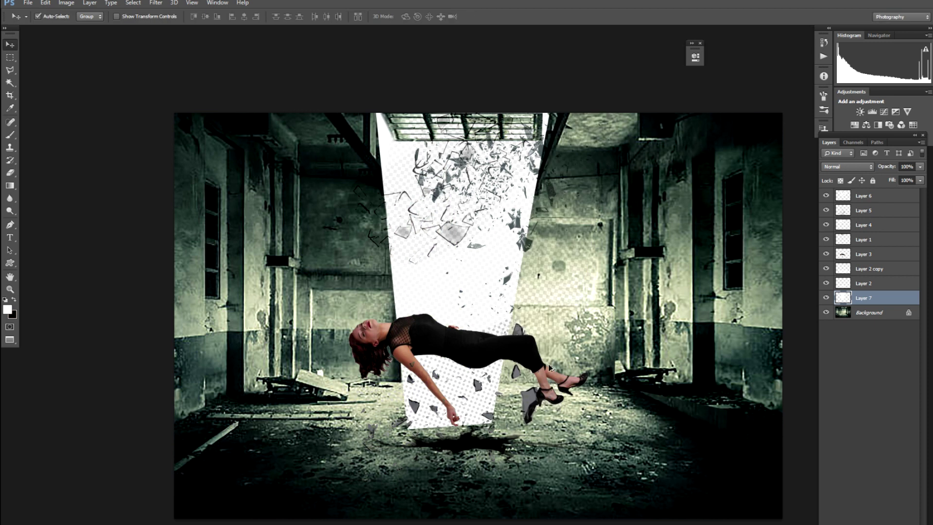
pyautogui.hotkey('ctrl', 'shift', 'd')
pyautogui.hotkey('ctrl', 'u')
pyautogui.moveTo(783, 297); pyautogui.dragTo(869, 304)
pyautogui.press('Return')
pyautogui.press('v')
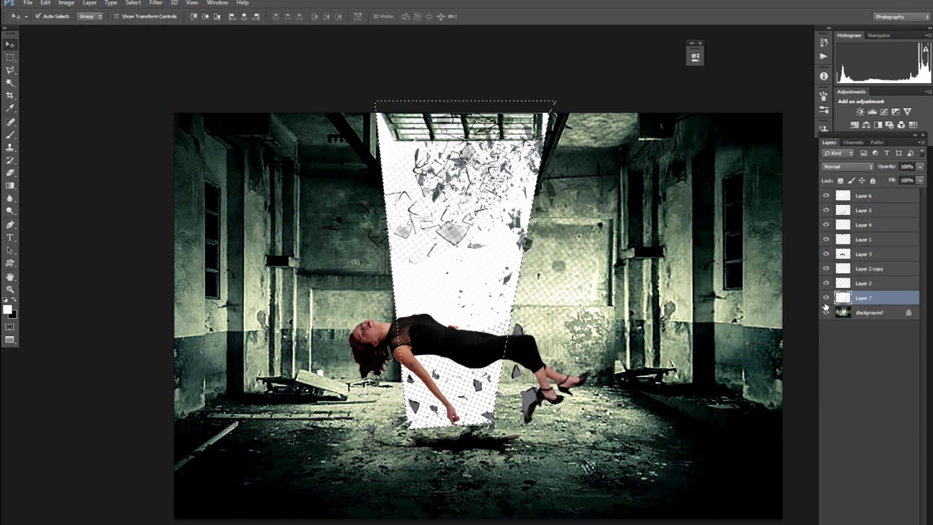
# Step: Deselect the beam and soften it with a Gaussian Blur of 103.4 pixels radius
pyautogui.hotkey('ctrl', 'd')
pyautogui.hotkey('alt', 't')
pyautogui.press('b')
pyautogui.press('g')
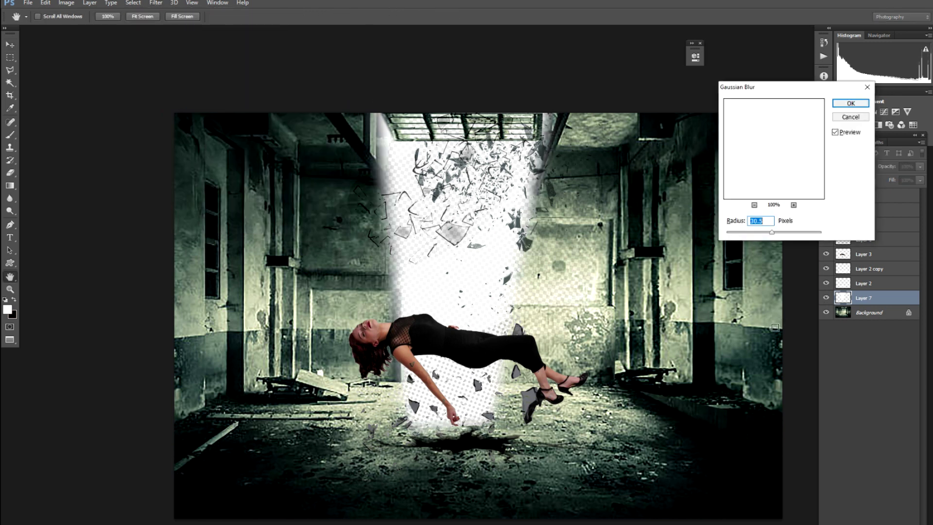
pyautogui.moveTo(778, 237); pyautogui.dragTo(789, 237)
pyautogui.press('Return')
# Step: Raise the blurred light-beam layer to the very front of the layer stack
pyautogui.hotkey('ctrl', ']')
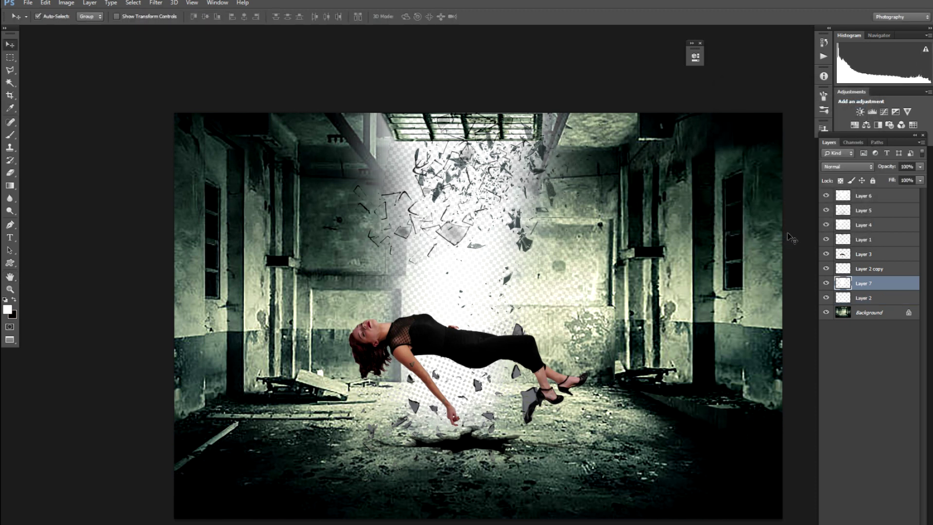
pyautogui.hotkey('ctrl', ']')
pyautogui.hotkey('ctrl', ']')
pyautogui.hotkey('ctrl', ']')
pyautogui.hotkey('ctrl', ']')
pyautogui.hotkey('ctrl', ']')
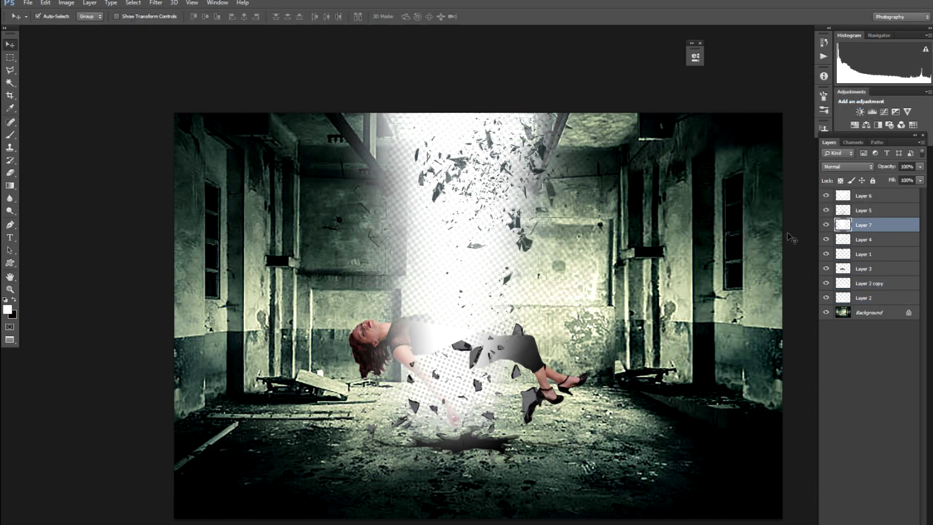
pyautogui.hotkey('ctrl', ']')
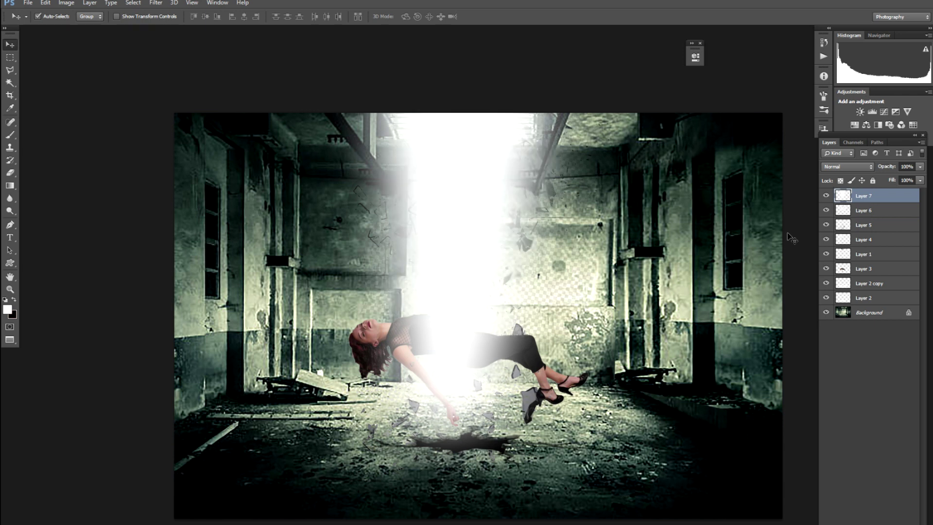
# Step: Lower the light-beam layer's opacity to 80%
pyautogui.press('5')
pyautogui.press('6')
pyautogui.press('6')
pyautogui.press('7')
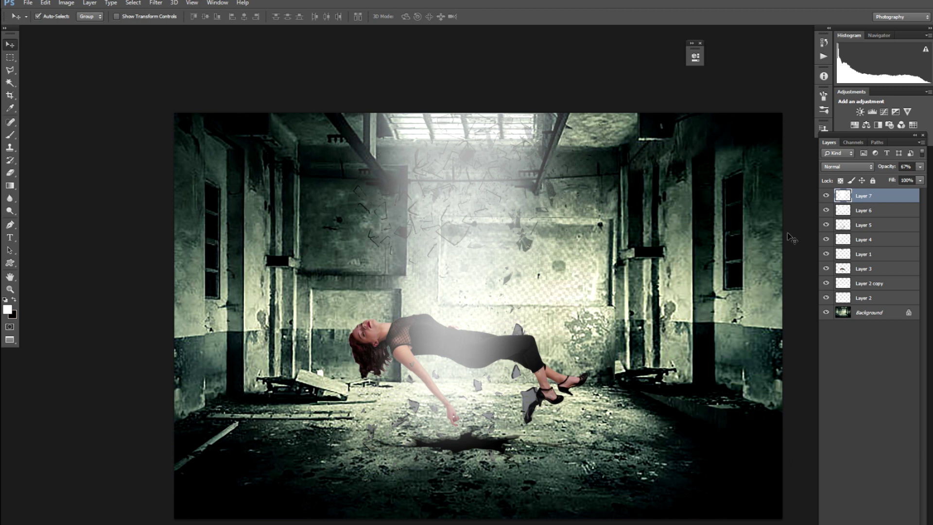
pyautogui.press('8')
pyautogui.press('0')
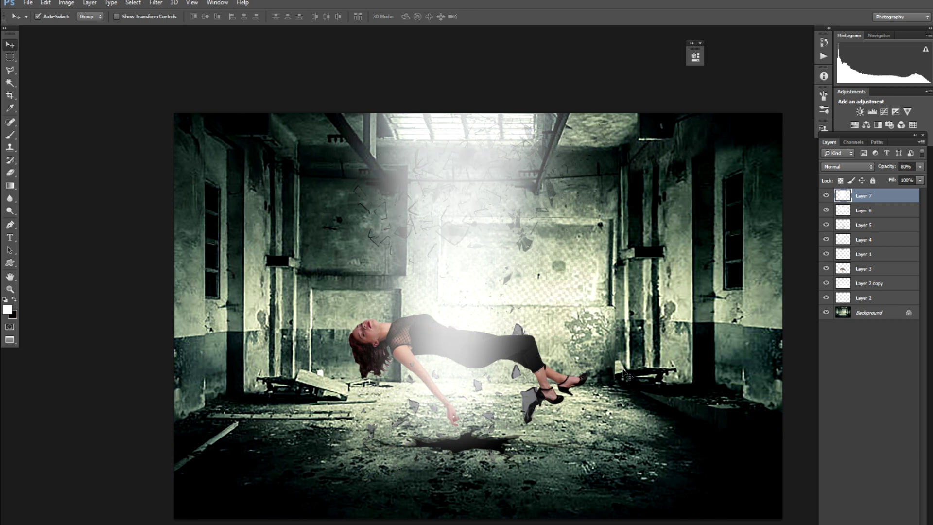
# Step: Add a new layer above the Background and squash the 600 px Hard Round brush tip into a thin horizontal ellipse
pyautogui.moveTo(629, 434); pyautogui.dragTo(623, 413)
pyautogui.moveTo(646, 423); pyautogui.dragTo(664, 435)
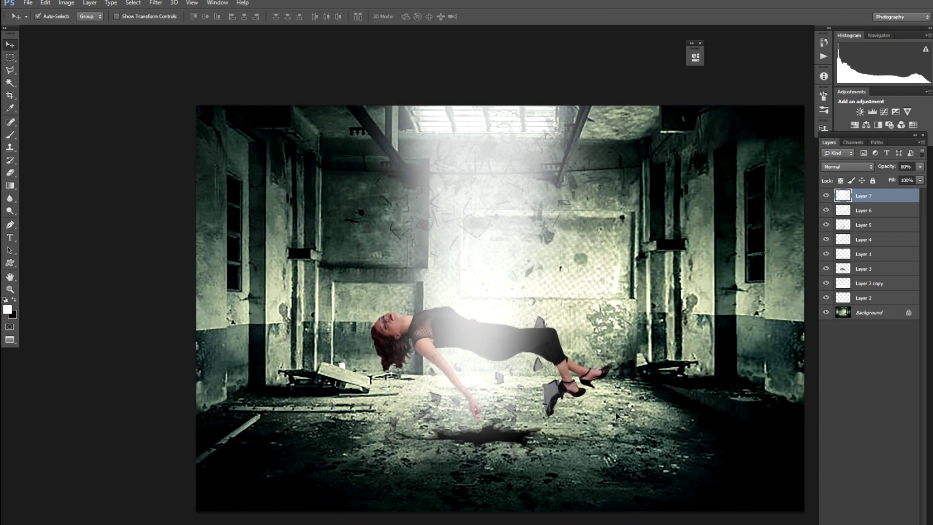
pyautogui.click(854, 315)
pyautogui.hotkey('ctrl', 'shift', 'alt', 'n')
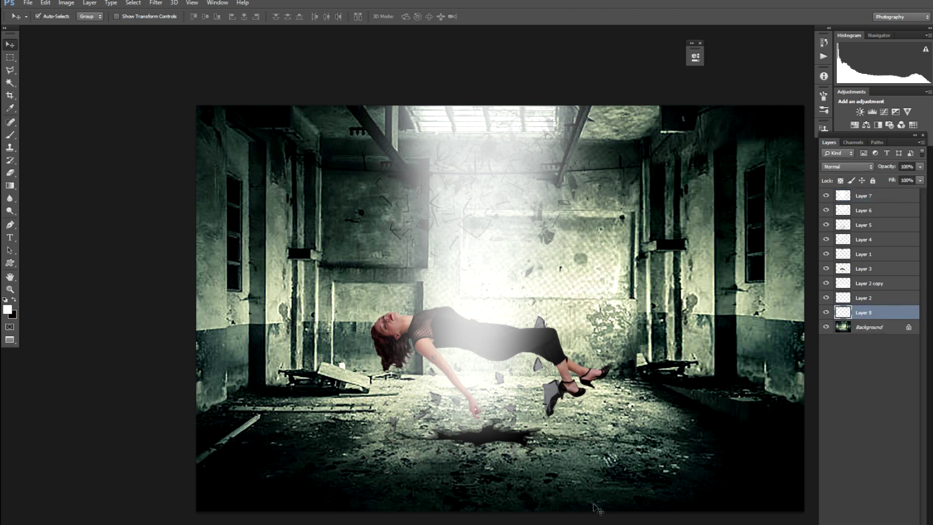
pyautogui.press('b')
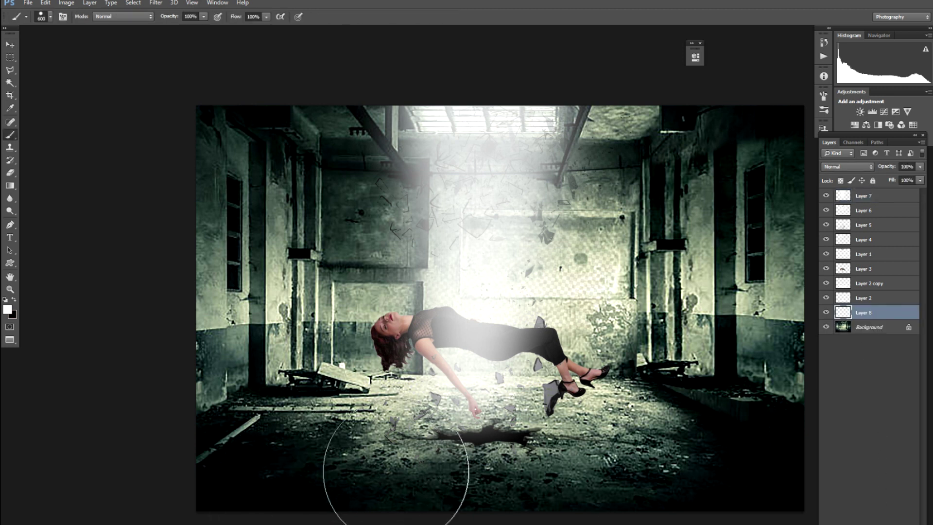
pyautogui.rightClick(398, 466)
pyautogui.moveTo(423, 347); pyautogui.dragTo(425, 336)
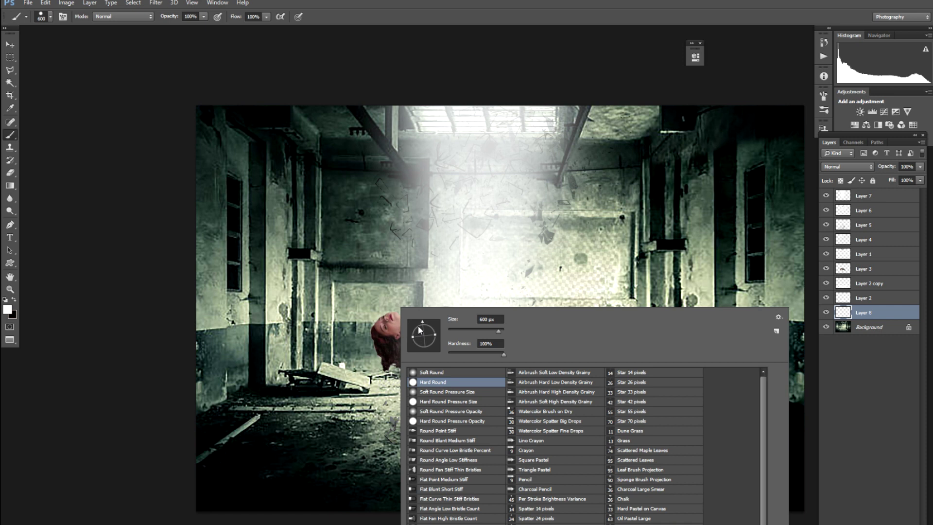
pyautogui.moveTo(422, 321)
pyautogui.mouseDown()
pyautogui.moveTo(411, 348)
pyautogui.moveTo(450, 343)
pyautogui.mouseUp()
pyautogui.moveTo(424, 327); pyautogui.dragTo(423, 340)
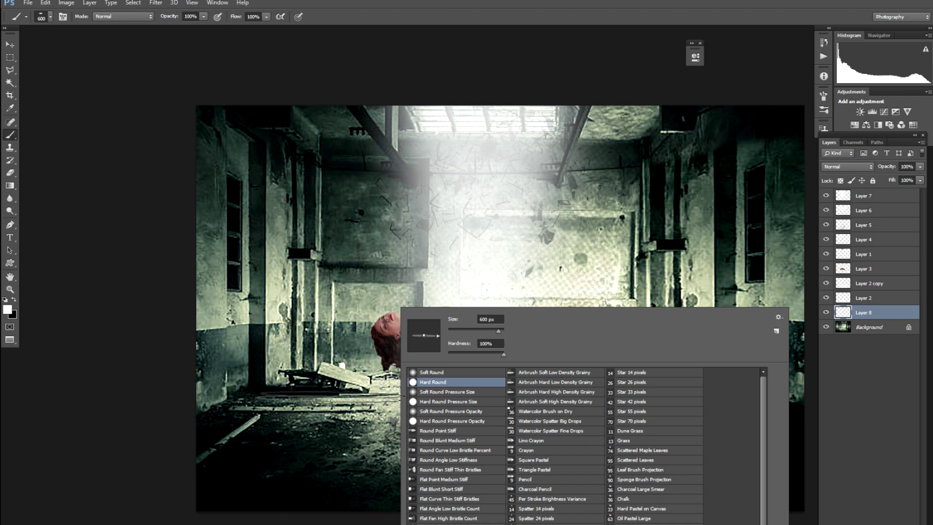
pyautogui.press('Return')
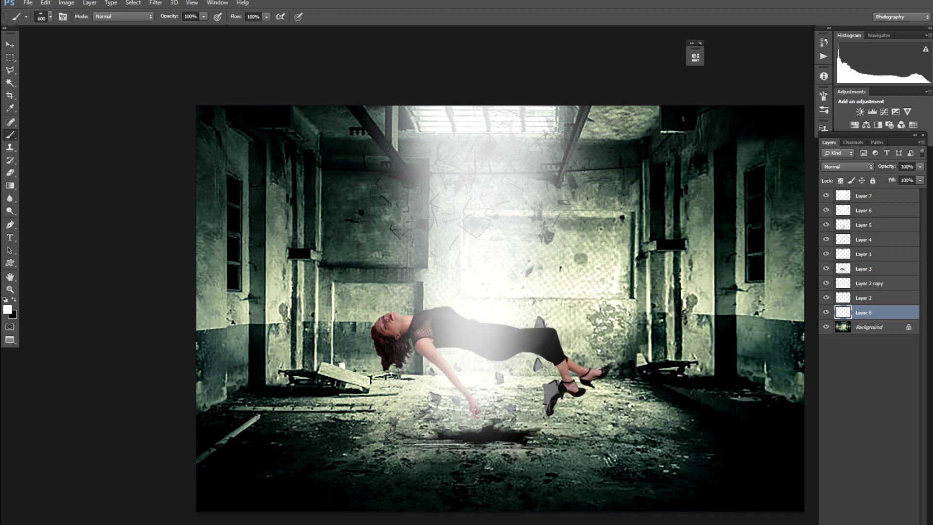
# Step: Paint broad white horizontal strokes on the floor below the crack, beside it, and behind the woman
pyautogui.moveTo(454, 452); pyautogui.dragTo(461, 462)
pyautogui.moveTo(529, 457)
pyautogui.mouseDown()
pyautogui.moveTo(600, 459)
pyautogui.moveTo(398, 479)
pyautogui.mouseUp()
pyautogui.moveTo(461, 475)
pyautogui.mouseDown()
pyautogui.moveTo(379, 474)
pyautogui.moveTo(389, 491)
pyautogui.moveTo(512, 497)
pyautogui.moveTo(522, 486)
pyautogui.moveTo(595, 500)
pyautogui.moveTo(612, 461)
pyautogui.mouseUp()
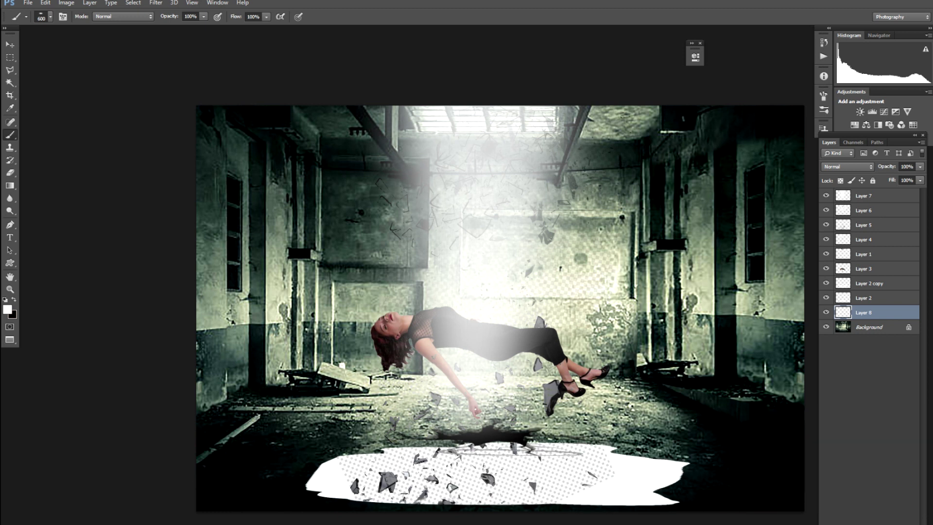
pyautogui.click(419, 405)
pyautogui.moveTo(583, 409); pyautogui.dragTo(606, 408)
pyautogui.moveTo(594, 339)
pyautogui.mouseDown()
pyautogui.moveTo(591, 353)
pyautogui.moveTo(544, 355)
pyautogui.mouseUp()
pyautogui.moveTo(389, 308); pyautogui.dragTo(415, 344)
# Step: Raise the white stroke layer in the stack to just above Layer 4, in front of the woman
pyautogui.press('v')
pyautogui.hotkey('ctrl', ']')
pyautogui.hotkey('ctrl', ']')
pyautogui.hotkey('ctrl', ']')
pyautogui.hotkey('ctrl', ']')
pyautogui.hotkey('ctrl', ']')
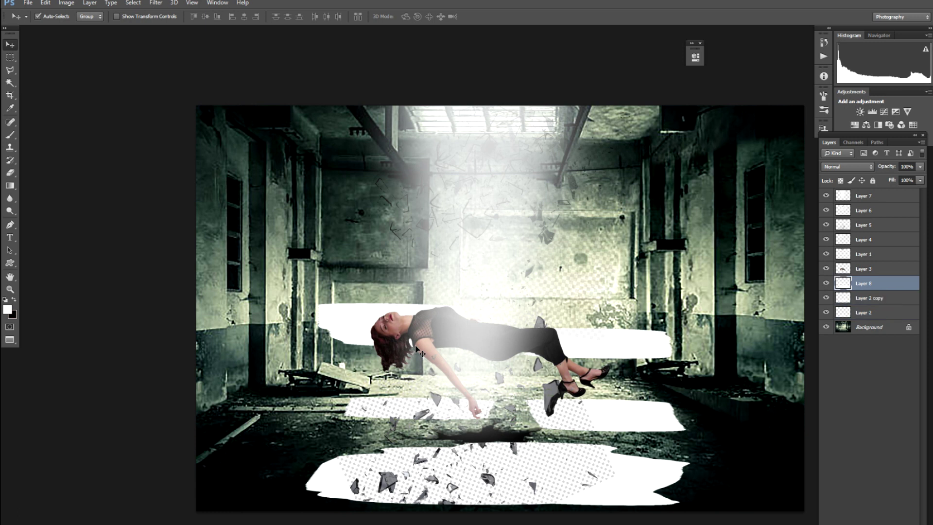
# Step: Apply a 103.4-pixel Gaussian Blur to the white strokes and raise their layer above the debris on Layer 5
pyautogui.hotkey('alt', 't')
pyautogui.press('b')
pyautogui.press('g')
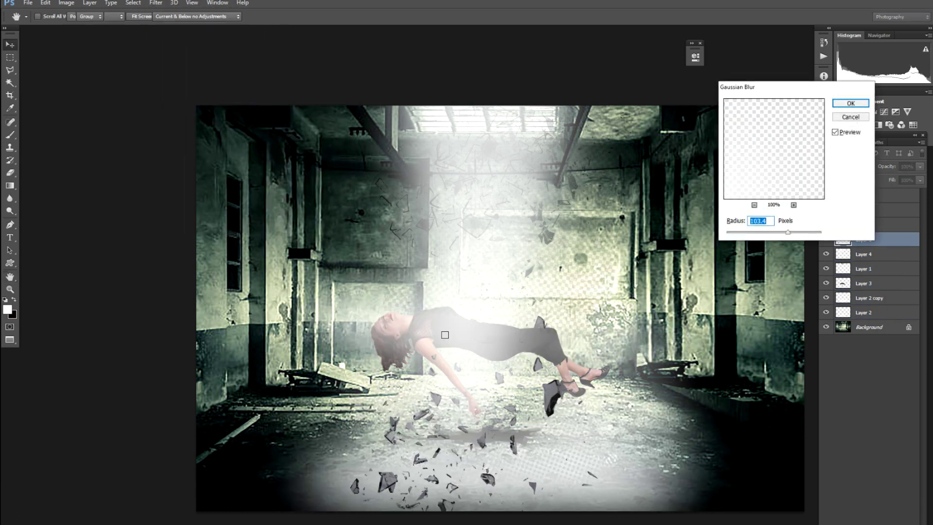
pyautogui.press('Return')
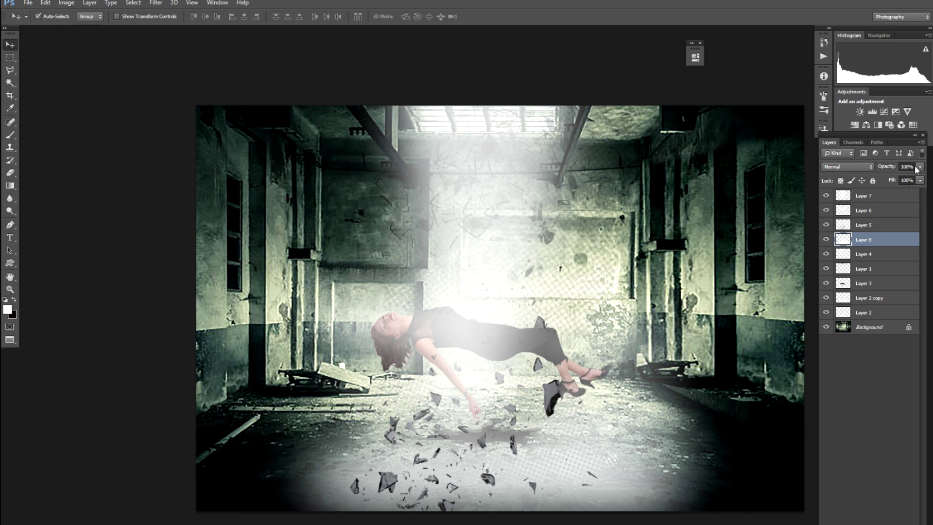
pyautogui.hotkey('ctrl', ']')
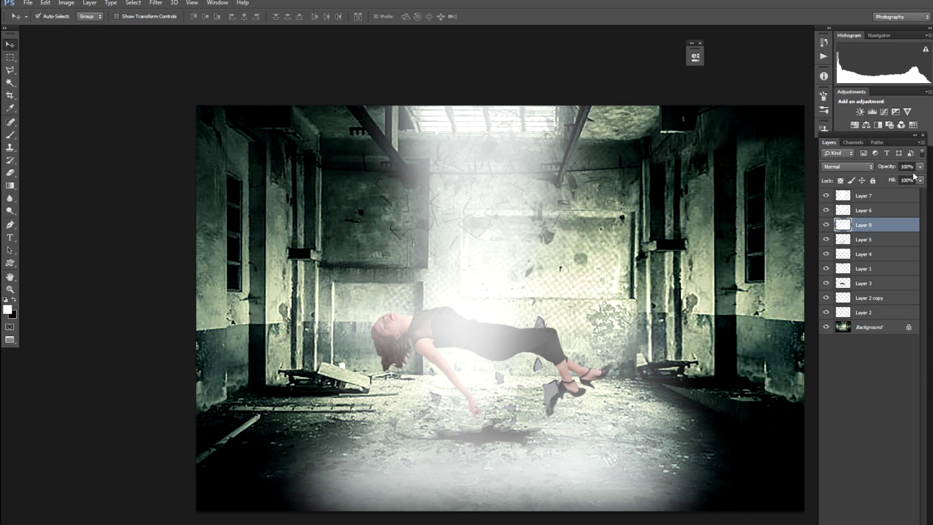
# Step: Lower the opacity of the blurred white floor glow, Layer 8, to about 44%
pyautogui.click(919, 168)
pyautogui.moveTo(915, 180); pyautogui.dragTo(893, 180)
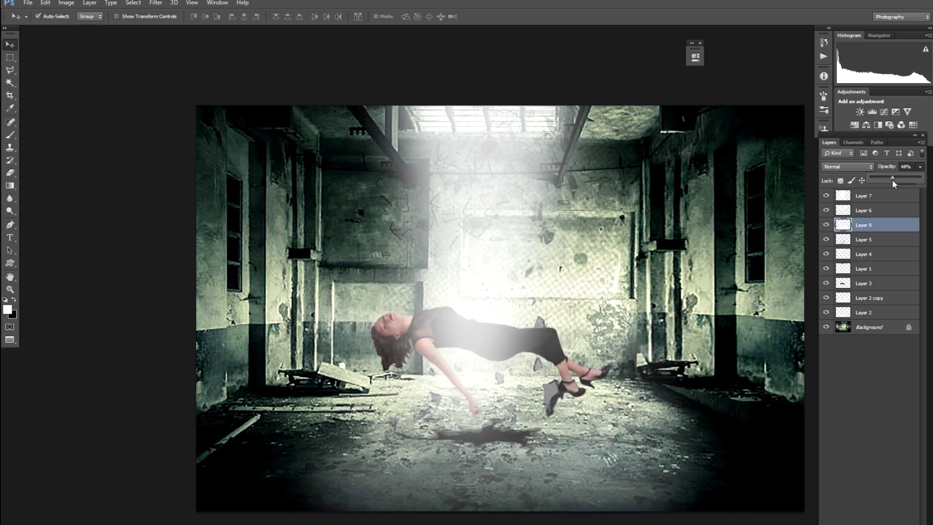
pyautogui.click(478, 404)
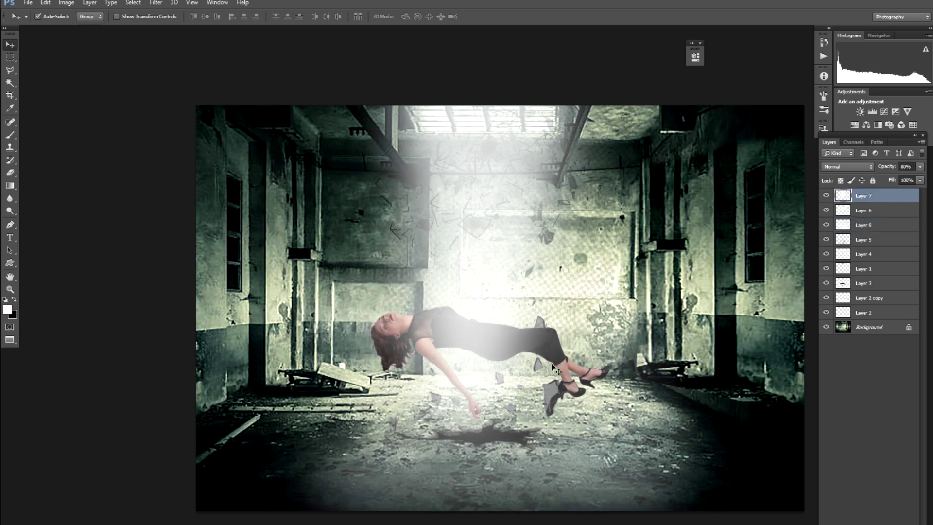
pyautogui.click(843, 286)
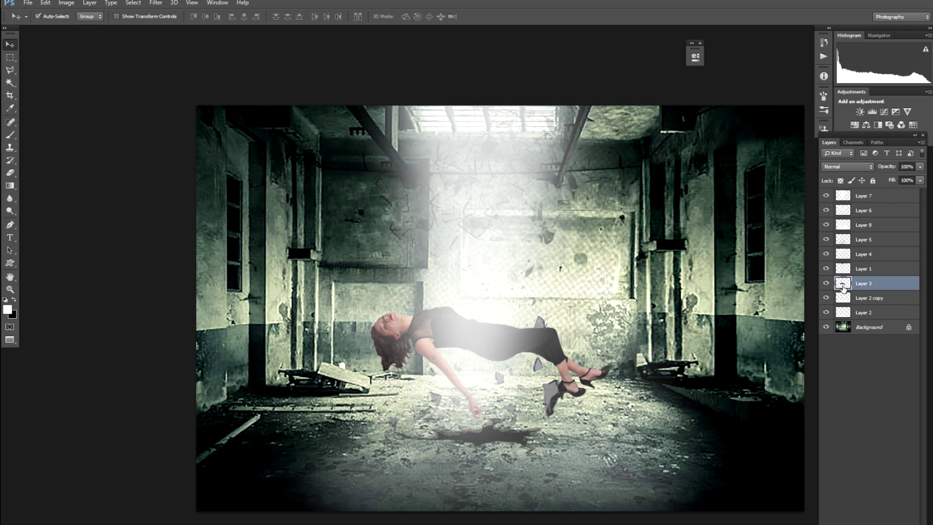
pyautogui.hotkey('ctrl', 't')
pyautogui.moveTo(512, 333); pyautogui.dragTo(512, 275)
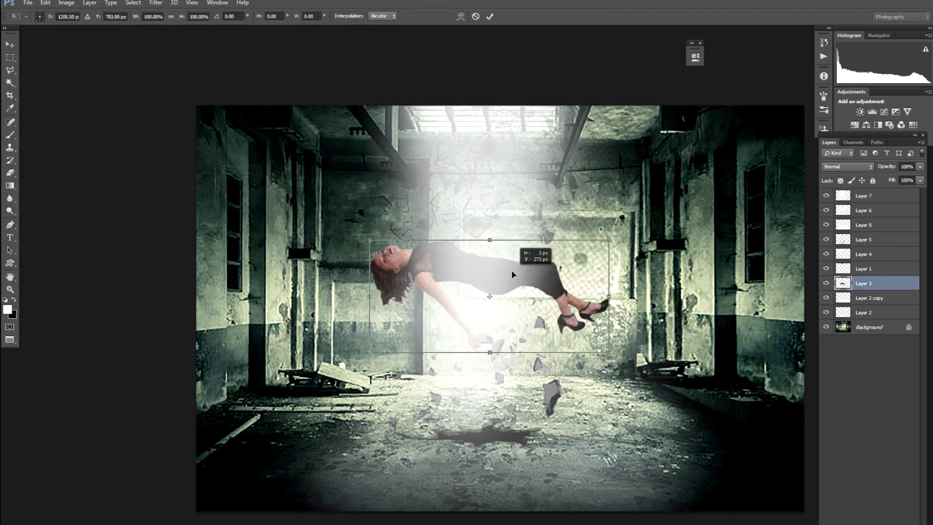
pyautogui.press('Escape')
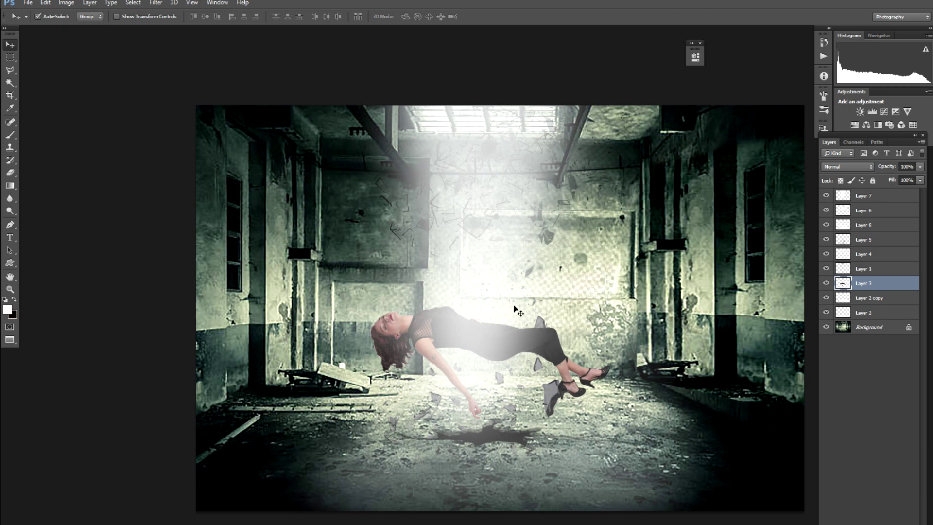
# Step: Add a Color Lookup adjustment layer directly above the Background
pyautogui.moveTo(599, 301); pyautogui.dragTo(520, 309)
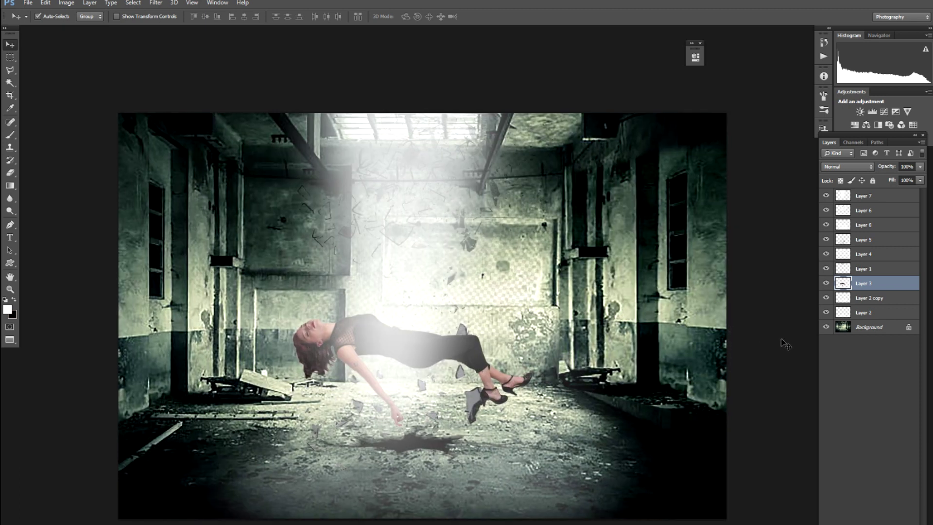
pyautogui.click(845, 329)
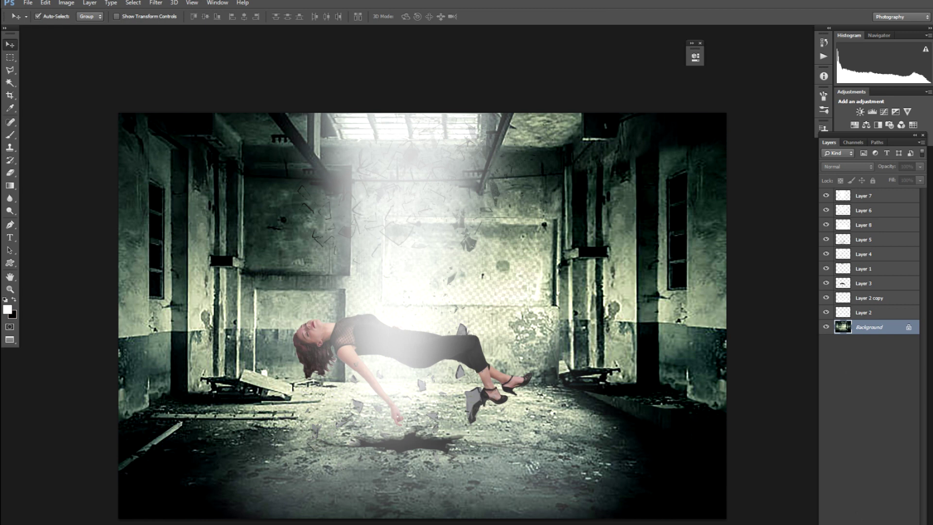
pyautogui.click(869, 524)
pyautogui.click(872, 485)
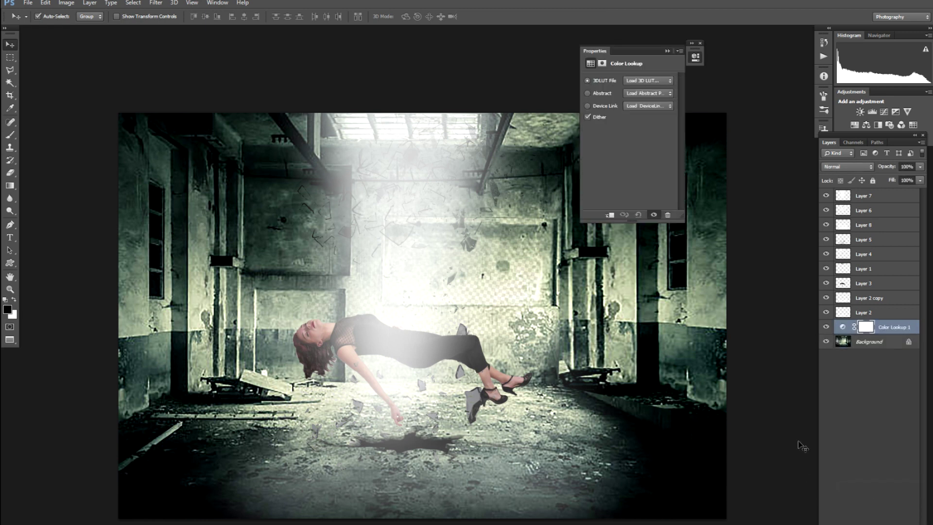
# Step: Go through the 3DLUT presets, settle on FoggyNight.3DL for the room, and select the woman's layer, Layer 3
pyautogui.click(648, 81)
pyautogui.click(660, 126)
pyautogui.press('Down')
pyautogui.press('Down')
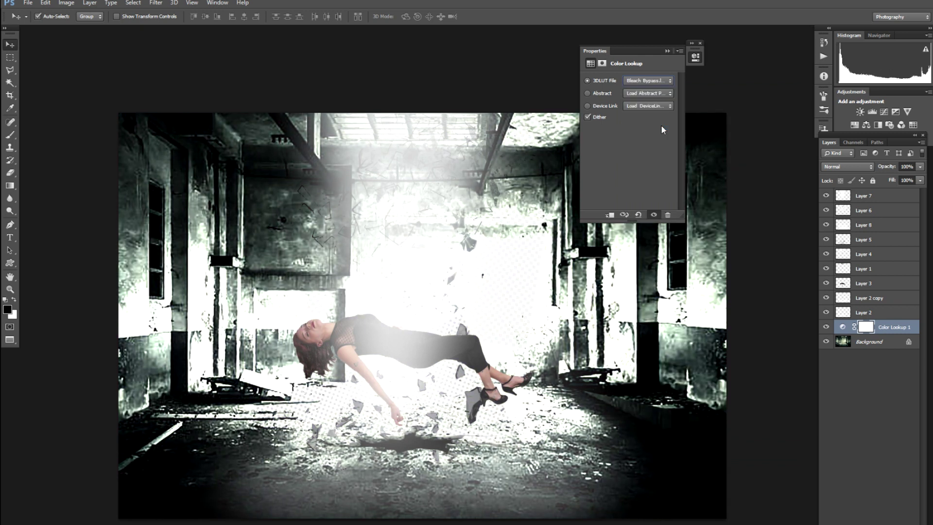
pyautogui.press('Down')
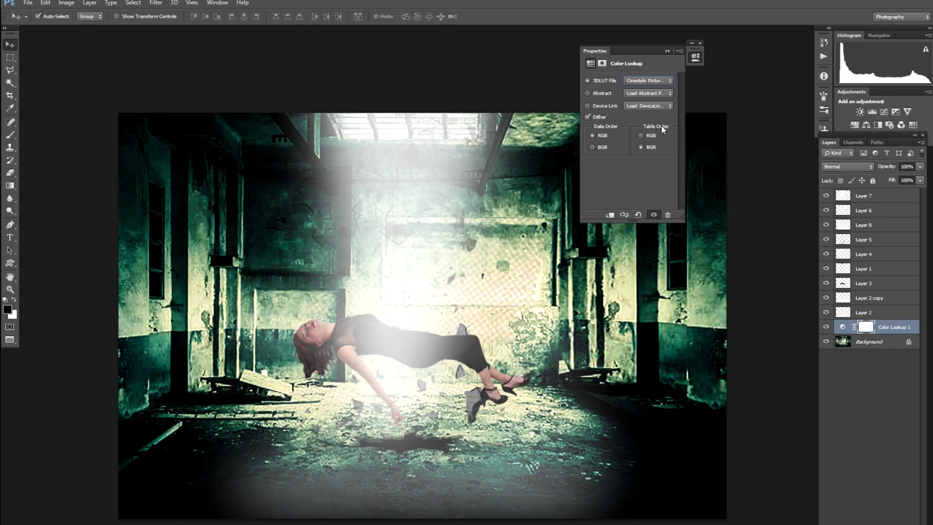
pyautogui.press('Down')
pyautogui.press('Down')
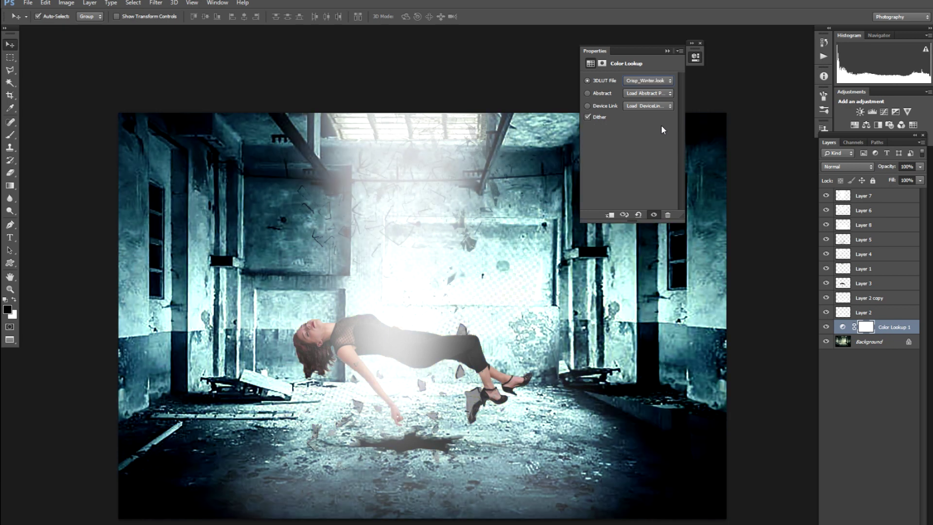
pyautogui.press('Down')
pyautogui.press('Down')
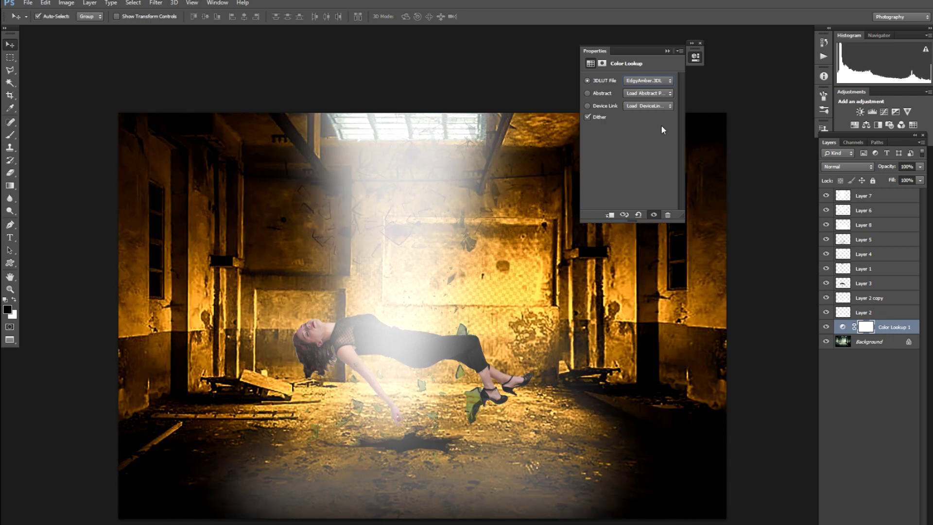
pyautogui.press('Down')
pyautogui.press('Down')
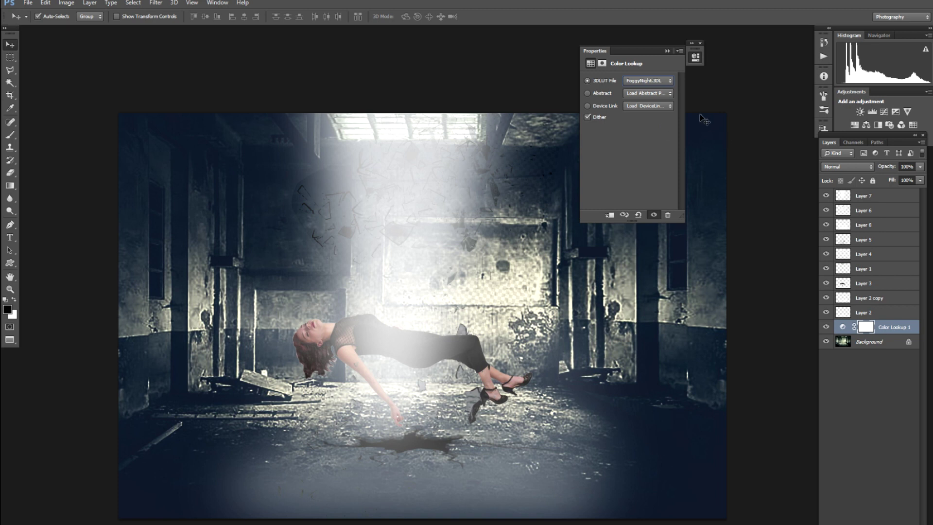
pyautogui.click(666, 50)
pyautogui.press('x')
pyautogui.click(856, 284)
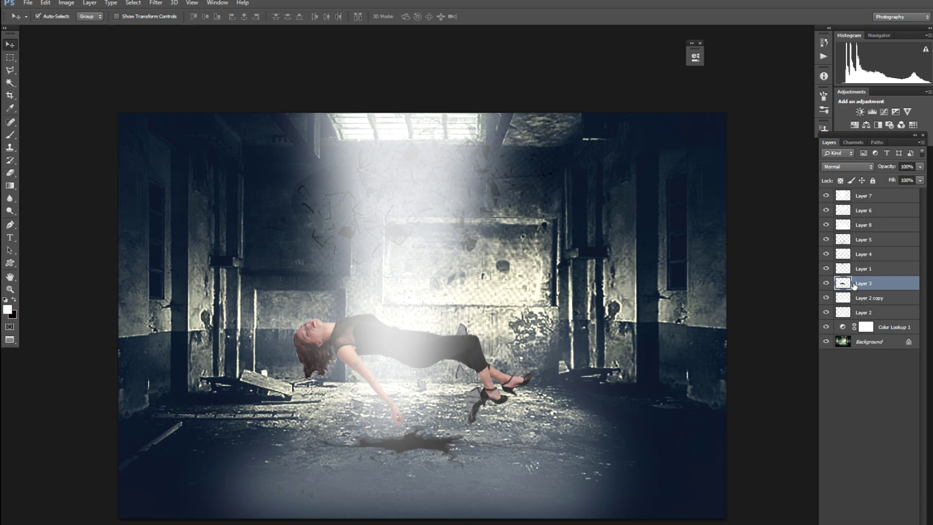
pyautogui.press('l')
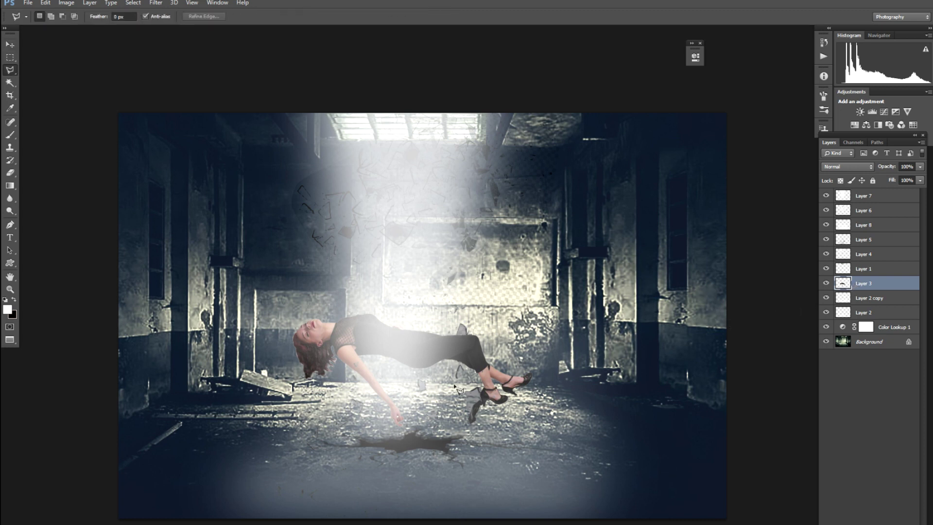
pyautogui.hotkey('shift', 'l')
pyautogui.hotkey('shift', 'l')
pyautogui.moveTo(456, 389)
pyautogui.mouseDown()
pyautogui.moveTo(432, 337)
pyautogui.moveTo(461, 317)
pyautogui.moveTo(517, 329)
pyautogui.moveTo(536, 349)
pyautogui.mouseUp()
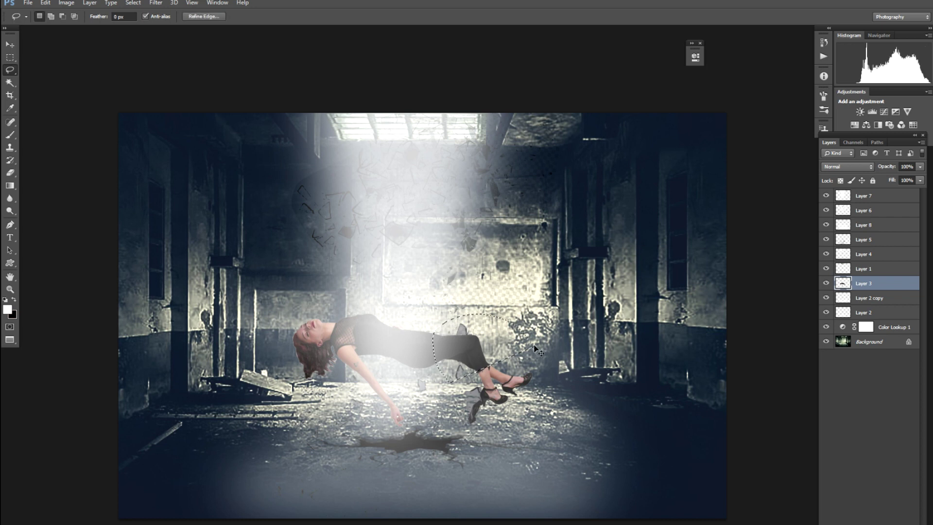
pyautogui.hotkey('ctrl', 'd')
# Step: Duplicate the woman's layer, Layer 3
pyautogui.press('v')
pyautogui.hotkey('ctrl', 'j')
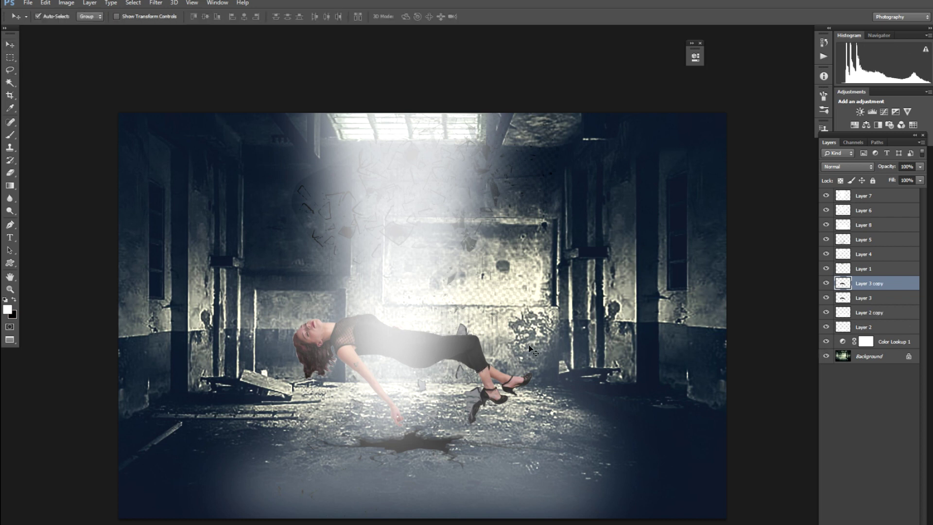
pyautogui.hotkey('ctrl', 't')
pyautogui.rightClick(422, 352)
pyautogui.click(454, 509)
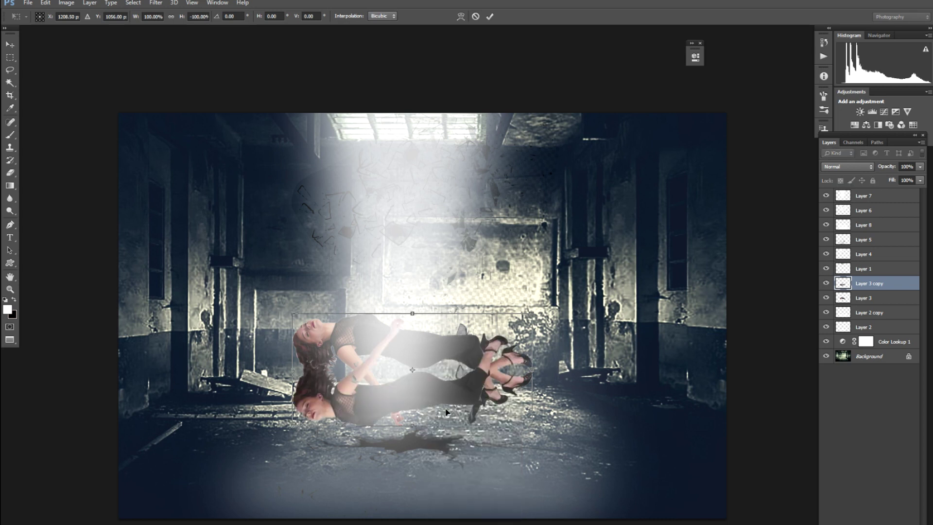
pyautogui.press('Return')
# Step: Move the woman's copy onto the floor beneath her, flip it vertically, and rotate it to about -159.6° over the crack
pyautogui.hotkey('ctrl', 't')
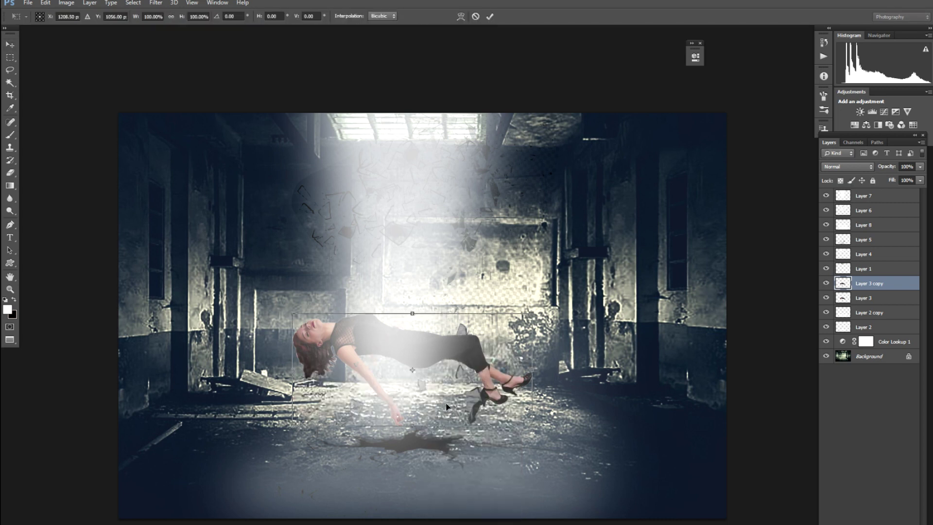
pyautogui.moveTo(451, 386); pyautogui.dragTo(456, 475)
pyautogui.rightClick(468, 455)
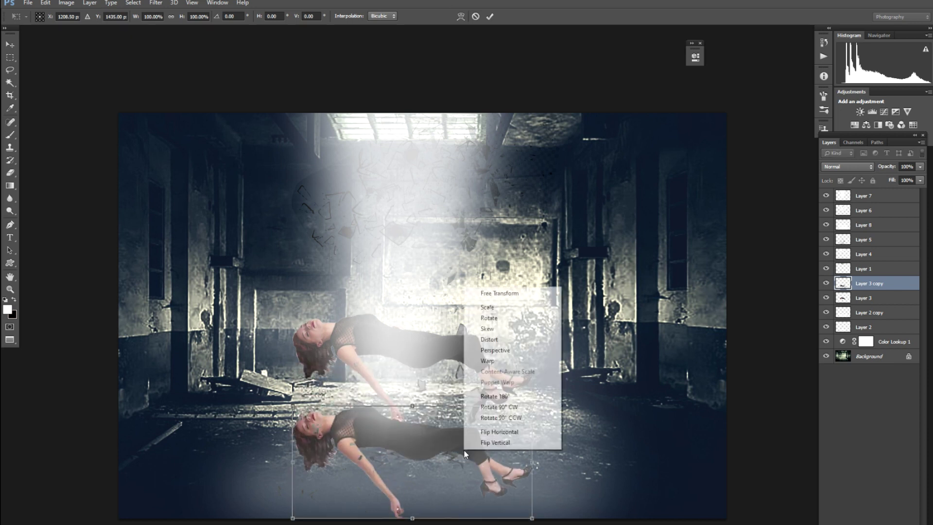
pyautogui.click(485, 442)
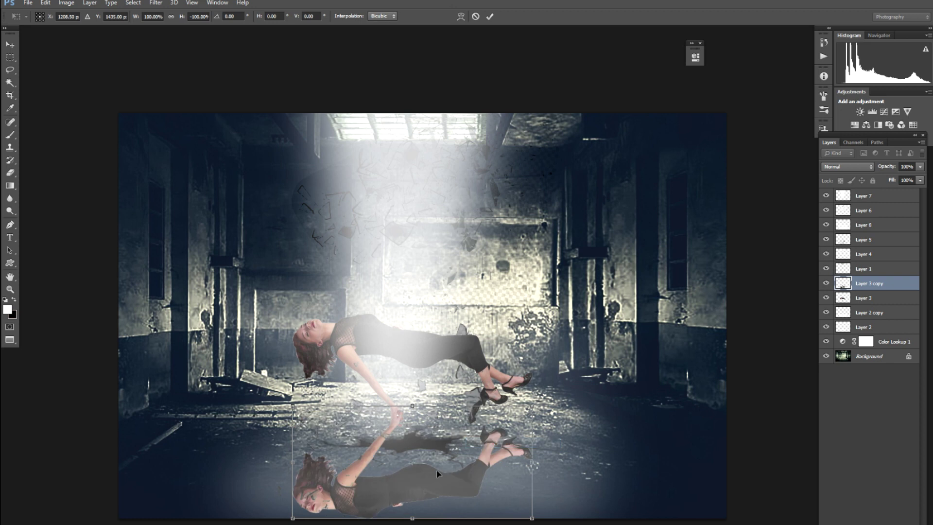
pyautogui.moveTo(576, 463); pyautogui.dragTo(538, 516)
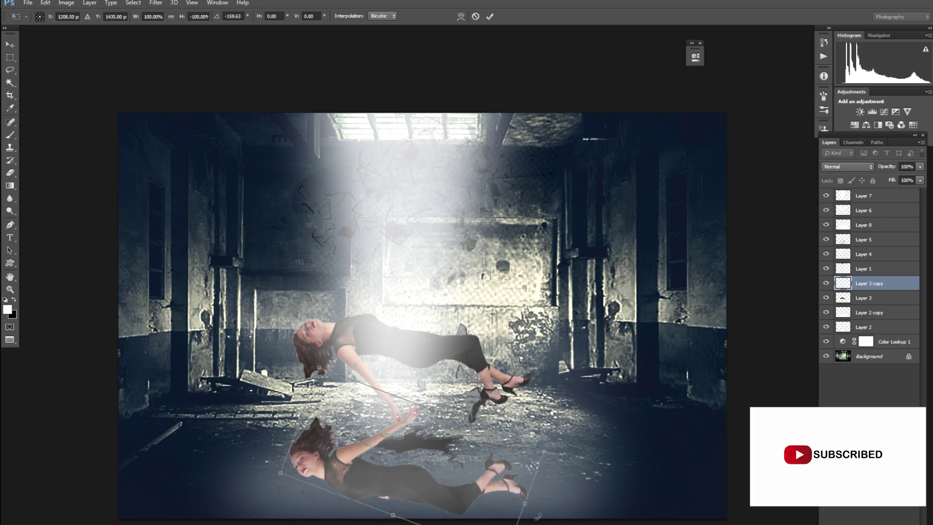
pyautogui.moveTo(425, 485); pyautogui.dragTo(418, 453)
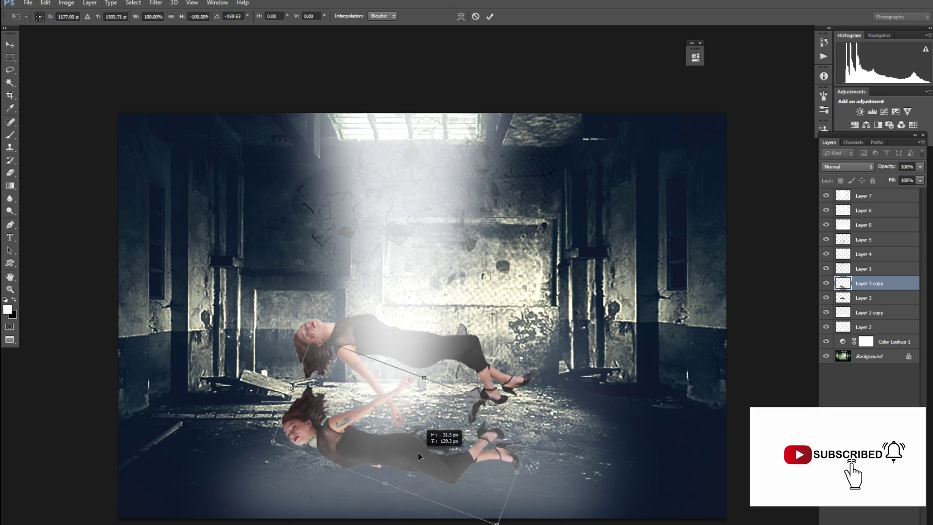
pyautogui.press('Return')
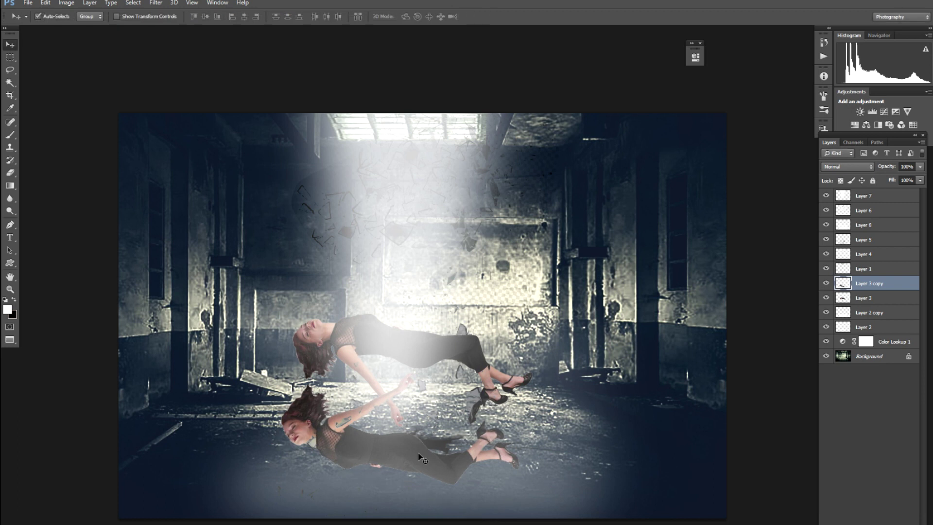
# Step: Turn the flipped copy into a black silhouette with a Hue/Saturation Lightness of -100
pyautogui.hotkey('ctrl', 'u')
pyautogui.moveTo(784, 297); pyautogui.dragTo(677, 302)
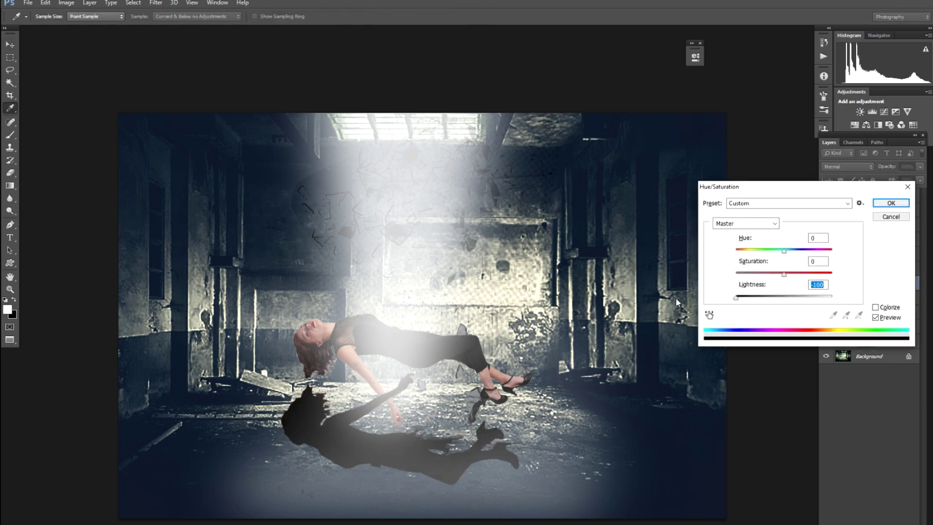
pyautogui.press('Return')
# Step: Erase the outstretched arm from the black silhouette using a larger eraser, and check the result by toggling the layer's visibility
pyautogui.press('e')
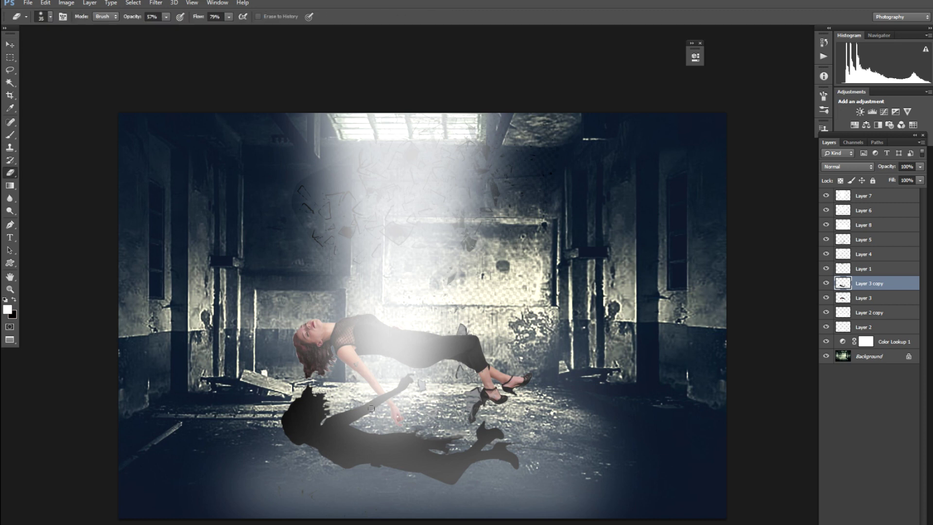
pyautogui.moveTo(357, 416)
pyautogui.mouseDown()
pyautogui.moveTo(391, 388)
pyautogui.moveTo(368, 406)
pyautogui.moveTo(407, 390)
pyautogui.moveTo(410, 382)
pyautogui.moveTo(398, 385)
pyautogui.moveTo(409, 378)
pyautogui.moveTo(389, 394)
pyautogui.moveTo(400, 396)
pyautogui.moveTo(378, 396)
pyautogui.moveTo(349, 415)
pyautogui.moveTo(375, 412)
pyautogui.mouseUp()
pyautogui.press(']')
pyautogui.press(']')
pyautogui.press(']')
pyautogui.press(']')
pyautogui.press(']')
pyautogui.press(']')
pyautogui.press('v')
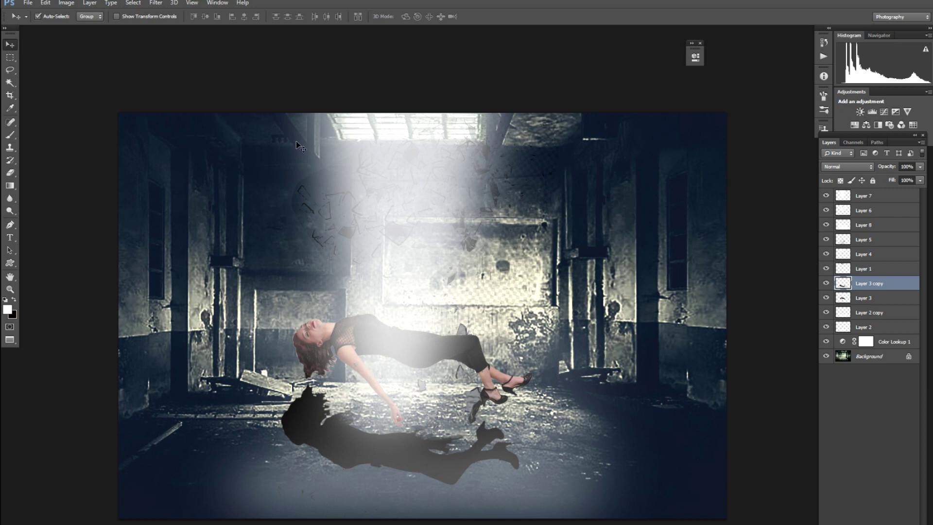
pyautogui.click(827, 283)
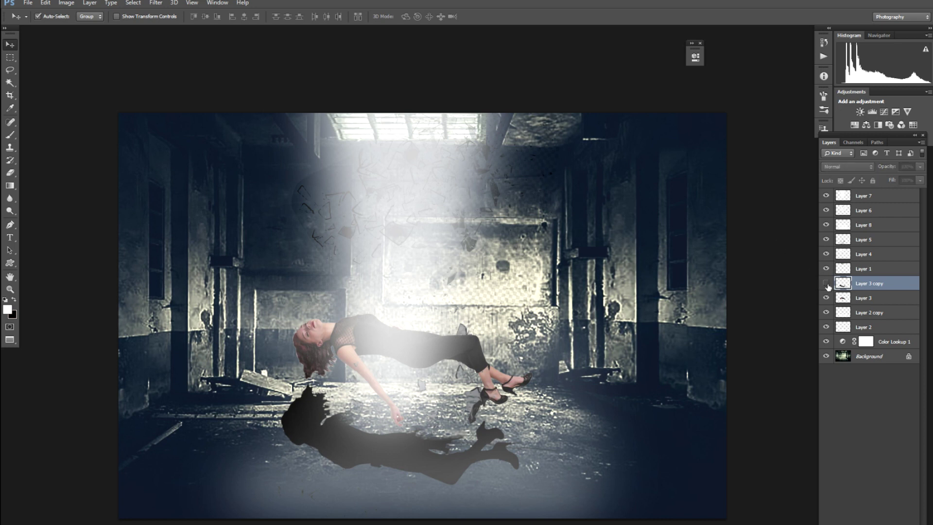
pyautogui.click(827, 283)
# Step: Try a Motion Blur on the silhouette with a 63° angle and a distance of 144 pixels
pyautogui.click(158, 4)
pyautogui.moveTo(263, 110)
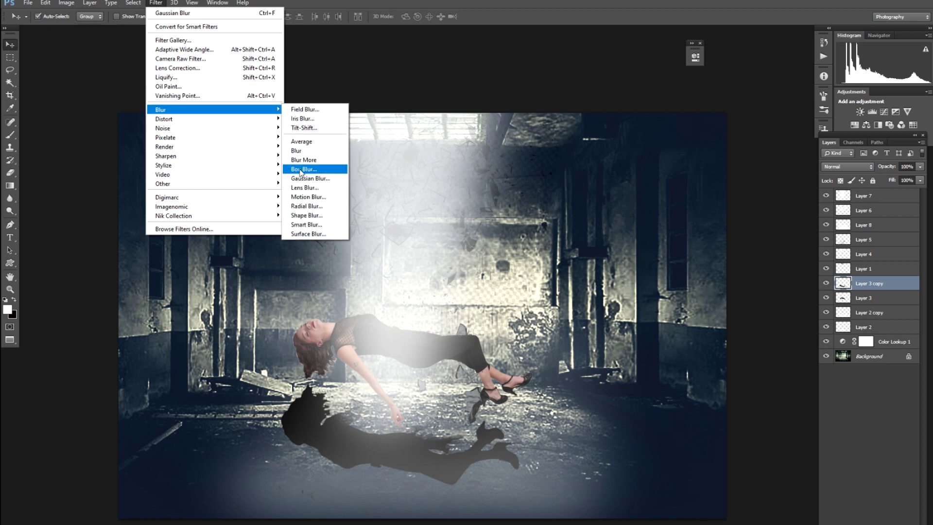
pyautogui.click(306, 197)
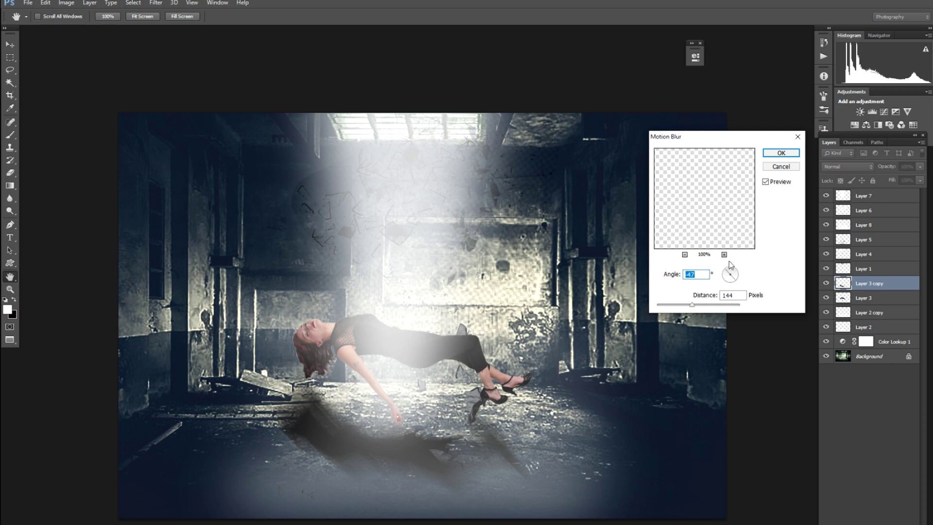
pyautogui.click(726, 280)
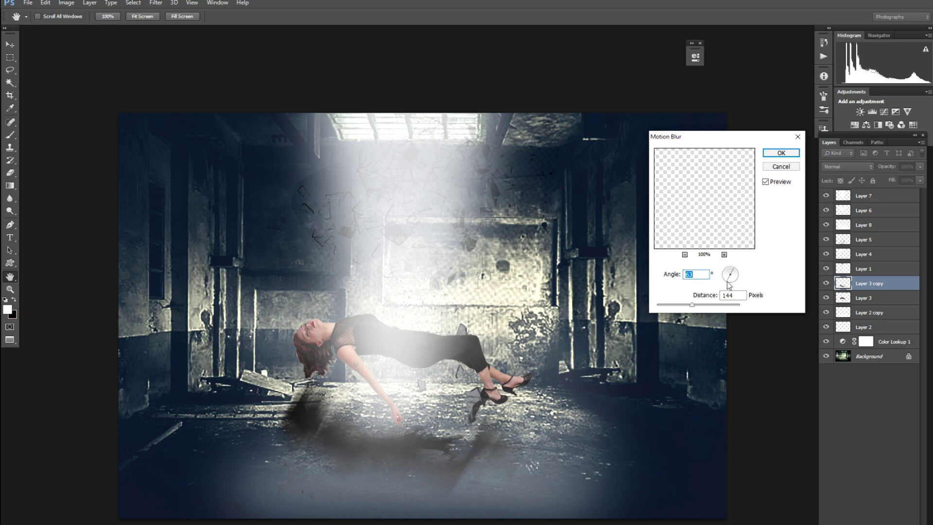
pyautogui.press('Return')
# Step: Try the blurred shadow at 40% and 56% opacity, and revert the silhouette to its unblurred state at 100% opacity
pyautogui.press('4')
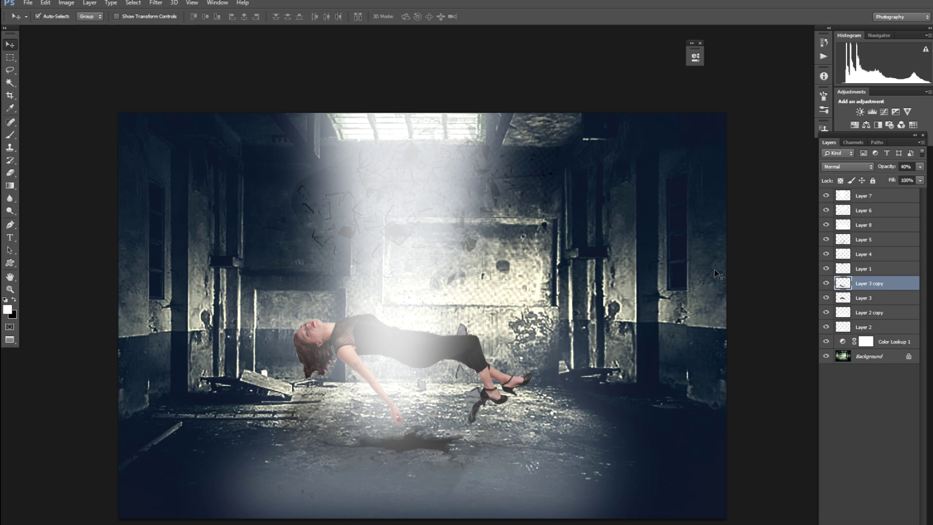
pyautogui.press('5')
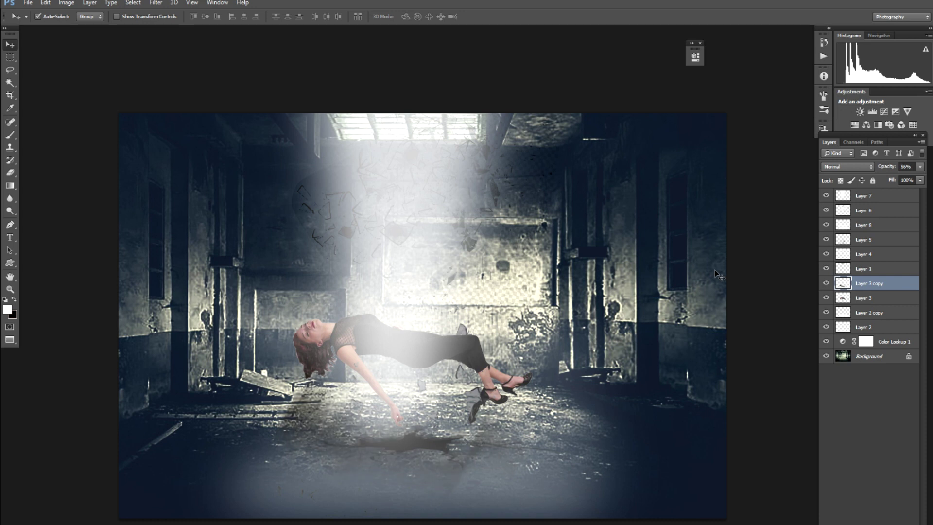
pyautogui.press('4')
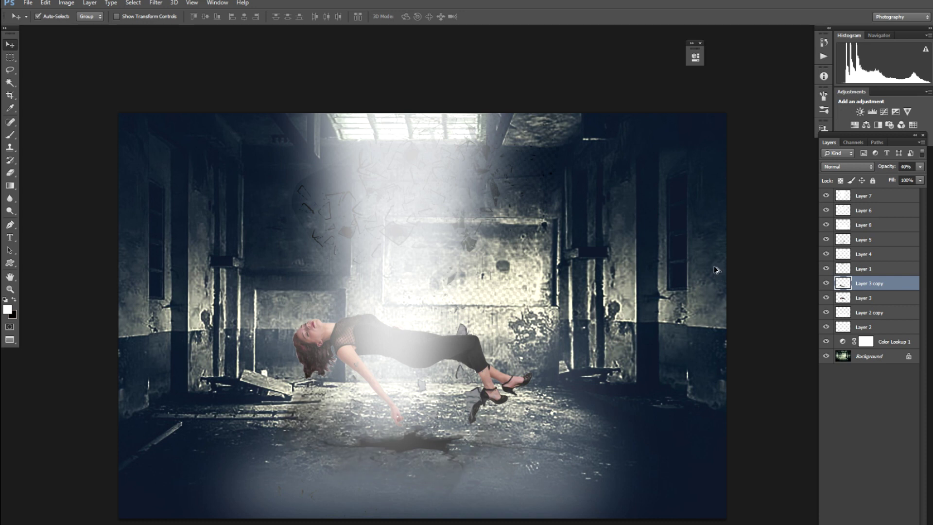
pyautogui.press('0')
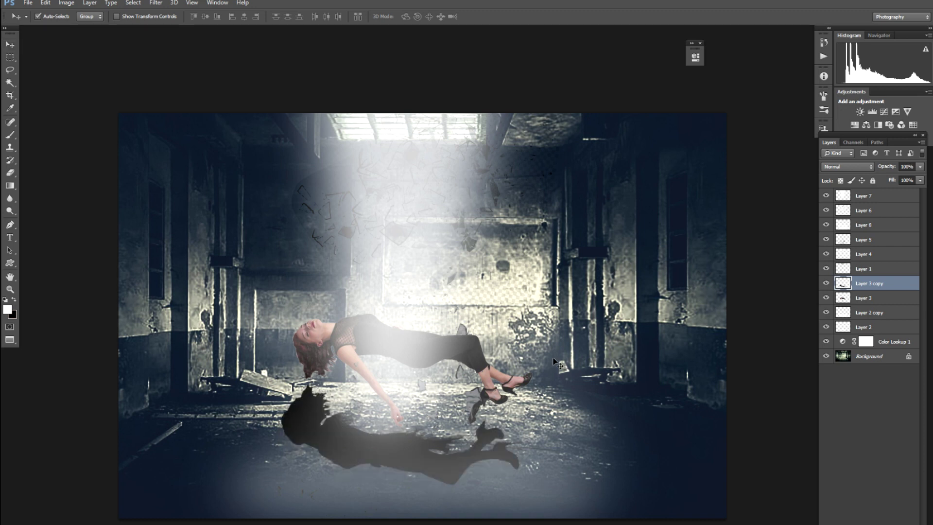
# Step: Distort the black silhouette with Free Transform, pulling its lower-left corner outward so the shadow stretches across the floor
pyautogui.hotkey('ctrl', 't')
pyautogui.moveTo(280, 489); pyautogui.dragTo(210, 505)
pyautogui.press('Return')
pyautogui.hotkey('ctrl', 't')
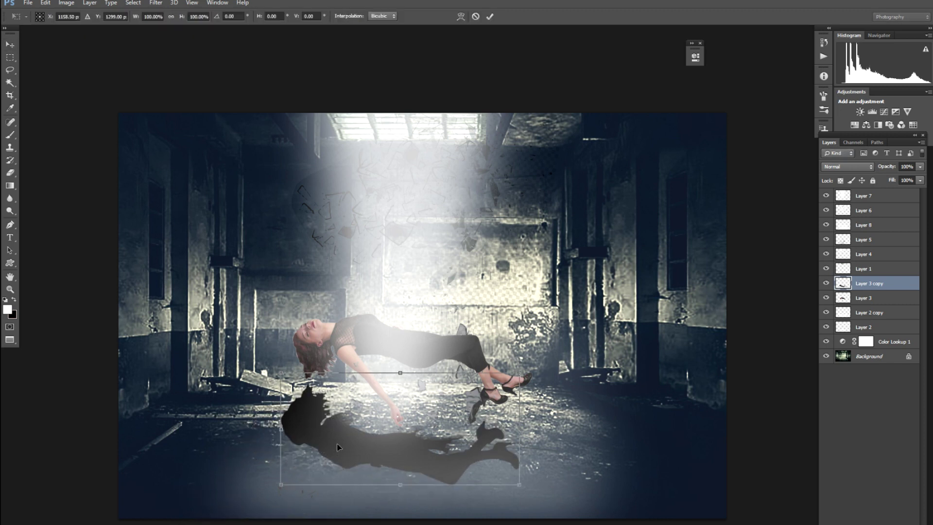
pyautogui.rightClick(337, 444)
pyautogui.click(384, 333)
pyautogui.moveTo(286, 487); pyautogui.dragTo(119, 524)
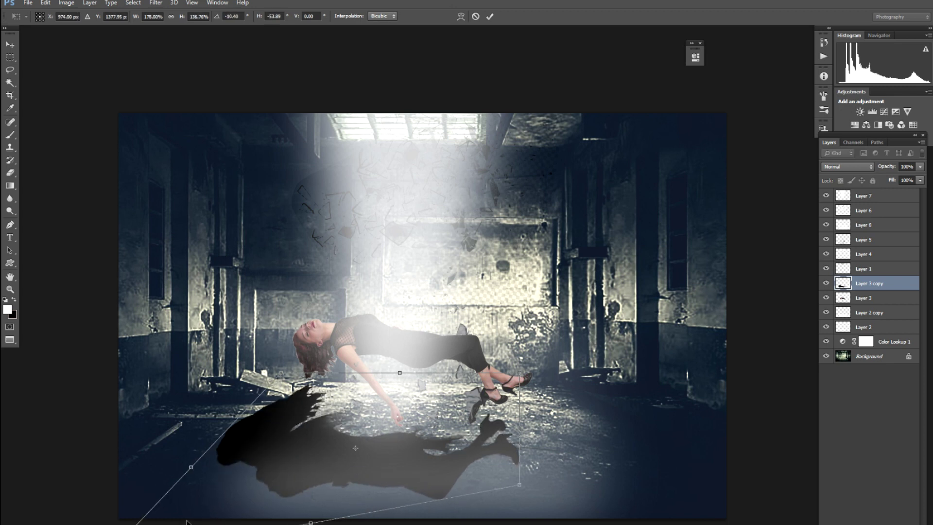
pyautogui.press('Return')
# Step: Place the silhouette layer directly above Color Lookup 1 and set its opacity to 34%
pyautogui.hotkey('ctrl', '[')
pyautogui.hotkey('ctrl', '[')
pyautogui.hotkey('ctrl', '[')
pyautogui.hotkey('ctrl', '[')
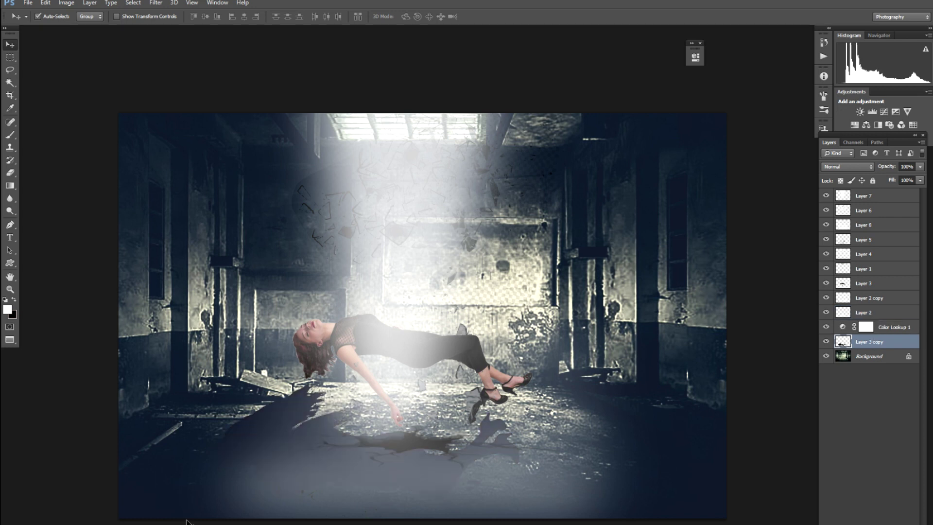
pyautogui.hotkey('ctrl', ']')
pyautogui.press('2')
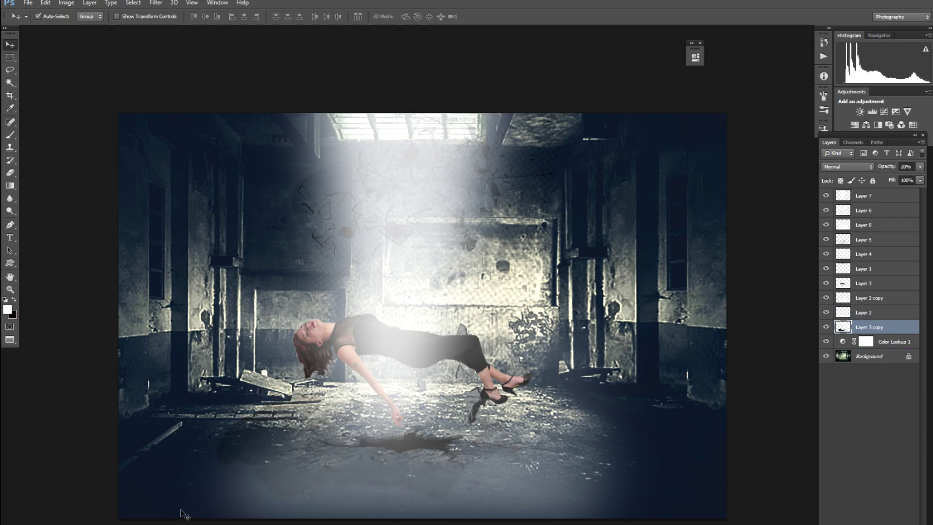
pyautogui.press('3')
pyautogui.press('4')
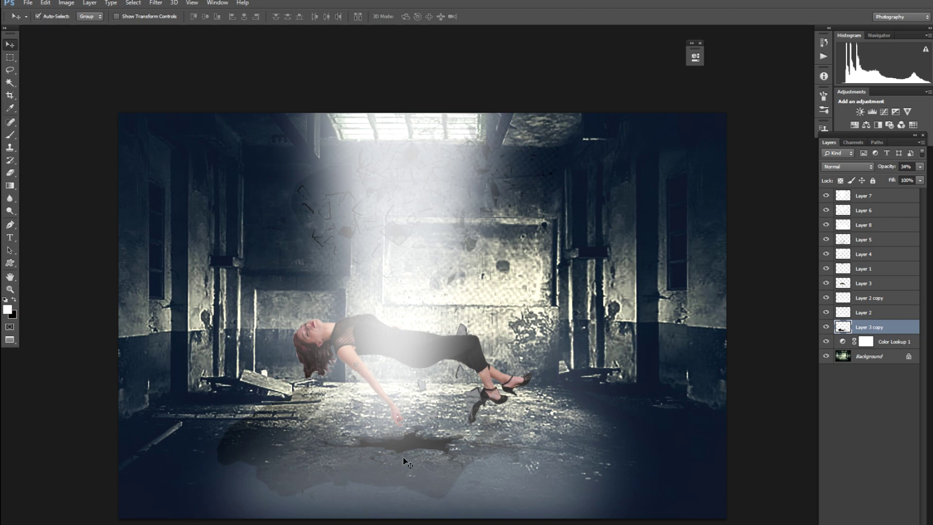
# Step: Soften the floor shadow with a Gaussian Blur of 20.9 pixels radius
pyautogui.hotkey('alt', 't')
pyautogui.press('b')
pyautogui.press('g')
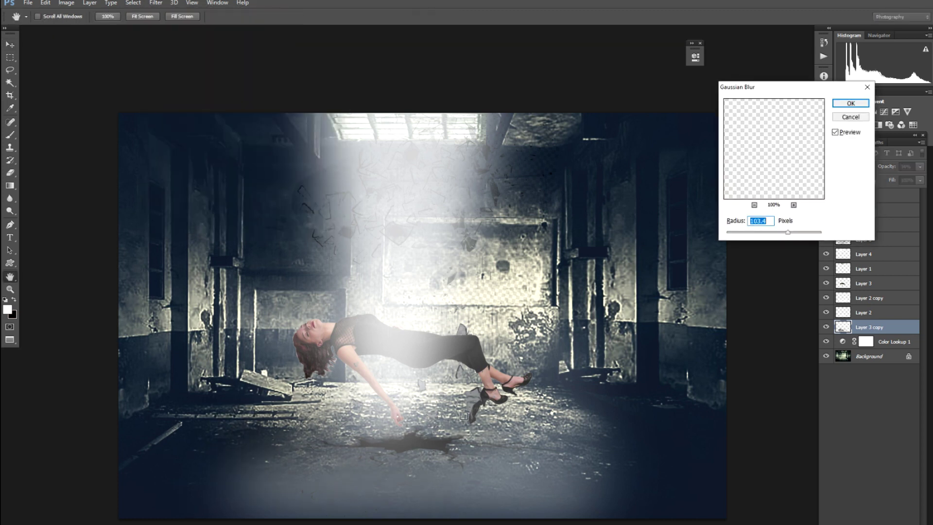
pyautogui.moveTo(768, 233); pyautogui.dragTo(767, 233)
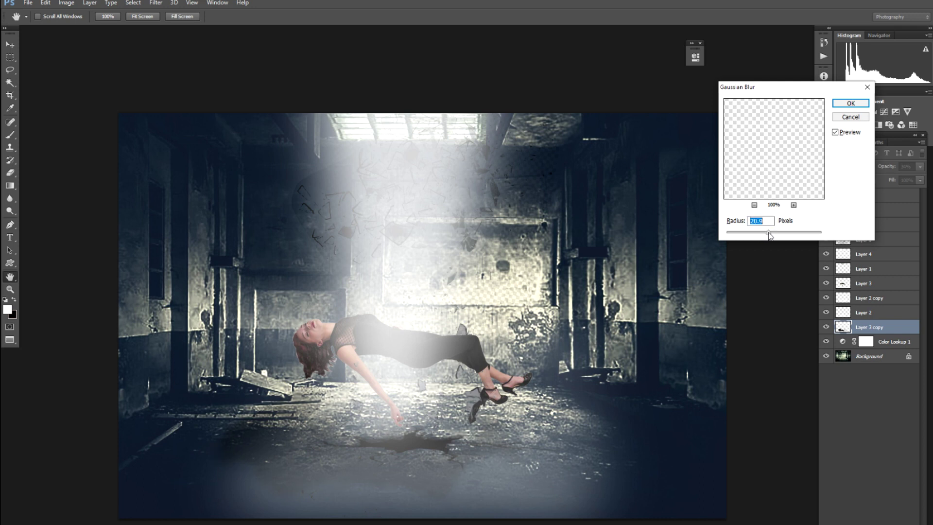
pyautogui.press('Return')
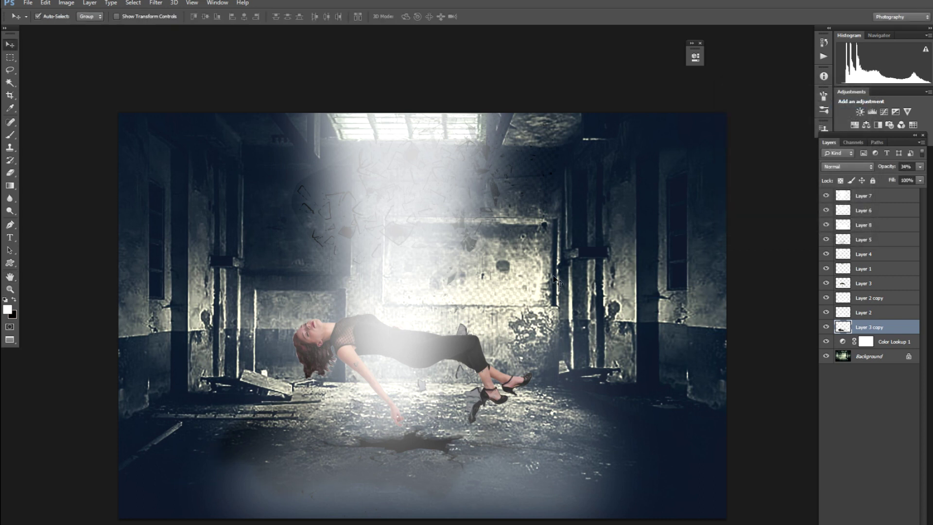
# Step: Toggle the visibility of the layers from Layer 3 up to Layer 6 to examine what each contributes to the composite
pyautogui.moveTo(554, 279); pyautogui.dragTo(523, 290)
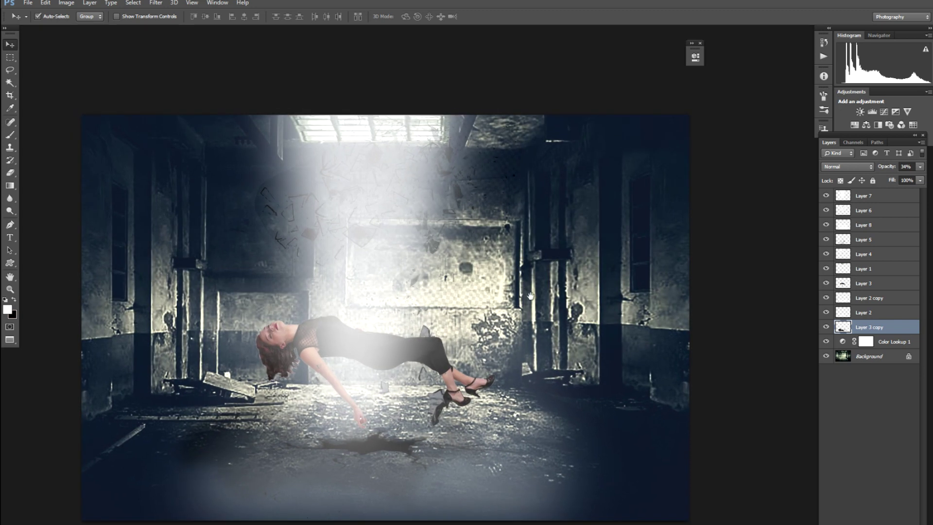
pyautogui.click(826, 282)
pyautogui.click(826, 282)
pyautogui.click(826, 266)
pyautogui.click(825, 267)
pyautogui.click(825, 253)
pyautogui.click(826, 253)
pyautogui.click(825, 240)
pyautogui.click(825, 240)
pyautogui.click(827, 224)
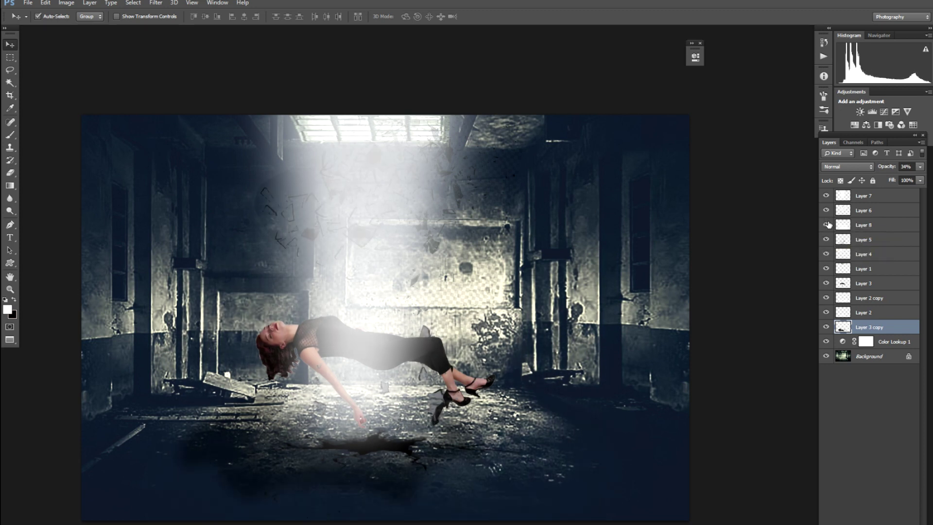
pyautogui.click(826, 224)
pyautogui.click(826, 211)
pyautogui.click(825, 210)
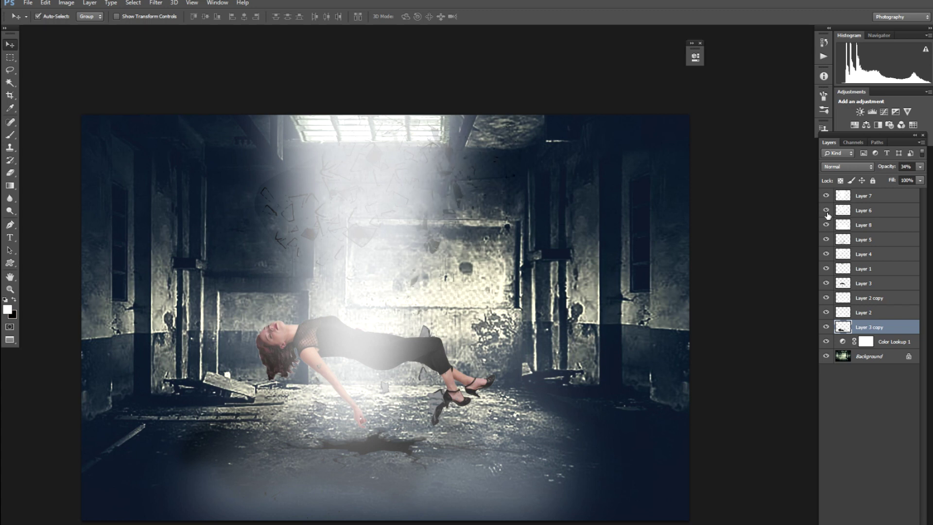
pyautogui.click(826, 225)
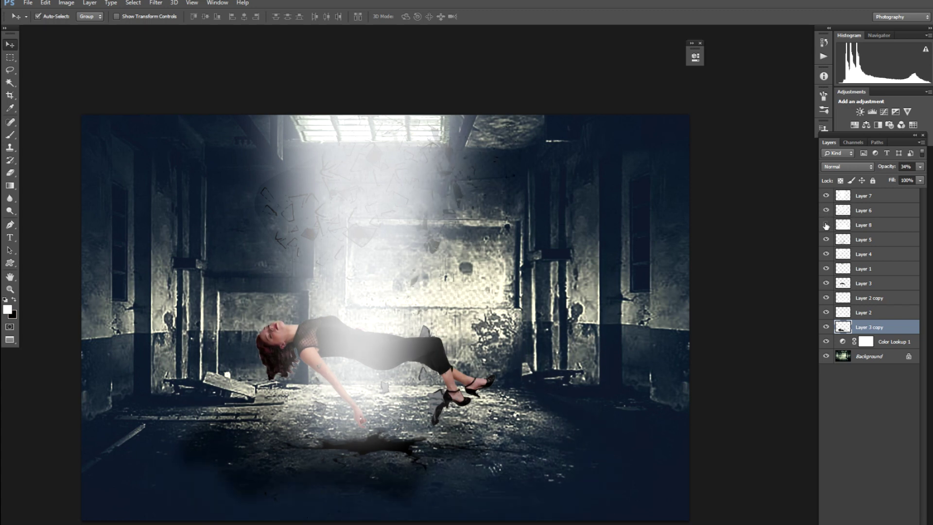
pyautogui.click(827, 225)
pyautogui.click(826, 211)
pyautogui.click(826, 211)
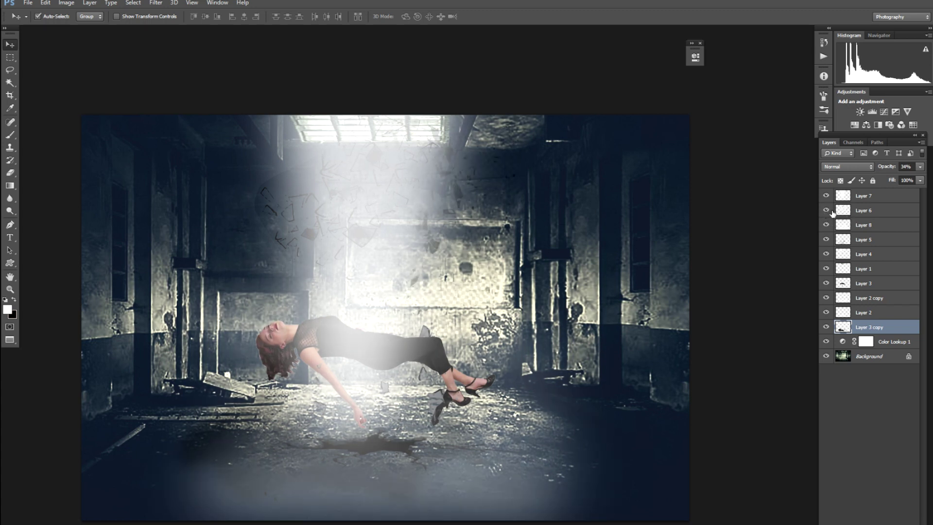
# Step: Reduce the opacity of the Multiply layer, Layer 6, to 59%
pyautogui.click(843, 210)
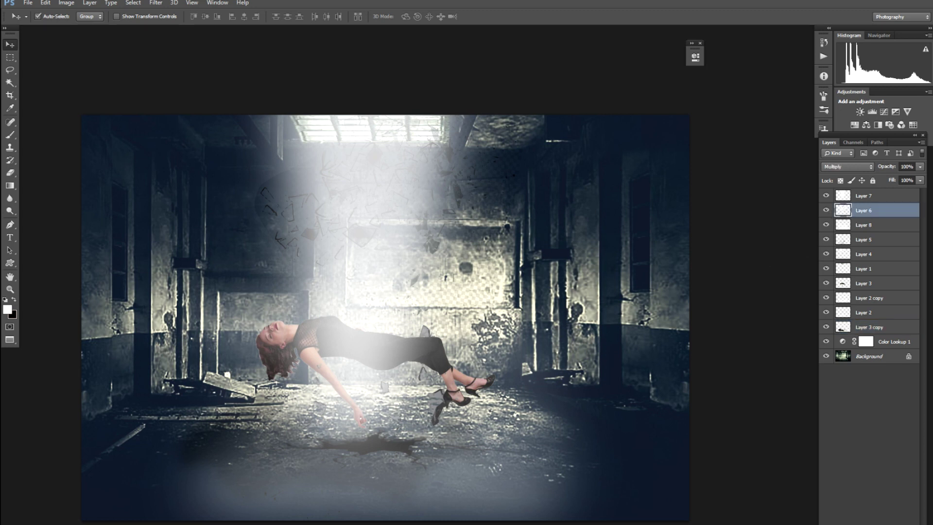
pyautogui.press('XF86AudioRaiseVolume')
pyautogui.press('XF86AudioRaiseVolume')
pyautogui.click(920, 169)
pyautogui.moveTo(905, 179); pyautogui.dragTo(899, 180)
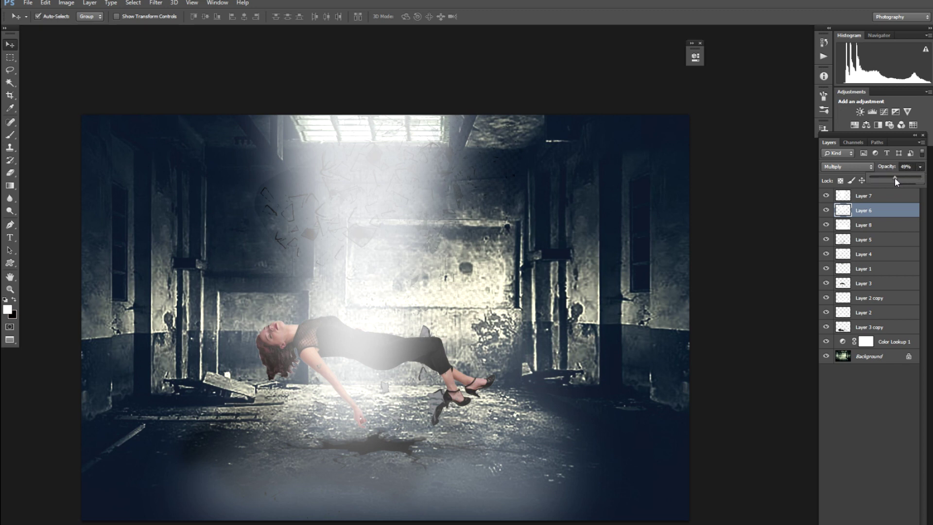
pyautogui.click(868, 435)
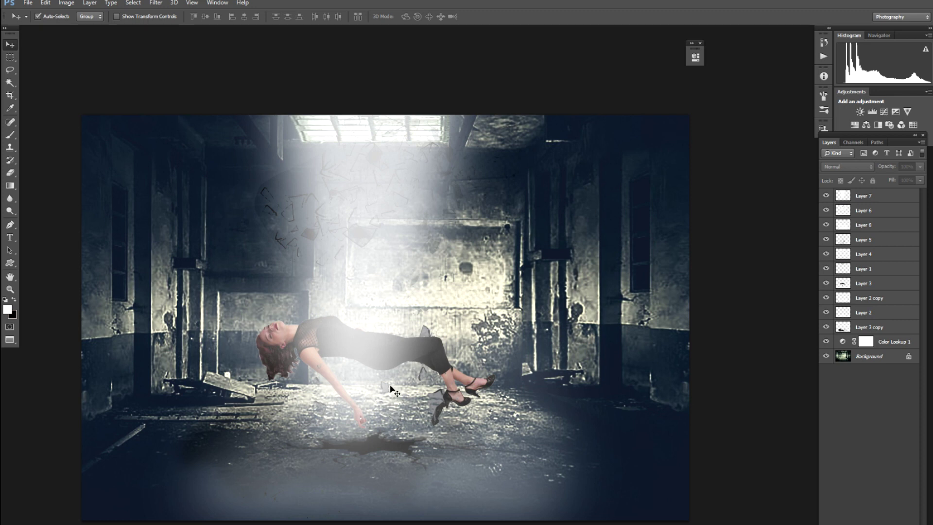
# Step: Hide the woman's layer, Layer 3, and try merging all the other layers into the Background
pyautogui.click(843, 283)
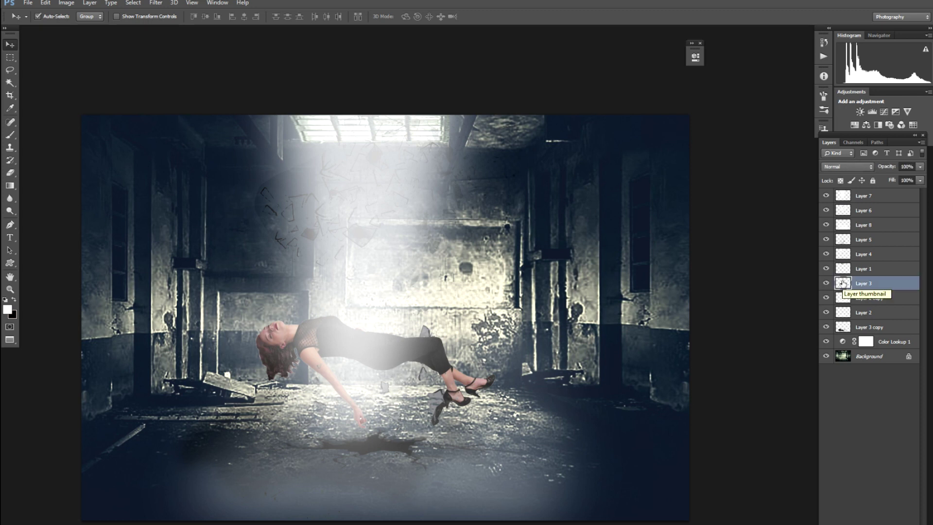
pyautogui.click(825, 283)
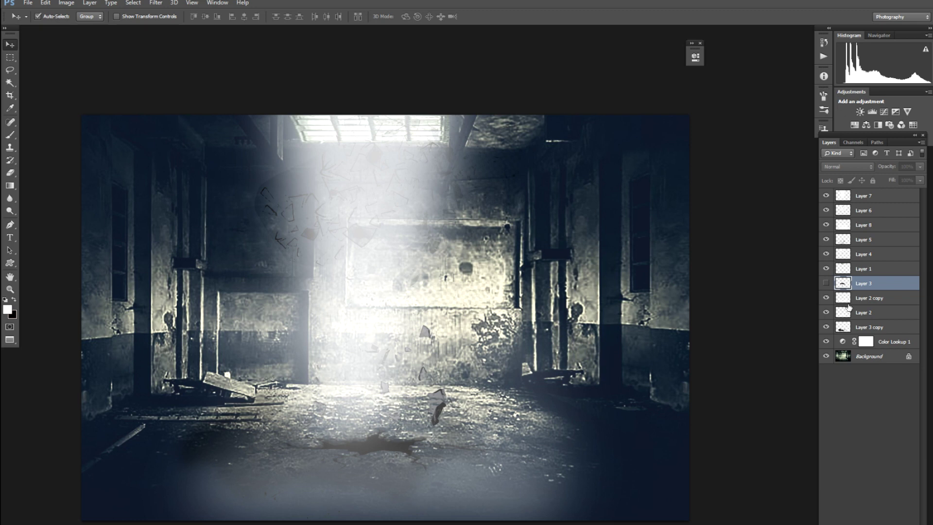
pyautogui.click(864, 360)
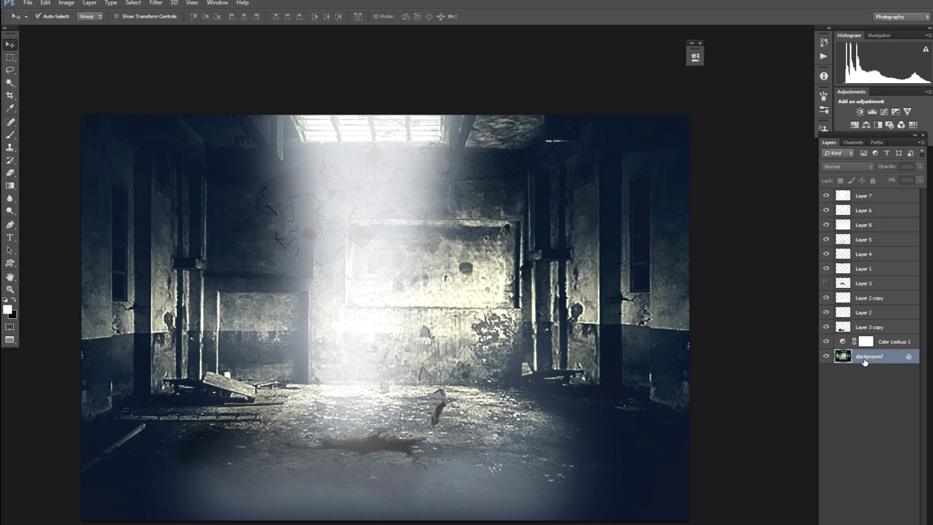
pyautogui.keyDown('alt'); pyautogui.click(865, 343); pyautogui.keyUp('alt')
pyautogui.click(861, 329)
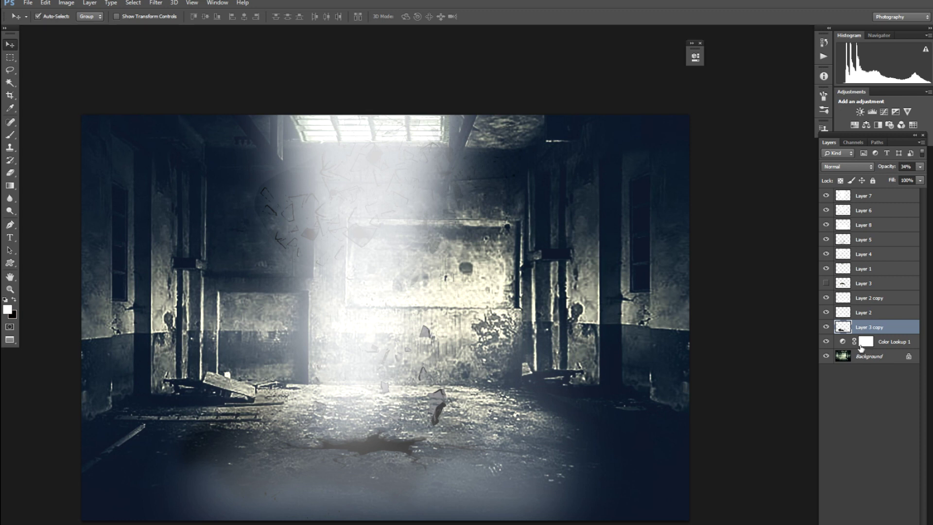
pyautogui.keyDown('ctrl'); pyautogui.click(873, 360); pyautogui.keyUp('ctrl')
pyautogui.hotkey('ctrl', 'a')
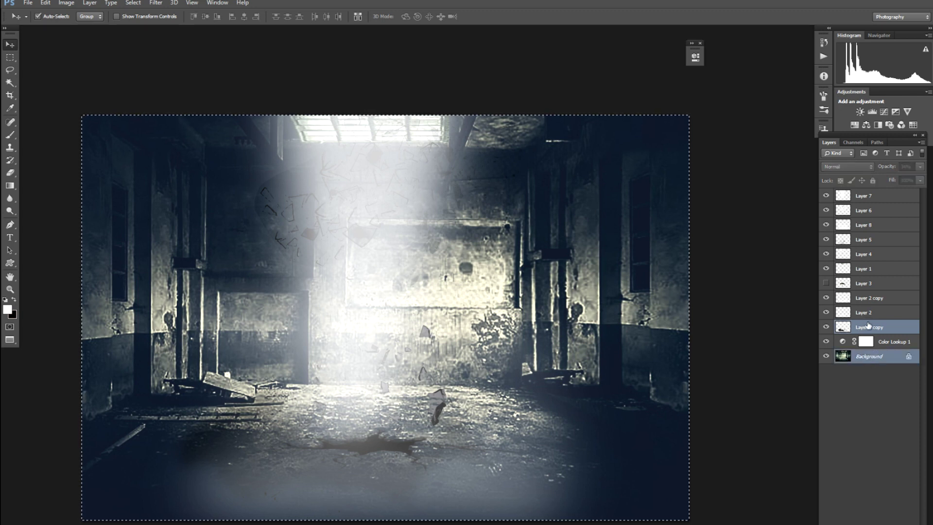
pyautogui.keyDown('ctrl'); pyautogui.click(885, 343); pyautogui.keyUp('ctrl')
pyautogui.keyDown('ctrl'); pyautogui.click(863, 312); pyautogui.keyUp('ctrl')
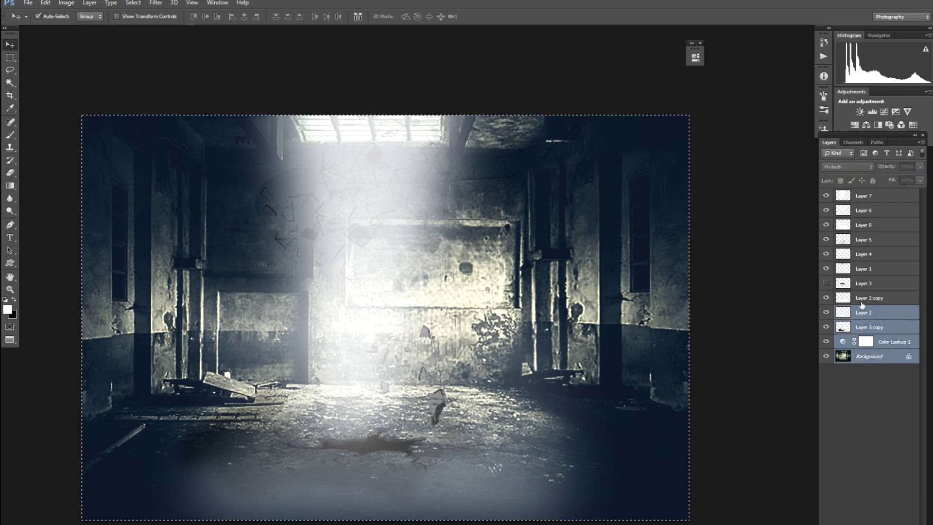
pyautogui.keyDown('ctrl'); pyautogui.click(861, 298); pyautogui.keyUp('ctrl')
pyautogui.keyDown('ctrl'); pyautogui.click(862, 268); pyautogui.keyUp('ctrl')
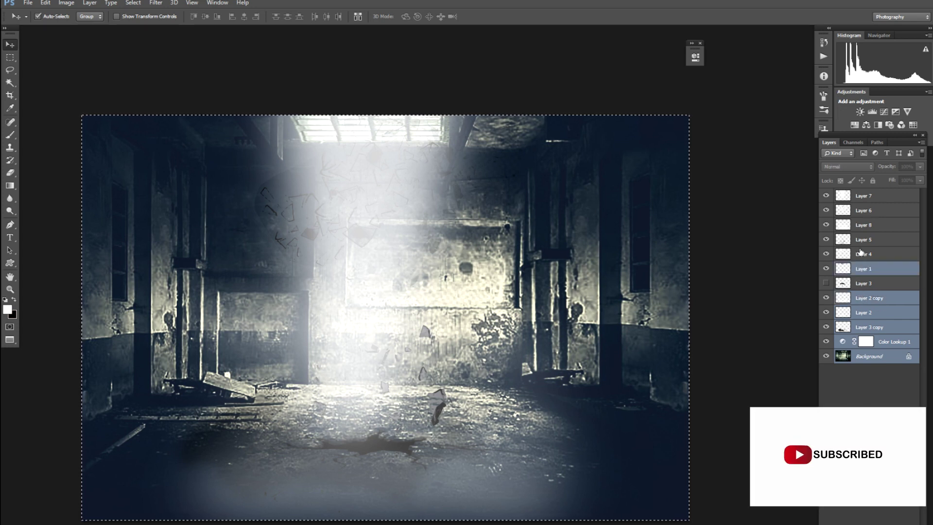
pyautogui.keyDown('ctrl'); pyautogui.click(862, 254); pyautogui.keyUp('ctrl')
pyautogui.keyDown('ctrl'); pyautogui.click(862, 239); pyautogui.keyUp('ctrl')
pyautogui.keyDown('ctrl'); pyautogui.click(863, 225); pyautogui.keyUp('ctrl')
pyautogui.keyDown('ctrl'); pyautogui.click(865, 211); pyautogui.keyUp('ctrl')
pyautogui.keyDown('ctrl'); pyautogui.click(868, 195); pyautogui.keyUp('ctrl')
pyautogui.hotkey('ctrl', 'e')
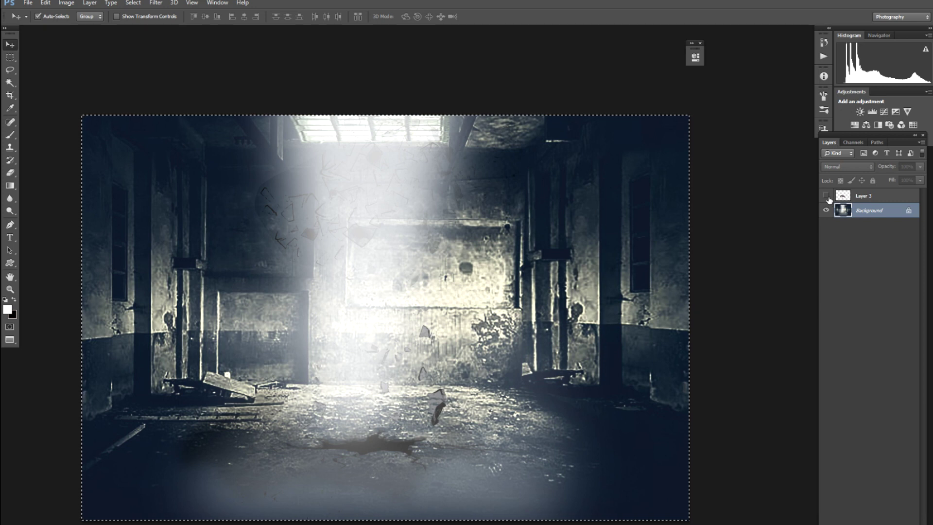
# Step: Toggle the woman's layer over the merged background, undo the merge, and show the woman again
pyautogui.click(826, 196)
pyautogui.click(827, 197)
pyautogui.hotkey('ctrl', 'alt', 'z')
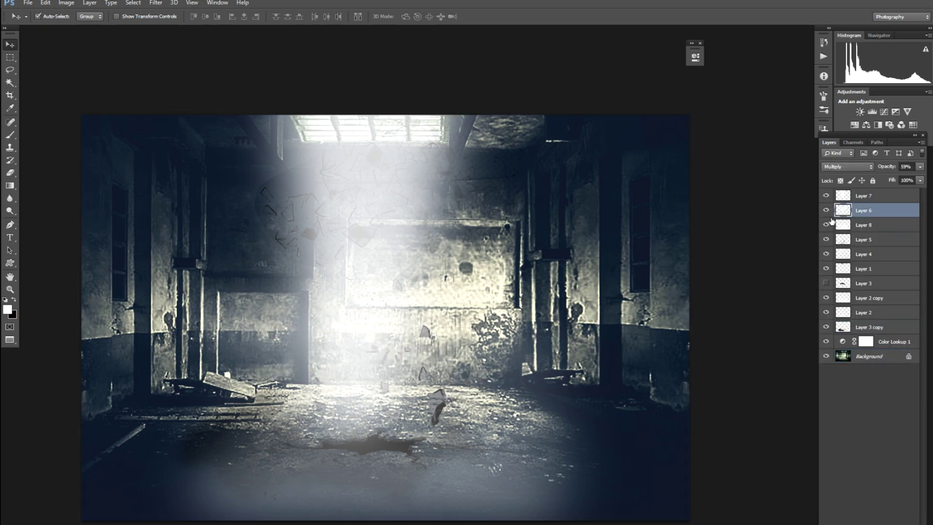
pyautogui.click(826, 283)
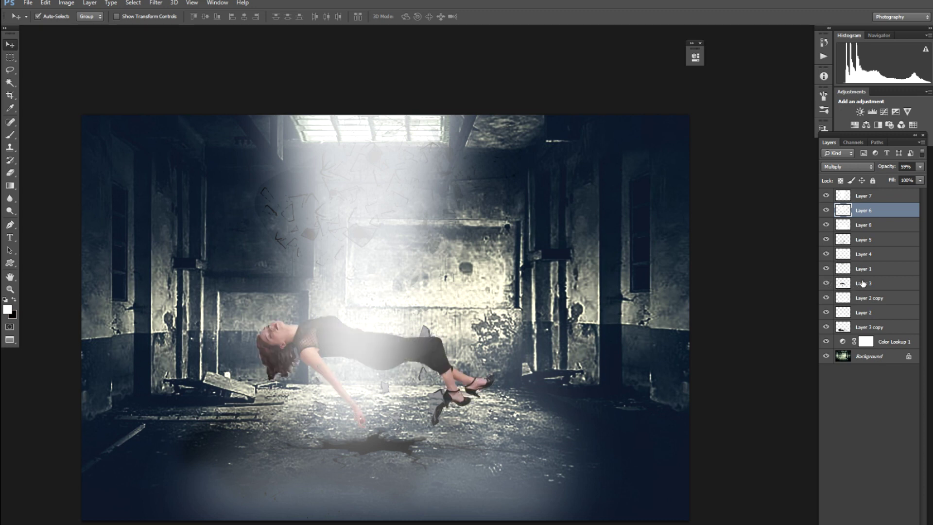
# Step: Duplicate the woman's layer, rename the duplicate as Copy, and convert it to a Smart Object
pyautogui.rightClick(862, 283)
pyautogui.click(893, 430)
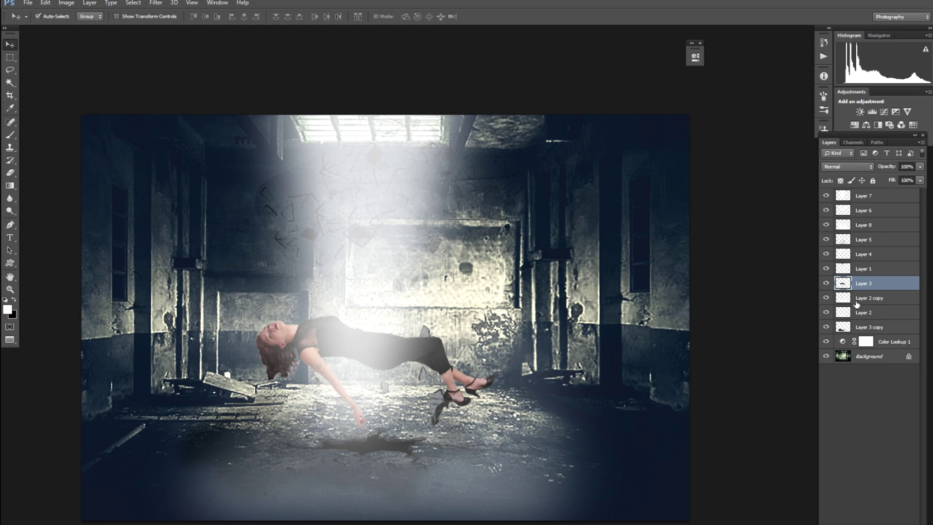
pyautogui.hotkey('ctrl', 'j')
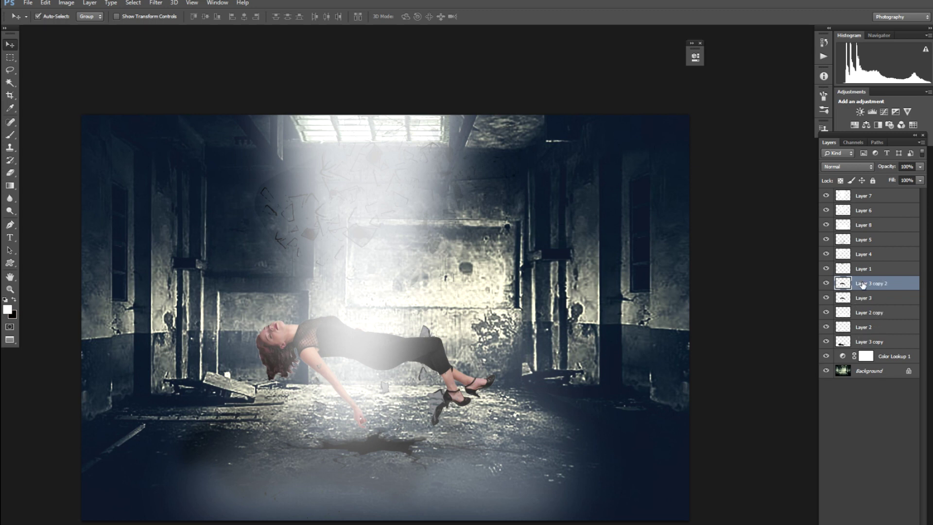
pyautogui.write('c')
pyautogui.rightClick(858, 290)
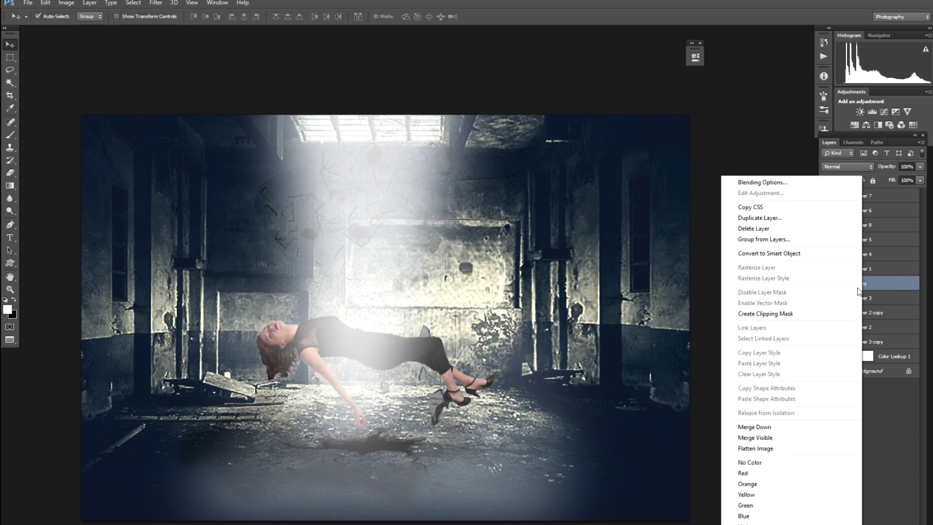
pyautogui.click(793, 253)
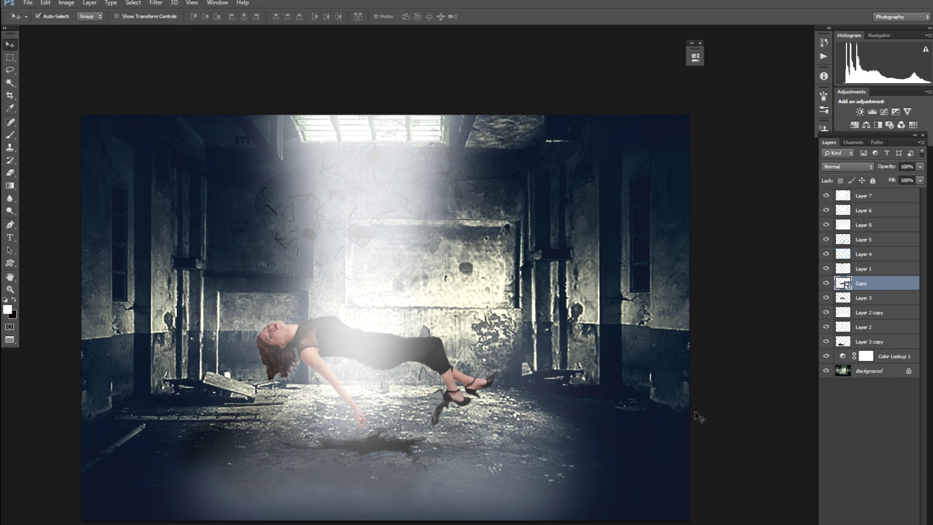
# Step: Open the Timeline and create a video timeline, arranging the workspace so the image and the layer tracks are visible
pyautogui.click(217, 3)
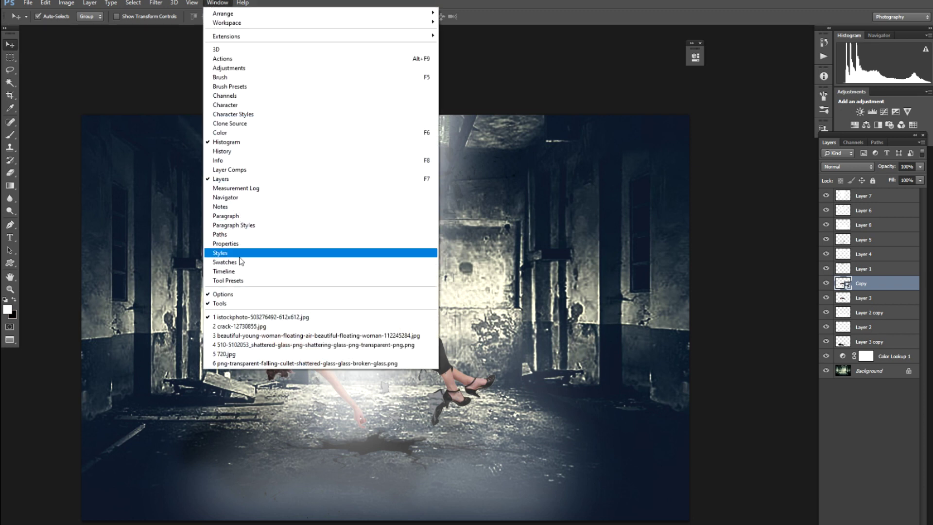
pyautogui.click(228, 271)
pyautogui.moveTo(368, 278); pyautogui.dragTo(432, 165)
pyautogui.click(393, 476)
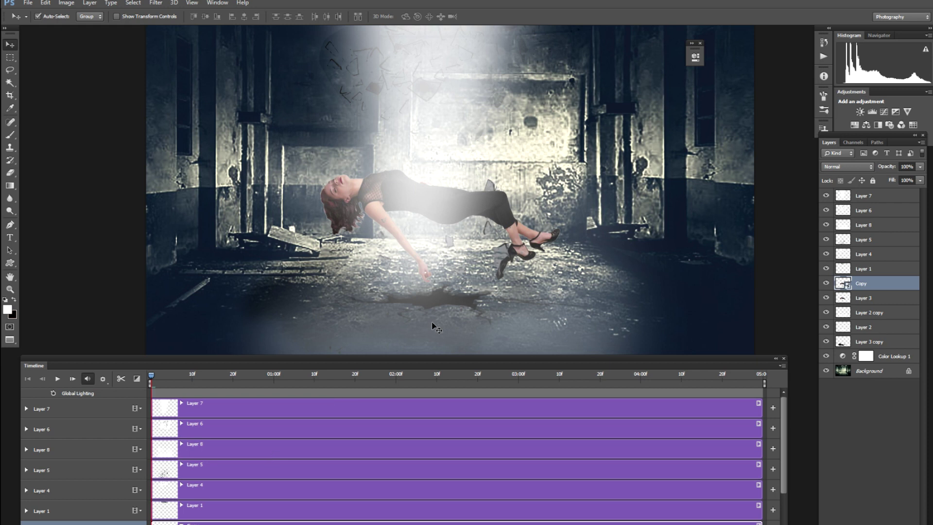
pyautogui.moveTo(443, 302); pyautogui.dragTo(430, 223)
pyautogui.hotkey('ctrl', '-')
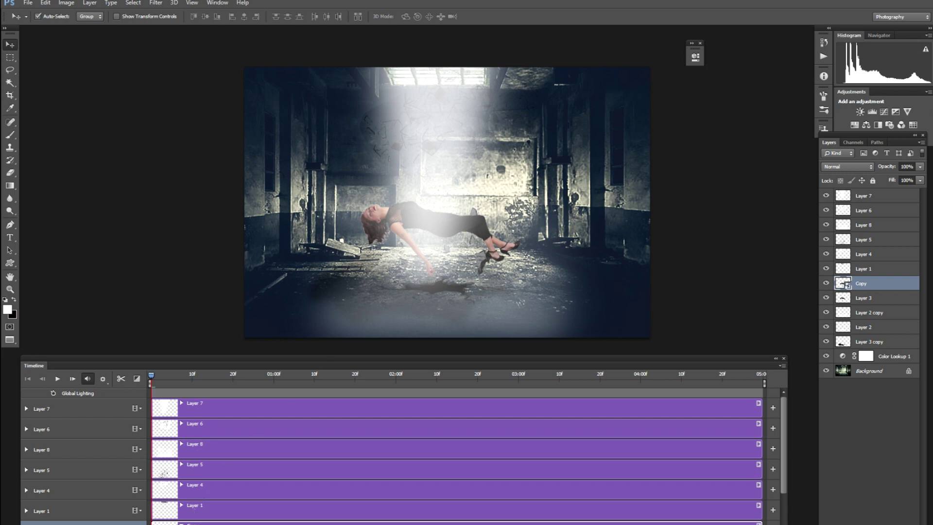
pyautogui.moveTo(428, 358); pyautogui.dragTo(434, 341)
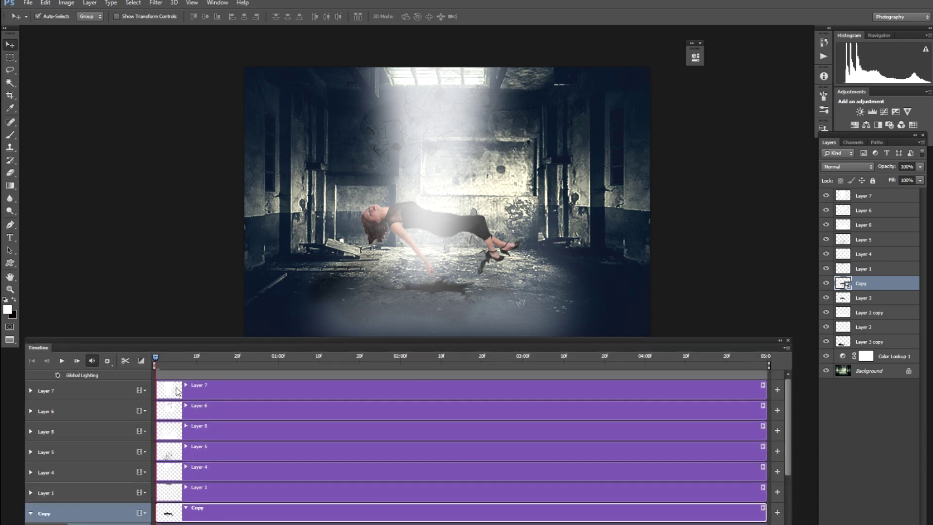
# Step: With the playhead just before the 3-second mark, start transforming the Copy layer and nudge it straight up to about Y 465 px
pyautogui.moveTo(155, 359); pyautogui.dragTo(511, 375)
pyautogui.hotkey('ctrl', 't')
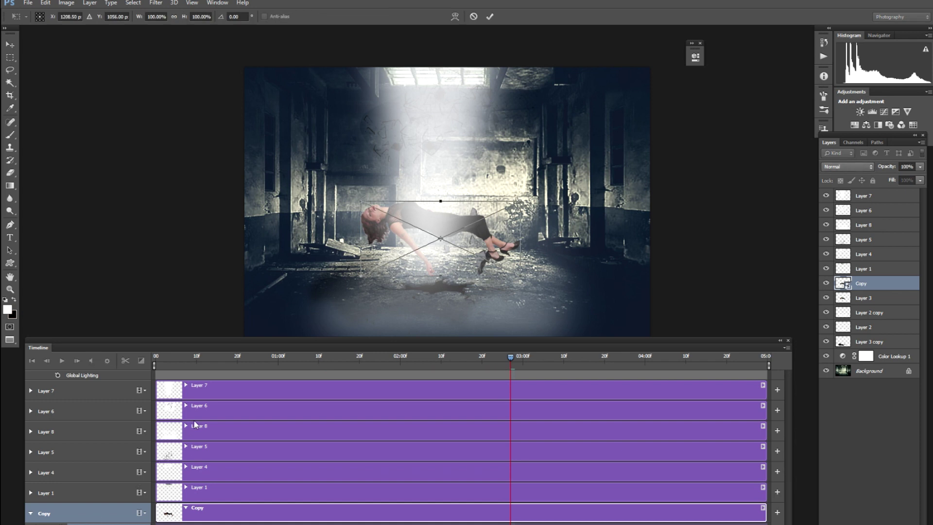
pyautogui.press('Up')
pyautogui.press('Up')
pyautogui.press('Up')
pyautogui.press('Up')
pyautogui.press('Up')
pyautogui.press('Up')
pyautogui.press('Up')
pyautogui.press('Up')
pyautogui.press('Up')
pyautogui.press('Up')
pyautogui.press('Up')
pyautogui.press('Up')
pyautogui.press('Up')
pyautogui.press('Up')
pyautogui.press('Up')
pyautogui.press('Up')
pyautogui.press('Up')
pyautogui.press('Up')
pyautogui.press('Up')
pyautogui.press('Up')
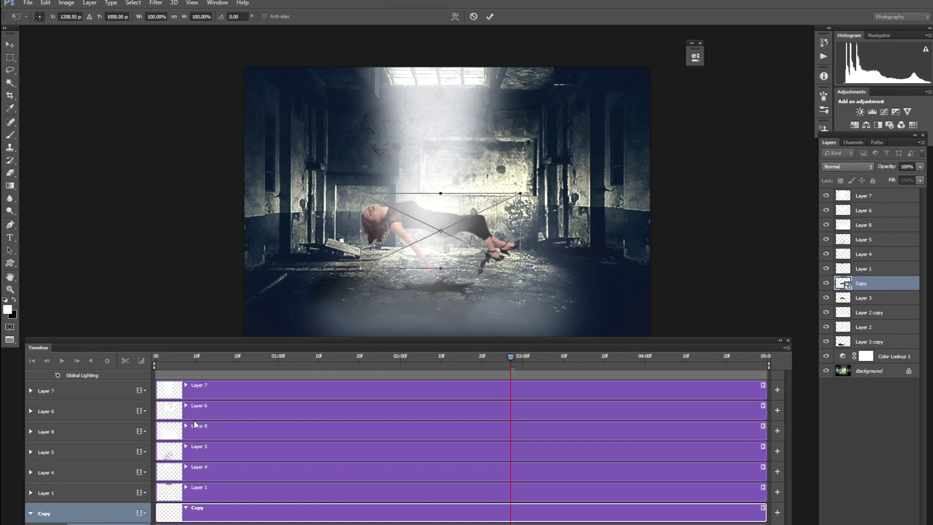
pyautogui.press('Up')
pyautogui.press('Up')
pyautogui.press('Up')
pyautogui.press('Up')
pyautogui.press('Up')
pyautogui.press('Up')
pyautogui.press('Up')
pyautogui.press('Up')
pyautogui.press('Up')
pyautogui.press('Up')
pyautogui.press('Up')
pyautogui.press('Up')
pyautogui.press('Up')
pyautogui.press('Up')
pyautogui.press('Up')
pyautogui.press('Up')
pyautogui.press('Up')
pyautogui.press('Up')
pyautogui.press('Up')
pyautogui.press('Up')
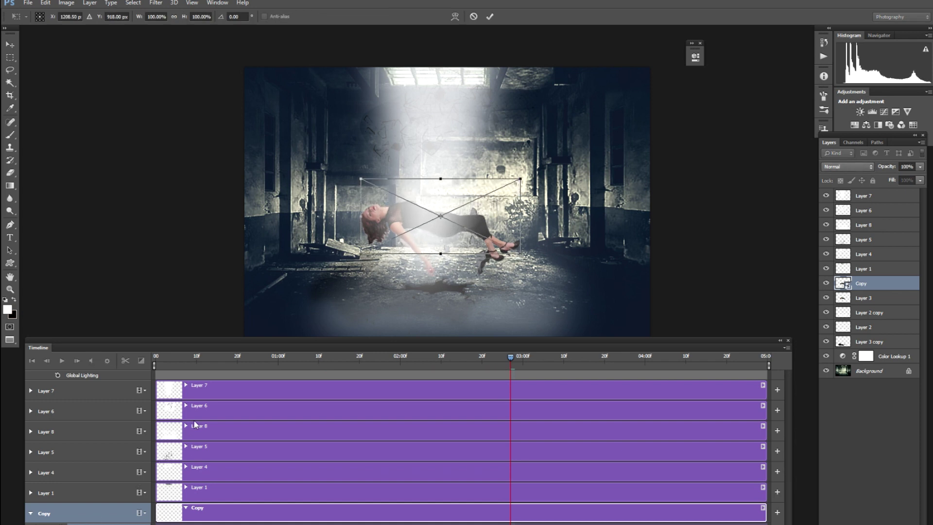
pyautogui.press('Up')
pyautogui.press('Up')
pyautogui.press('Up')
pyautogui.press('Up')
pyautogui.press('Up')
pyautogui.press('Up')
pyautogui.press('Up')
pyautogui.press('Up')
pyautogui.press('Up')
pyautogui.press('Up')
pyautogui.press('Up')
pyautogui.press('Up')
pyautogui.press('Up')
pyautogui.press('Up')
pyautogui.press('Up')
pyautogui.press('Up')
pyautogui.press('Up')
pyautogui.press('Up')
pyautogui.press('Up')
pyautogui.press('Up')
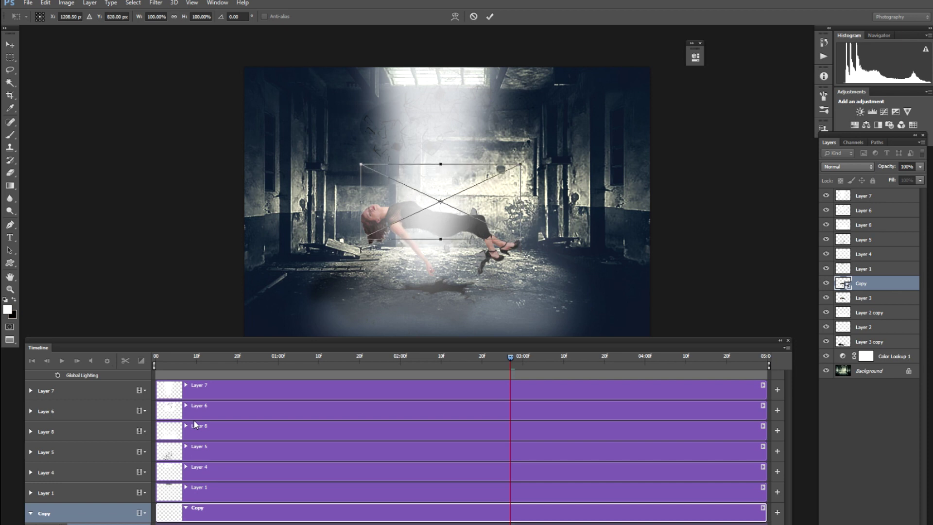
pyautogui.press('Up')
pyautogui.press('Up')
pyautogui.press('Up')
pyautogui.press('Up')
pyautogui.press('Up')
pyautogui.press('Up')
pyautogui.press('Up')
pyautogui.press('Up')
pyautogui.press('Up')
pyautogui.press('Up')
pyautogui.press('Up')
pyautogui.press('Up')
pyautogui.press('Up')
pyautogui.press('Up')
pyautogui.press('Up')
pyautogui.press('Up')
pyautogui.press('Up')
pyautogui.press('Up')
pyautogui.press('Up')
pyautogui.press('Up')
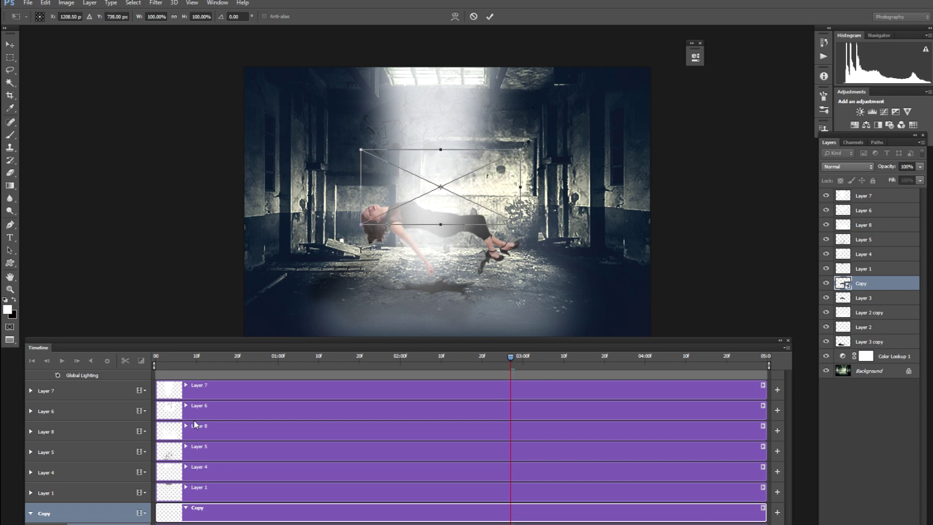
pyautogui.press('Up')
pyautogui.press('Up')
pyautogui.press('Up')
pyautogui.press('Up')
pyautogui.press('Up')
pyautogui.press('Up')
pyautogui.press('Up')
pyautogui.press('Up')
pyautogui.press('Up')
pyautogui.press('Up')
pyautogui.press('Up')
pyautogui.press('Up')
pyautogui.press('Up')
pyautogui.press('Up')
pyautogui.press('Up')
pyautogui.press('Up')
pyautogui.press('Up')
pyautogui.press('Up')
pyautogui.press('Up')
pyautogui.press('Up')
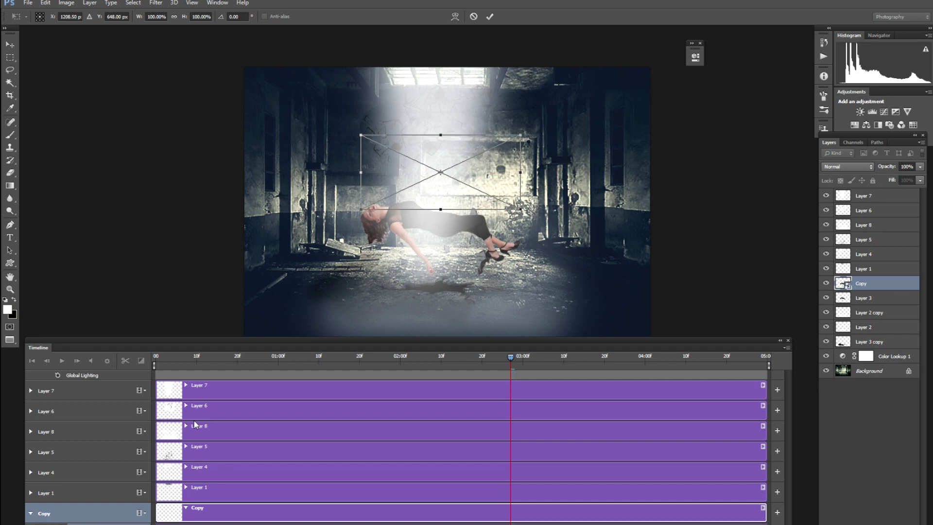
pyautogui.press('Up')
pyautogui.press('Up')
pyautogui.press('Up')
pyautogui.press('Up')
pyautogui.press('Up')
pyautogui.press('Up')
pyautogui.press('Up')
pyautogui.press('Up')
pyautogui.press('Up')
pyautogui.press('Up')
pyautogui.press('Up')
pyautogui.press('Up')
pyautogui.press('Up')
pyautogui.press('Up')
pyautogui.press('Up')
pyautogui.press('Up')
pyautogui.press('Up')
pyautogui.press('Up')
pyautogui.press('Up')
pyautogui.press('Up')
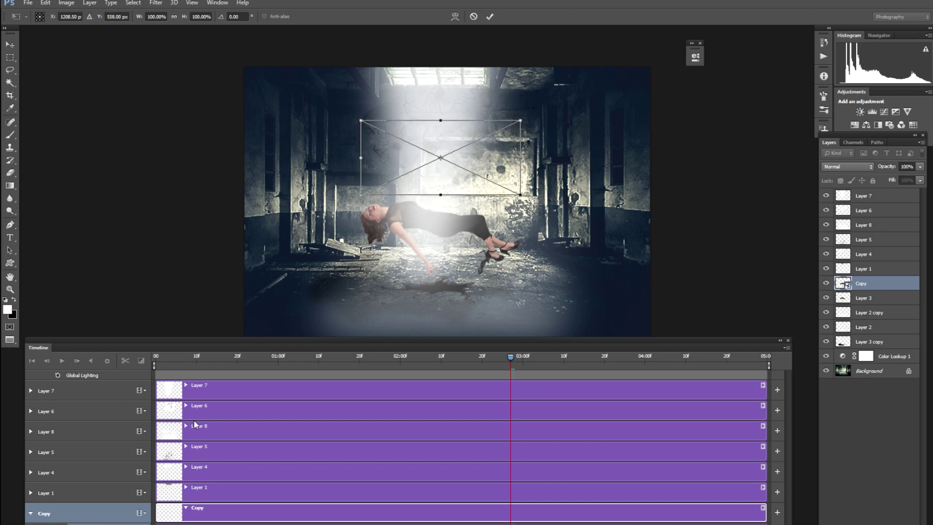
pyautogui.press('Up')
pyautogui.press('Up')
pyautogui.press('Up')
pyautogui.press('Up')
pyautogui.press('Up')
pyautogui.press('Up')
pyautogui.press('Up')
pyautogui.press('Up')
pyautogui.press('Up')
pyautogui.press('Up')
pyautogui.press('Up')
pyautogui.press('Up')
pyautogui.press('Up')
pyautogui.press('Up')
pyautogui.press('Up')
pyautogui.press('Up')
pyautogui.press('Up')
pyautogui.press('Up')
pyautogui.press('Up')
pyautogui.press('Up')
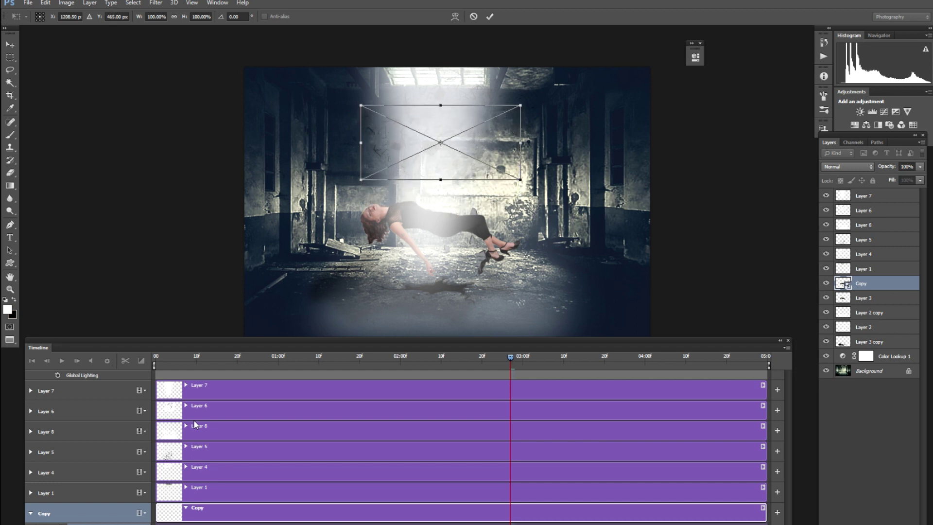
# Step: Nudge the Copy layer further straight up to about Y 303 px and apply the transform
pyautogui.press('Up')
pyautogui.press('Up')
pyautogui.press('Up')
pyautogui.press('Up')
pyautogui.press('Up')
pyautogui.press('Up')
pyautogui.press('Up')
pyautogui.press('Up')
pyautogui.press('Up')
pyautogui.press('Up')
pyautogui.press('Up')
pyautogui.press('Up')
pyautogui.press('Up')
pyautogui.press('Up')
pyautogui.press('Up')
pyautogui.press('Up')
pyautogui.press('Up')
pyautogui.press('Up')
pyautogui.press('Up')
pyautogui.press('Up')
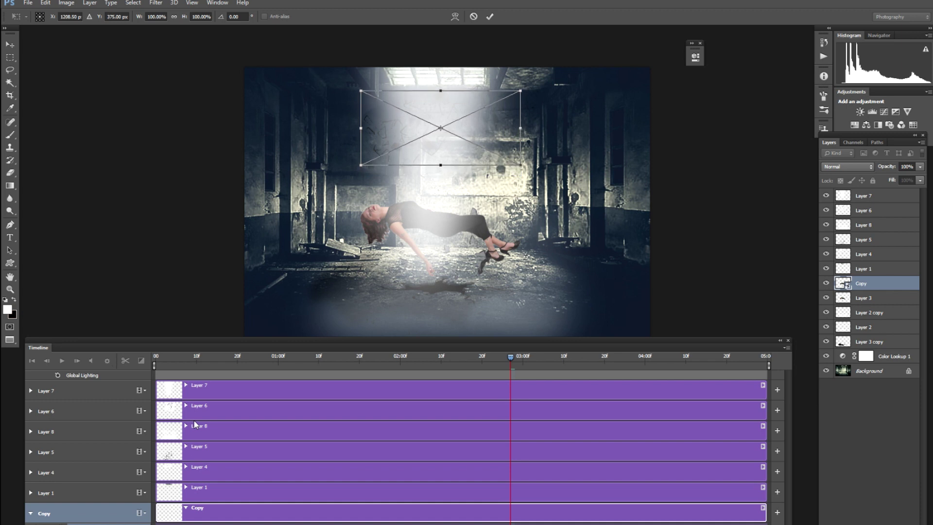
pyautogui.press('Up')
pyautogui.press('Up')
pyautogui.press('Up')
pyautogui.press('Up')
pyautogui.press('Up')
pyautogui.press('Up')
pyautogui.press('Up')
pyautogui.press('Up')
pyautogui.press('Up')
pyautogui.press('Up')
pyautogui.press('Up')
pyautogui.press('Up')
pyautogui.press('Up')
pyautogui.press('Up')
pyautogui.press('Up')
pyautogui.press('Up')
pyautogui.press('Up')
pyautogui.press('Up')
pyautogui.press('Up')
pyautogui.press('Up')
pyautogui.press('Return')
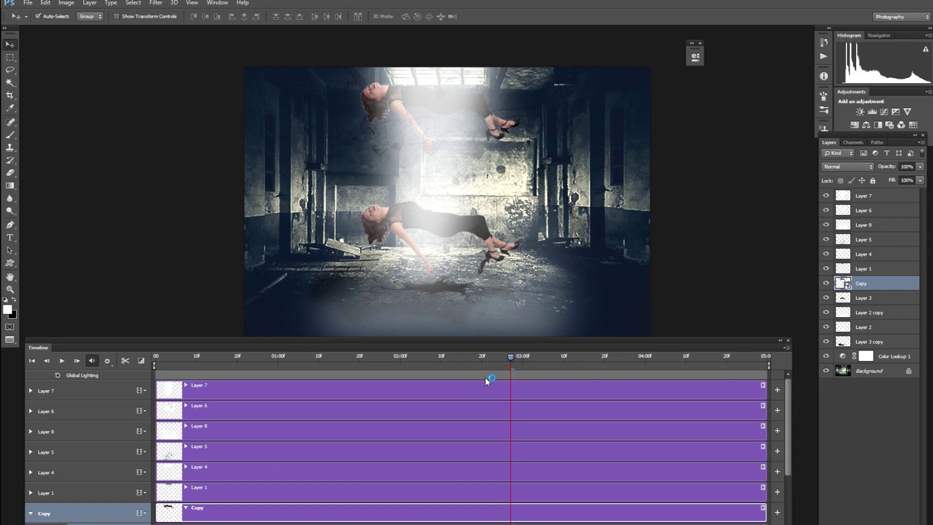
# Step: Scale the Copy layer down around its center to about 66%
pyautogui.hotkey('ctrl', 't')
pyautogui.moveTo(520, 78); pyautogui.dragTo(492, 91)
pyautogui.press('Return')
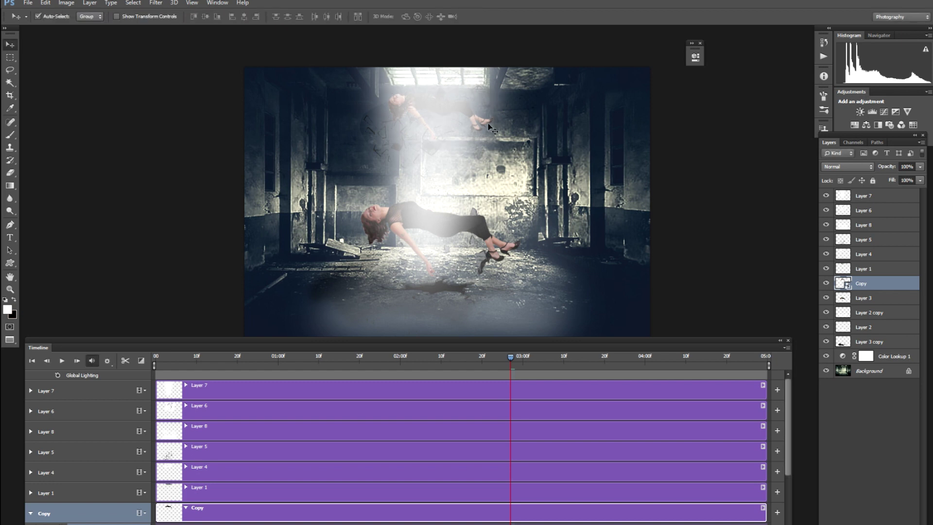
# Step: With the playhead at about 3 seconds 12 frames, transform the Copy layer straight up past the image's upper edge to about Y -69 px
pyautogui.moveTo(513, 360); pyautogui.dragTo(572, 360)
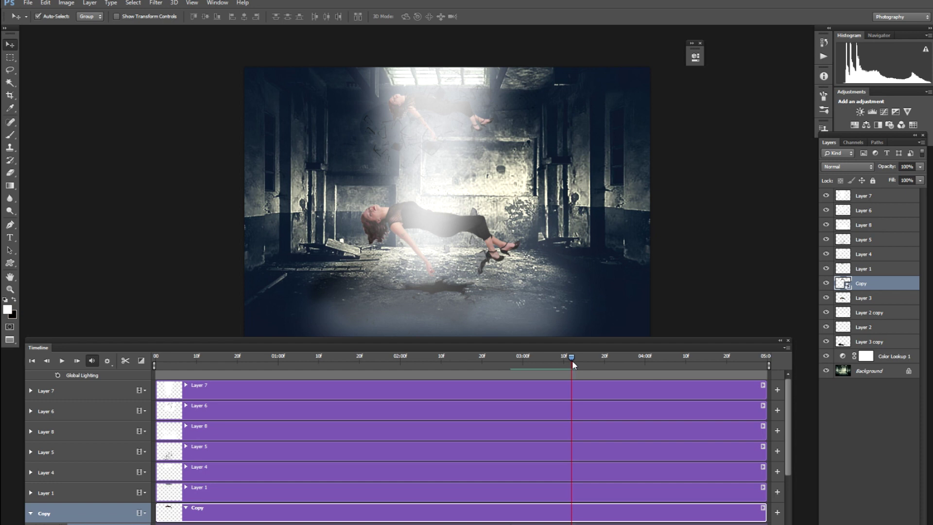
pyautogui.hotkey('ctrl', 't')
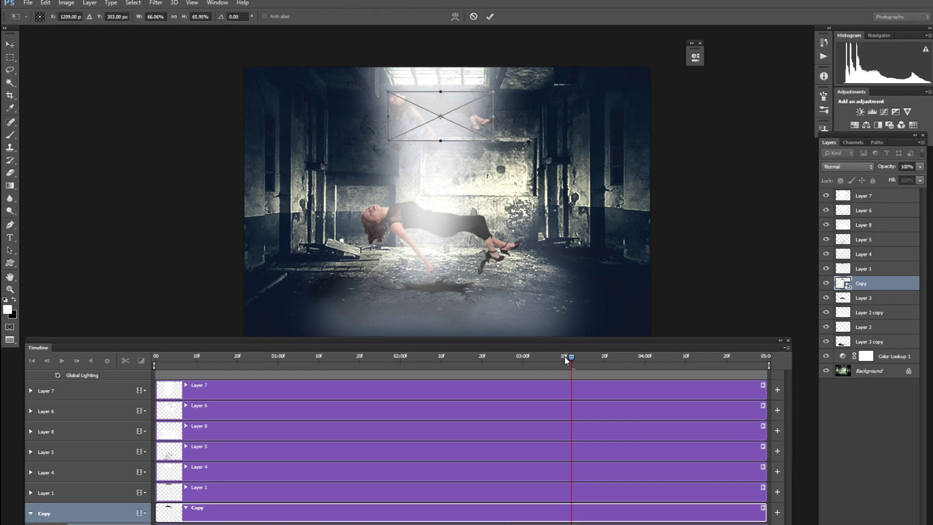
pyautogui.press('Up')
pyautogui.press('Up')
pyautogui.press('Up')
pyautogui.press('Up')
pyautogui.press('Up')
pyautogui.press('Up')
pyautogui.press('Up')
pyautogui.press('Up')
pyautogui.press('Up')
pyautogui.press('Up')
pyautogui.press('Up')
pyautogui.press('Up')
pyautogui.press('Up')
pyautogui.press('Up')
pyautogui.press('Up')
pyautogui.press('Up')
pyautogui.press('Up')
pyautogui.press('Up')
pyautogui.press('Up')
pyautogui.press('Up')
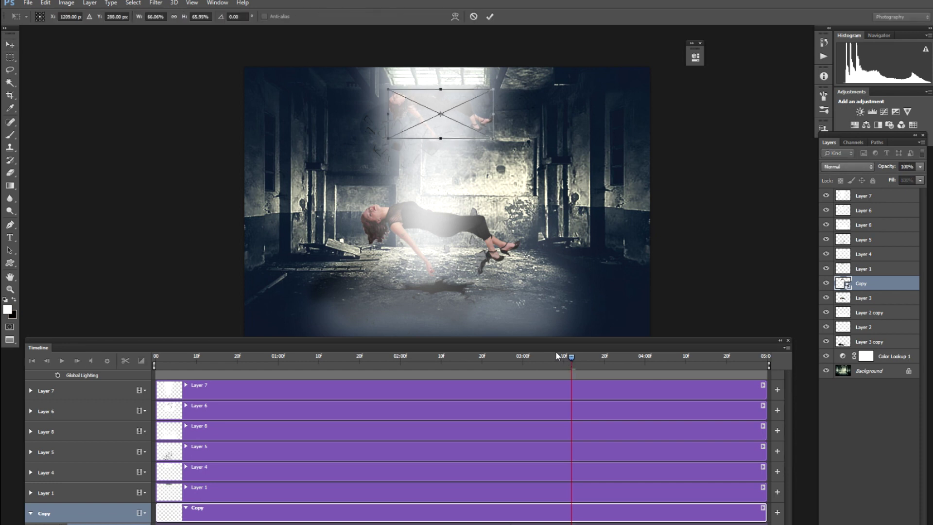
pyautogui.press('Up')
pyautogui.press('Up')
pyautogui.press('Up')
pyautogui.press('Up')
pyautogui.press('Up')
pyautogui.press('Up')
pyautogui.press('Up')
pyautogui.press('Up')
pyautogui.press('Up')
pyautogui.press('Up')
pyautogui.press('Up')
pyautogui.press('Up')
pyautogui.press('Up')
pyautogui.press('Up')
pyautogui.press('Up')
pyautogui.press('Up')
pyautogui.press('Up')
pyautogui.press('Up')
pyautogui.press('Up')
pyautogui.press('Up')
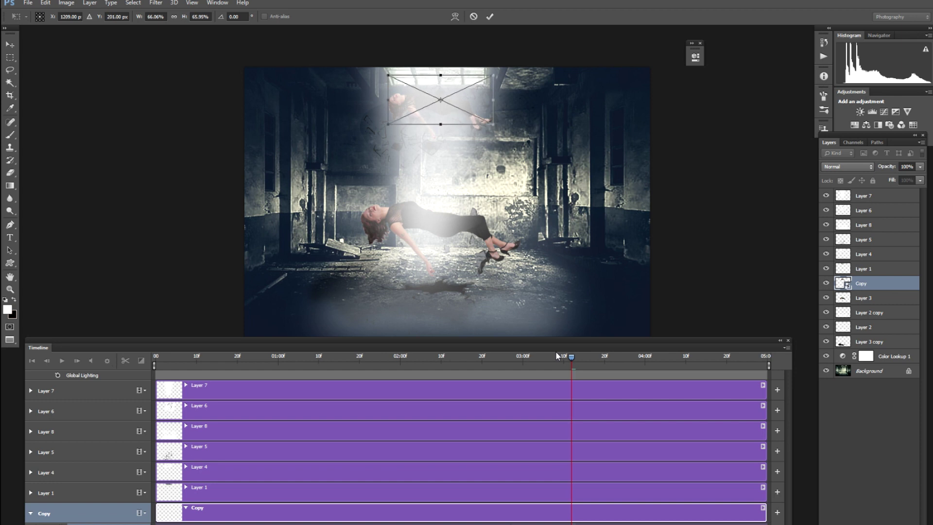
pyautogui.press('Up')
pyautogui.press('Up')
pyautogui.press('Up')
pyautogui.press('Up')
pyautogui.press('Up')
pyautogui.press('Up')
pyautogui.press('Up')
pyautogui.press('Up')
pyautogui.press('Up')
pyautogui.press('Up')
pyautogui.press('Up')
pyautogui.press('Up')
pyautogui.press('Up')
pyautogui.press('Up')
pyautogui.press('Up')
pyautogui.press('Up')
pyautogui.press('Up')
pyautogui.press('Up')
pyautogui.press('Up')
pyautogui.press('Up')
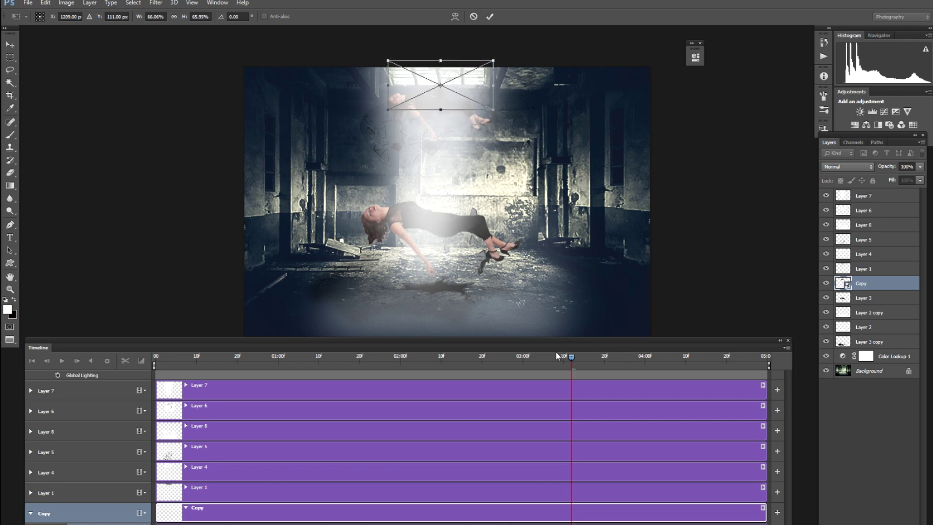
pyautogui.press('Up')
pyautogui.press('Up')
pyautogui.press('Up')
pyautogui.press('Up')
pyautogui.press('Up')
pyautogui.press('Up')
pyautogui.press('Up')
pyautogui.press('Up')
pyautogui.press('Up')
pyautogui.press('Up')
pyautogui.press('Up')
pyautogui.press('Up')
pyautogui.press('Up')
pyautogui.press('Up')
pyautogui.press('Up')
pyautogui.press('Up')
pyautogui.press('Up')
pyautogui.press('Up')
pyautogui.press('Up')
pyautogui.press('Up')
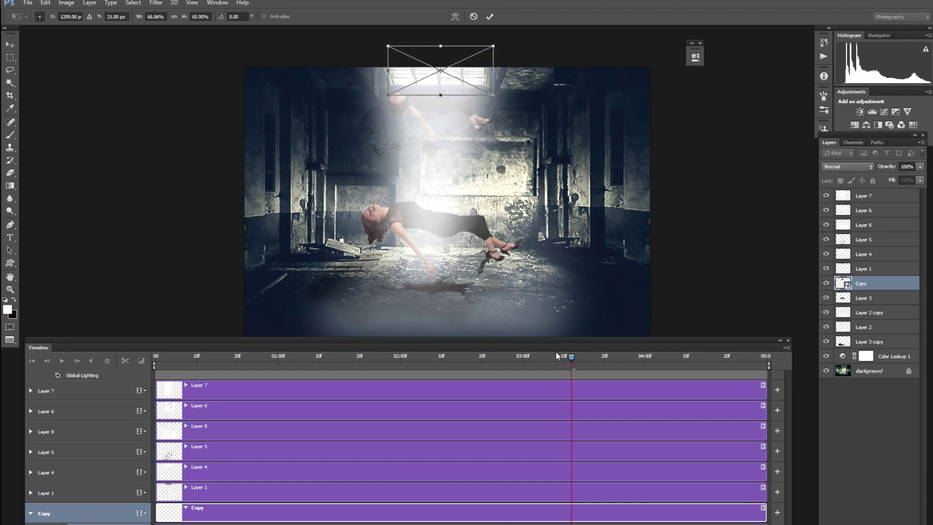
pyautogui.press('Up')
pyautogui.press('Up')
pyautogui.press('Up')
pyautogui.press('Up')
pyautogui.press('Up')
pyautogui.press('Up')
pyautogui.press('Up')
pyautogui.press('Up')
pyautogui.press('Up')
pyautogui.press('Up')
pyautogui.press('Up')
pyautogui.press('Up')
pyautogui.press('Up')
pyautogui.press('Up')
pyautogui.press('Up')
pyautogui.press('Up')
pyautogui.press('Up')
pyautogui.press('Up')
pyautogui.press('Up')
pyautogui.press('Up')
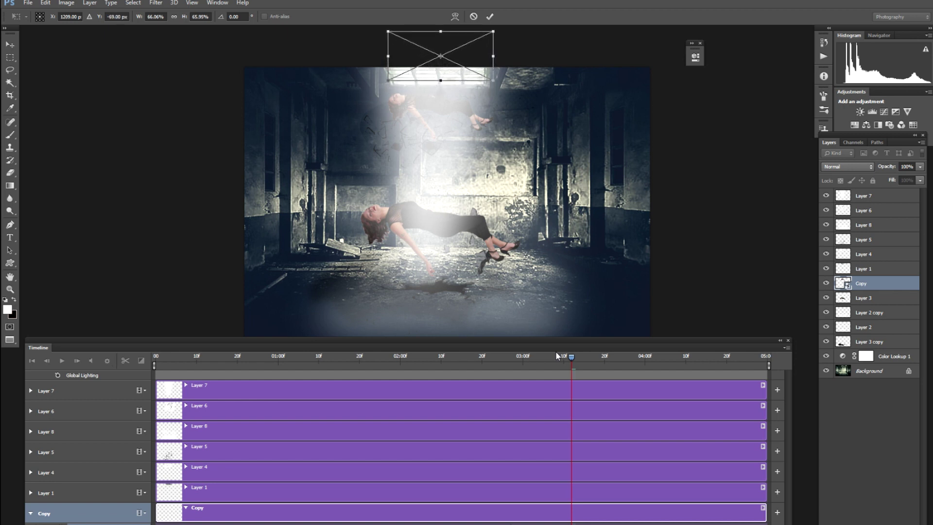
pyautogui.press('Return')
# Step: Play the animation twice from the start to review the woman's rise, and inspect the frame just before the 3-second mark
pyautogui.moveTo(566, 364); pyautogui.dragTo(416, 364)
pyautogui.press('space')
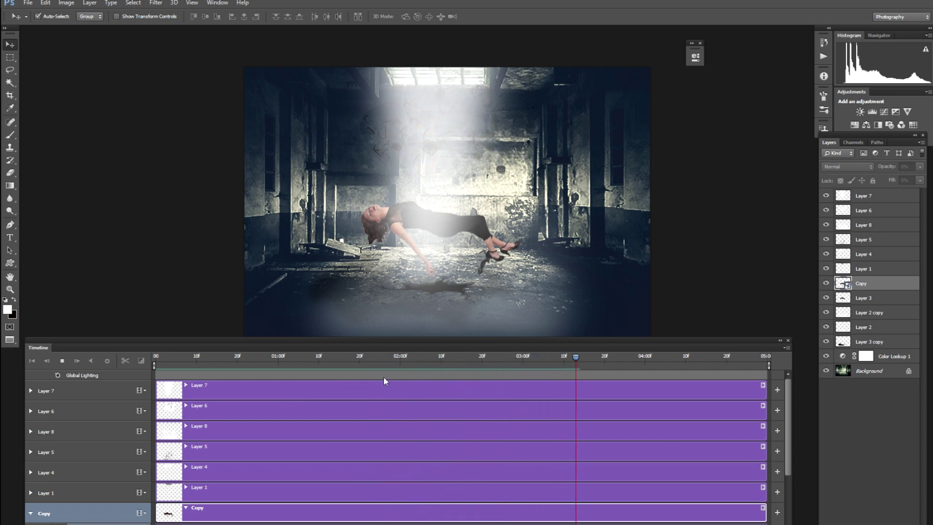
pyautogui.press('space')
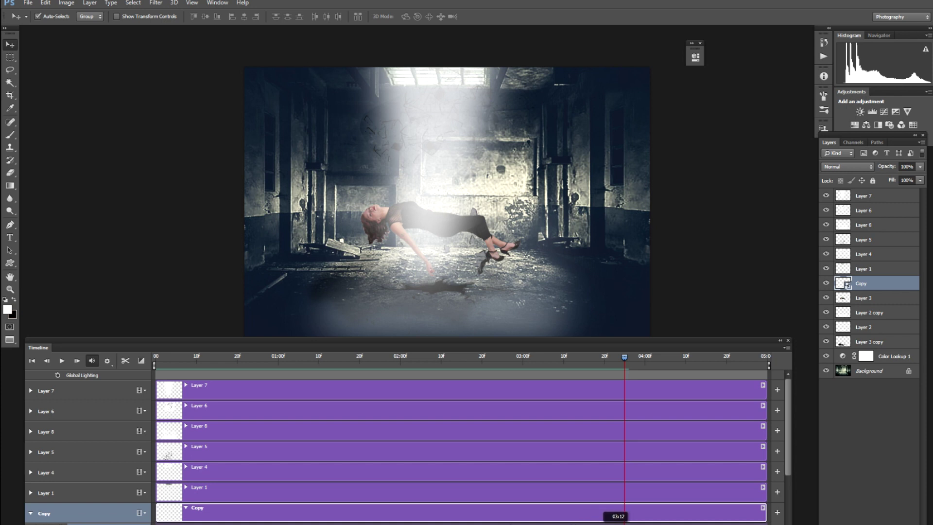
pyautogui.moveTo(622, 359); pyautogui.dragTo(88, 487)
pyautogui.press('space')
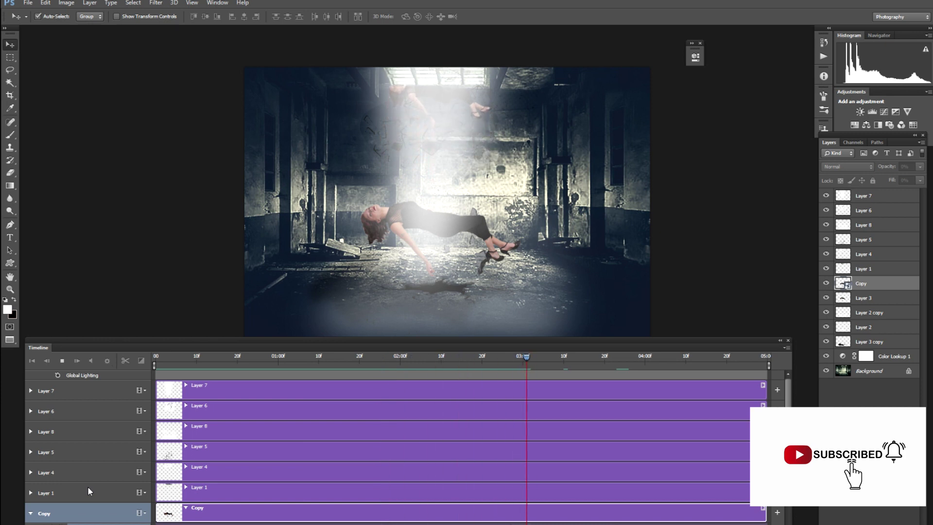
pyautogui.press('space')
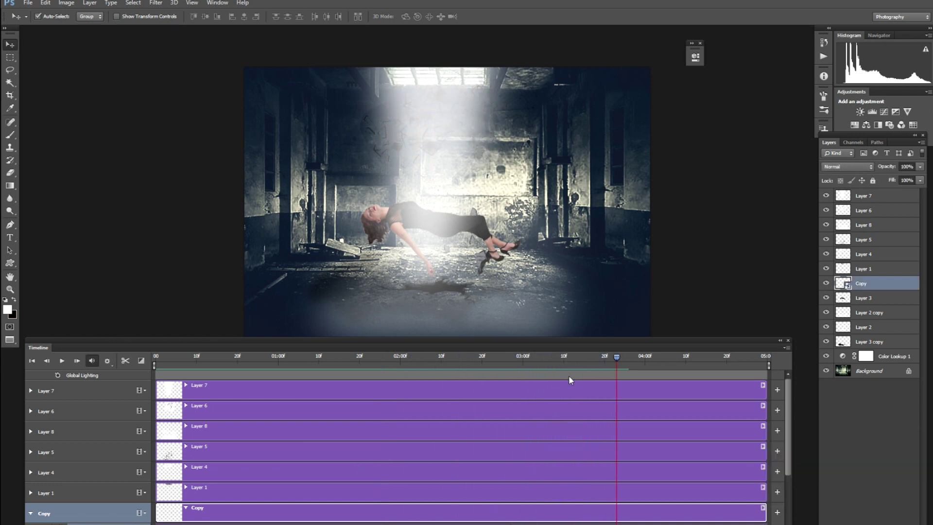
pyautogui.moveTo(604, 360); pyautogui.dragTo(504, 377)
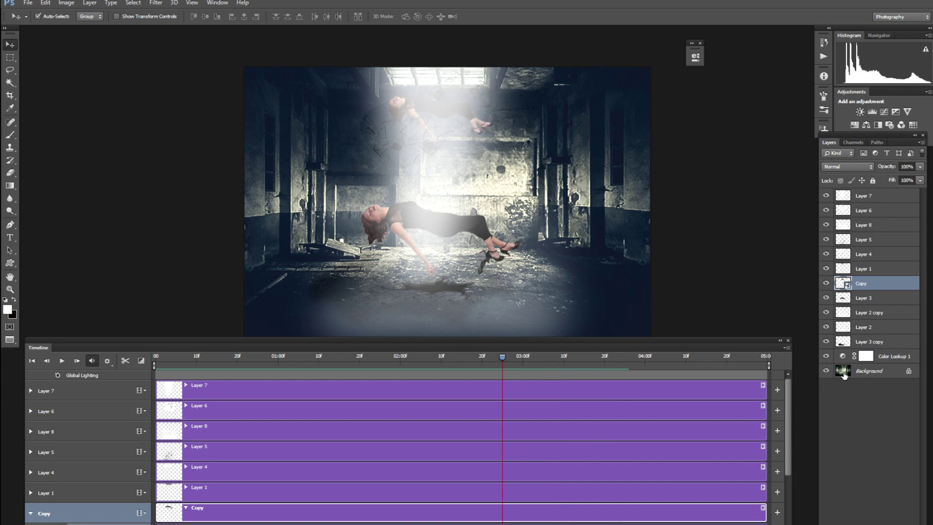
pyautogui.click(828, 327)
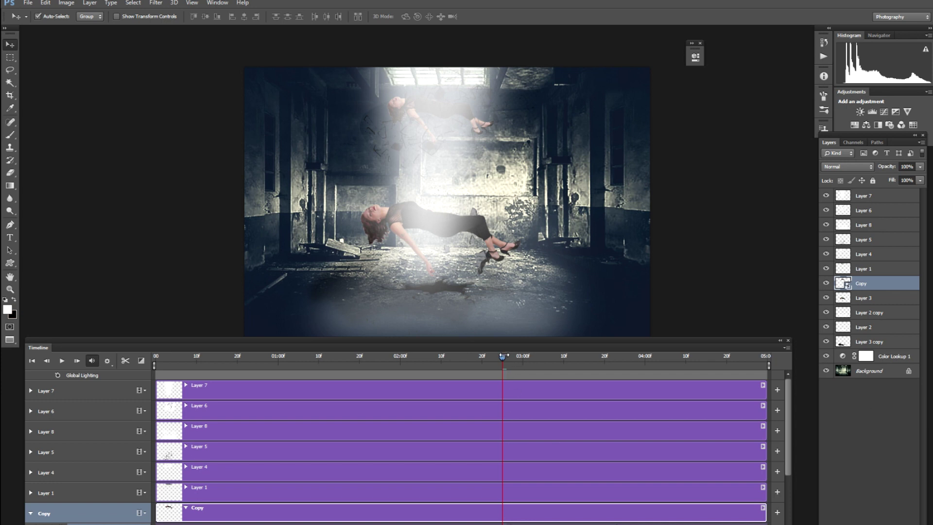
# Step: Play from the start, stop just before the 2-second mark, and set the Copy layer's opacity to about 43%
pyautogui.moveTo(501, 359); pyautogui.dragTo(123, 424)
pyautogui.press('space')
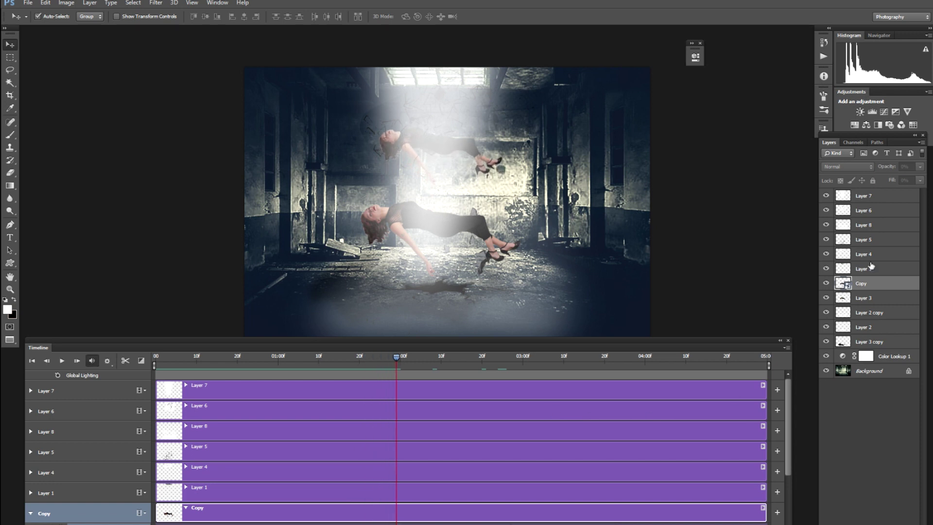
pyautogui.press('space')
pyautogui.click(921, 167)
pyautogui.moveTo(898, 181); pyautogui.dragTo(896, 181)
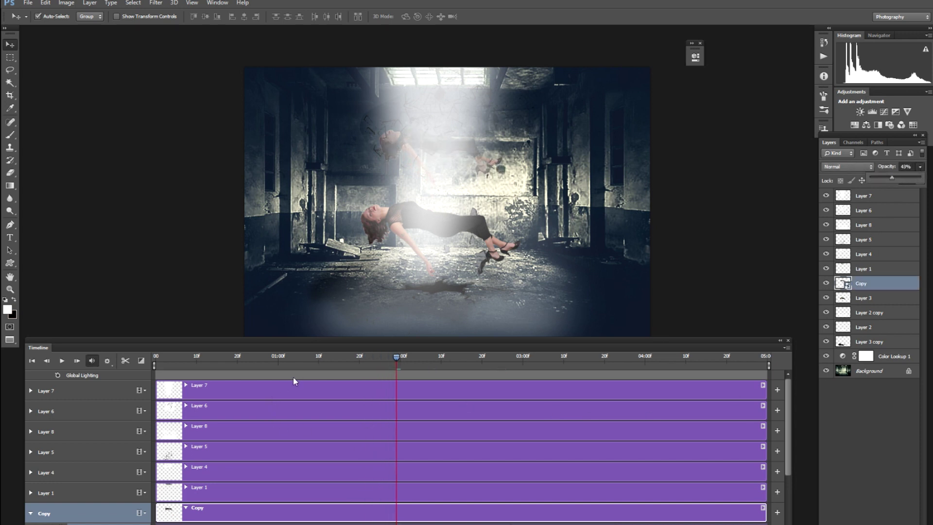
# Step: Play the animation from the start to past the 4-second mark to review how the faded woman rises out of the image
pyautogui.moveTo(396, 358); pyautogui.dragTo(119, 414)
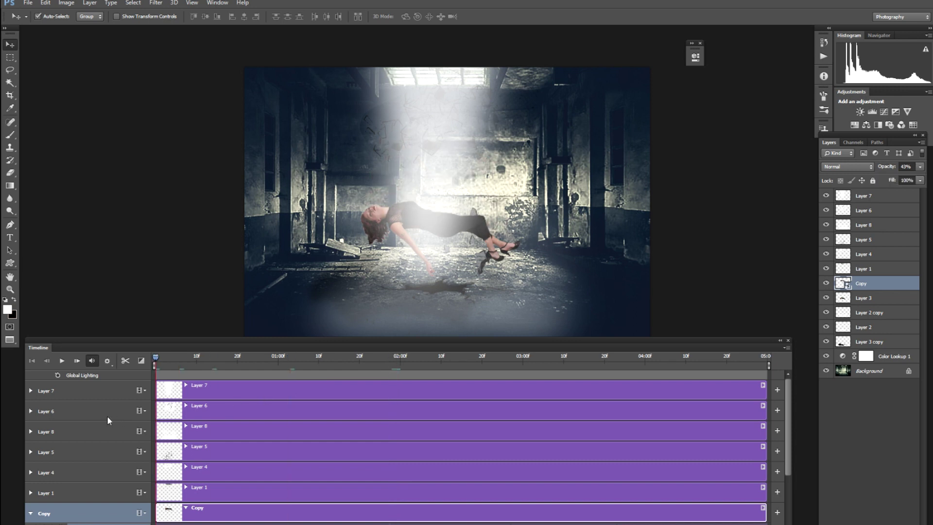
pyautogui.press('space')
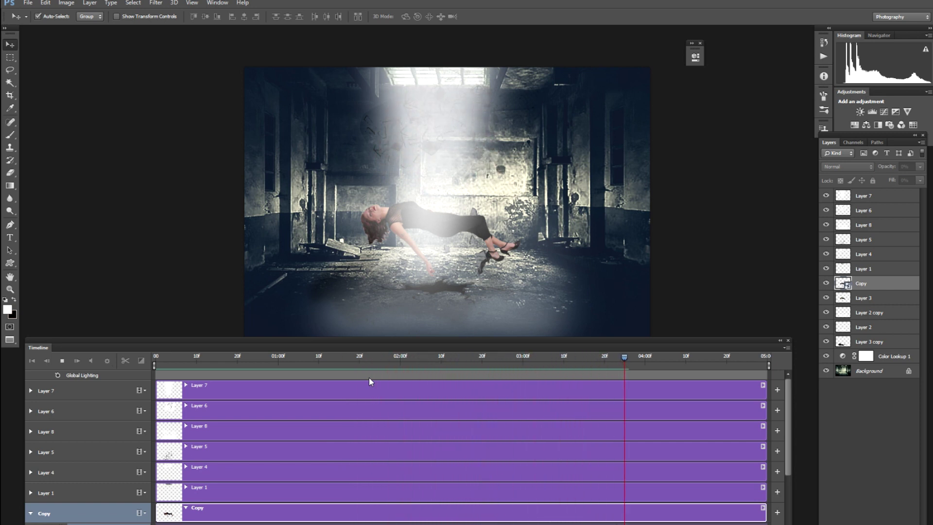
pyautogui.press('space')
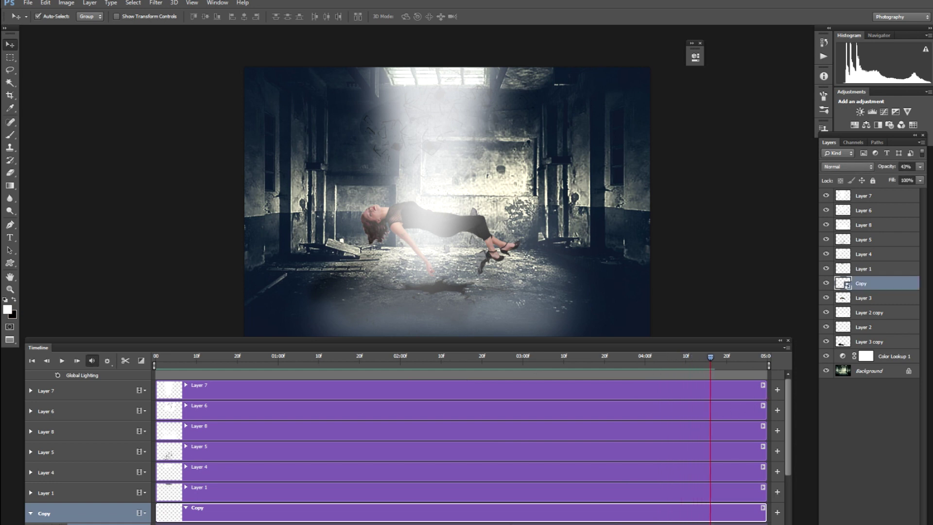